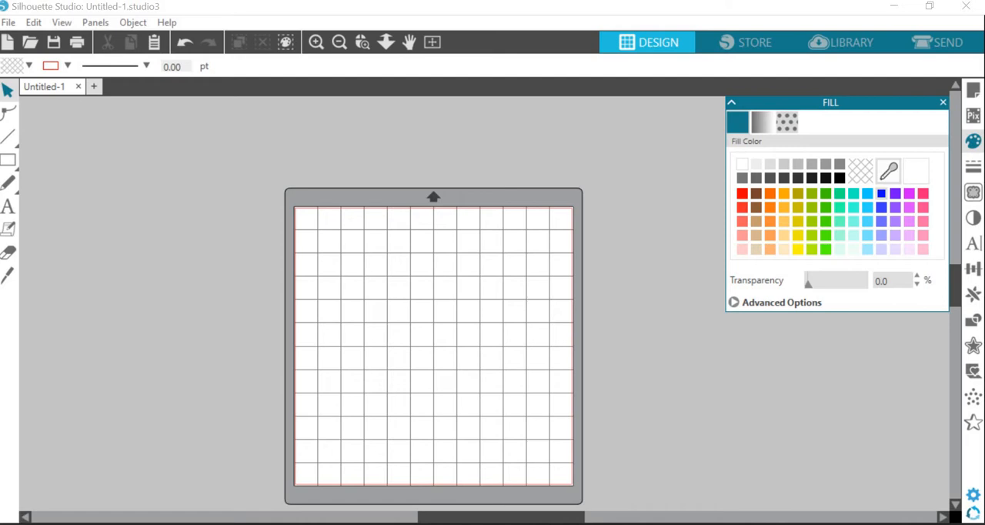
Switch to Chrome and open the website freelogodesign.org
left_click(430, 487)
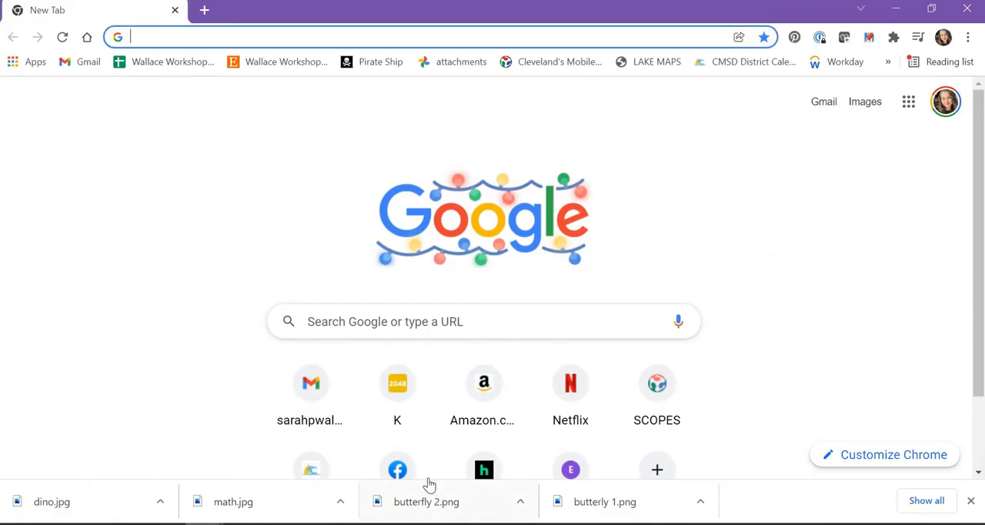
type("f")
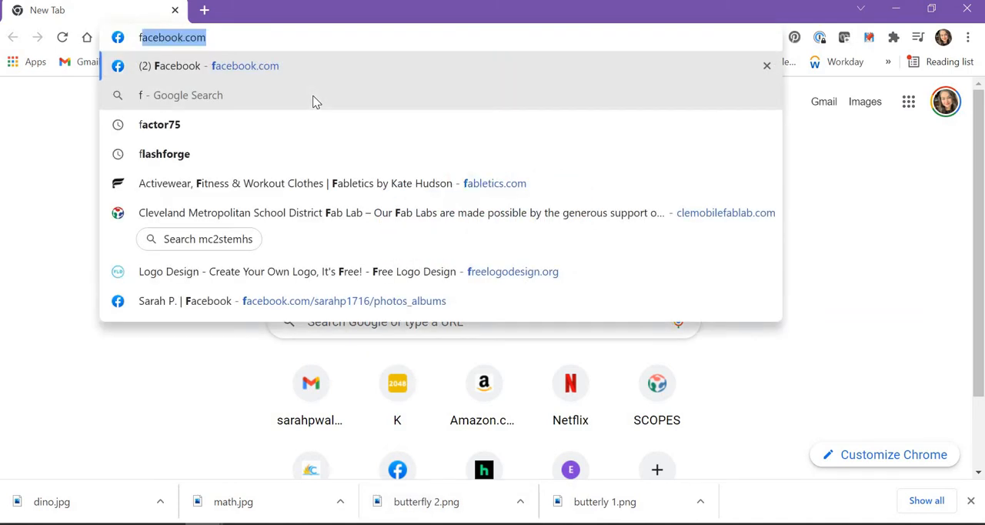
type("reelogotdesing")
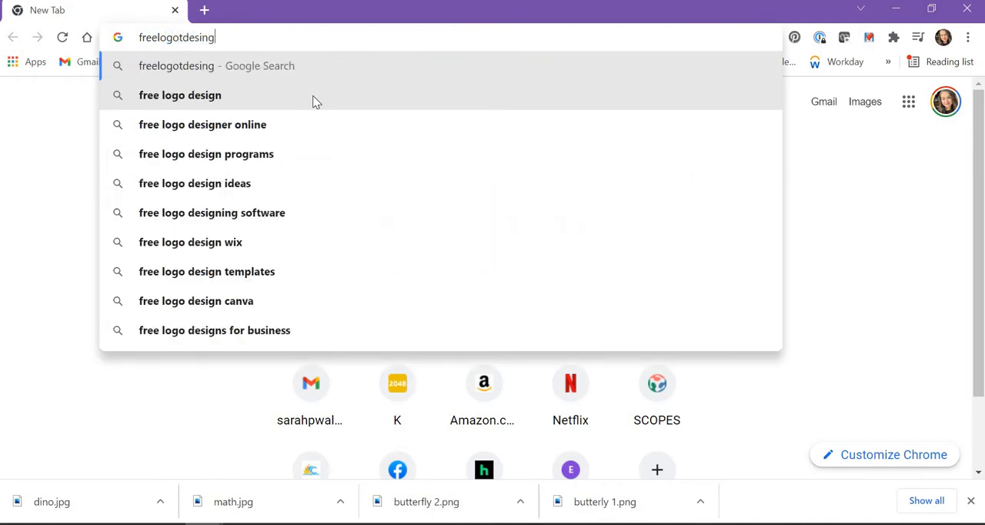
key("BackSpace")
key("BackSpace")
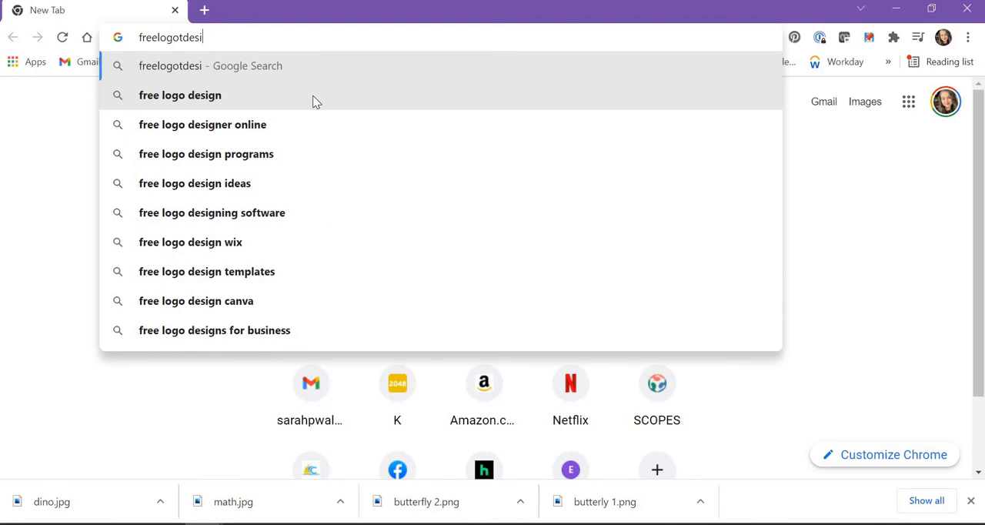
type("gn.org")
key("Return")
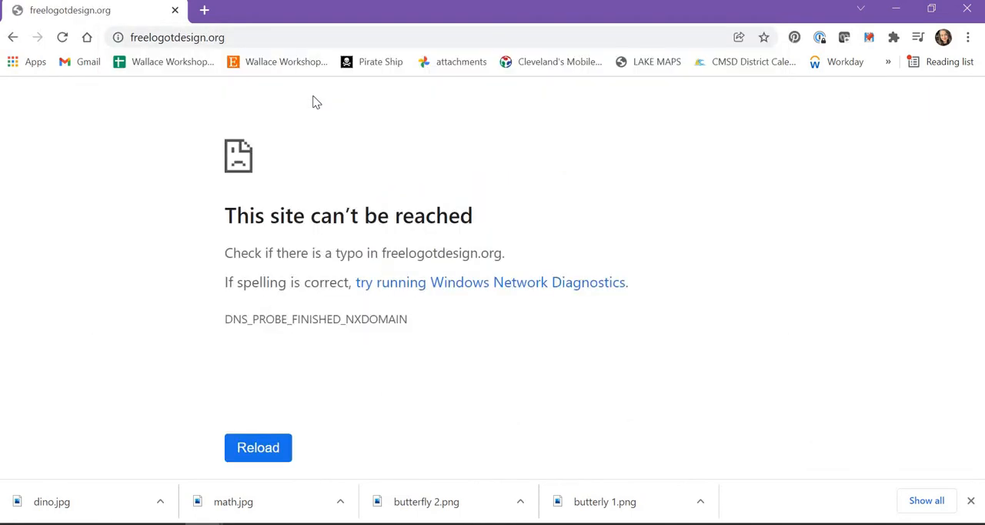
left_click(173, 37)
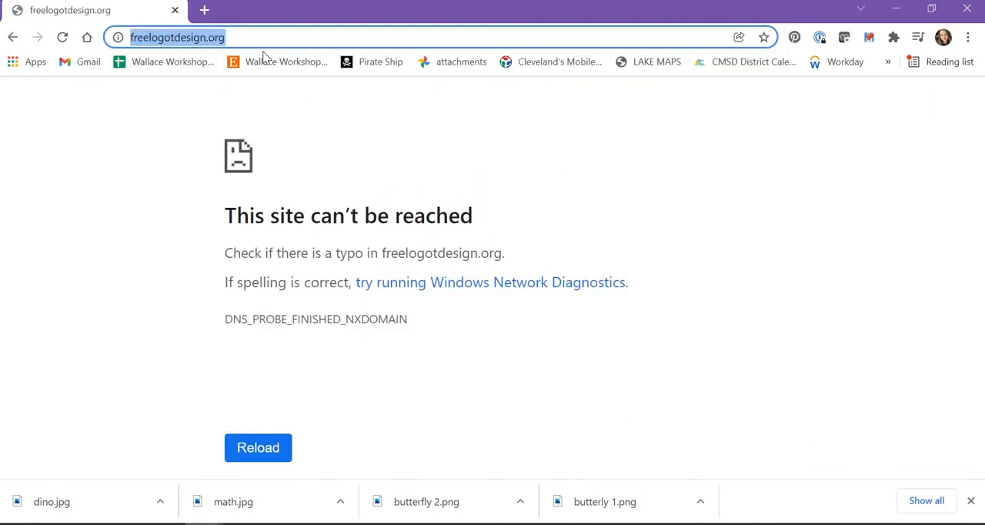
left_click(173, 37)
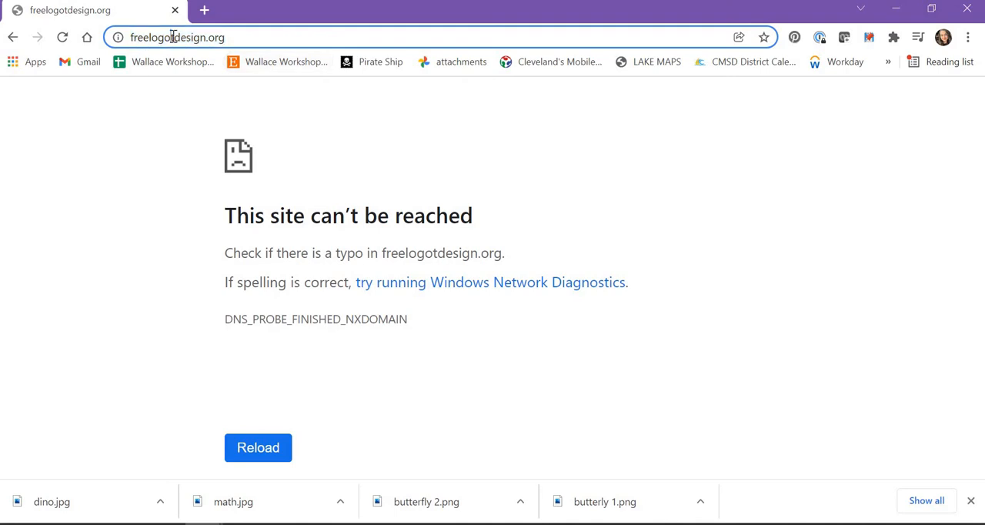
key("BackSpace")
key("Return")
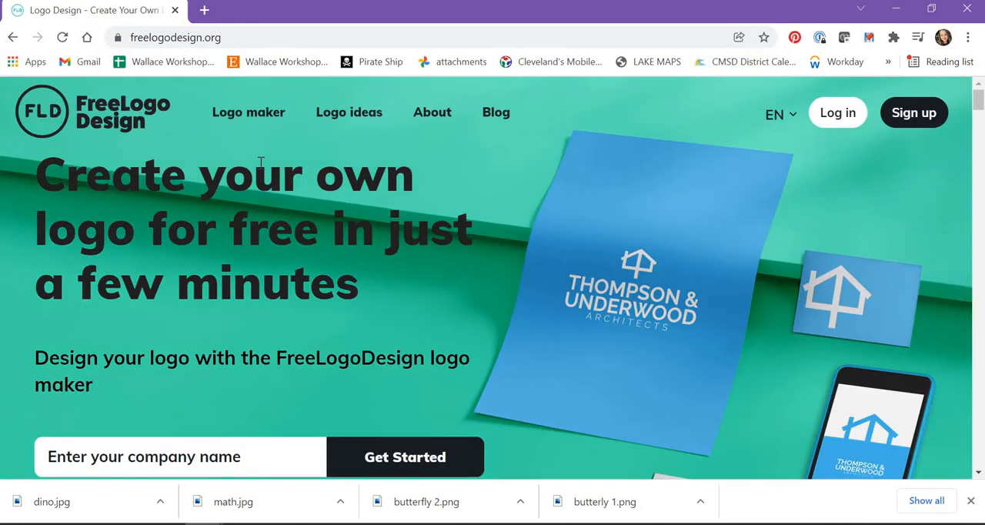
Close the downloads bar and start the logo maker with the company name "Toy R us"
scroll(805, 127, "down", 1)
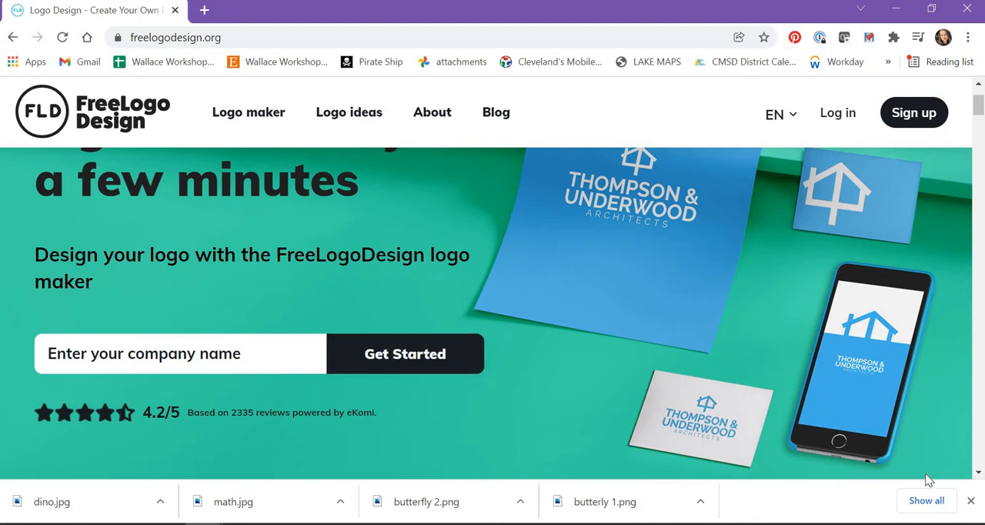
left_click(971, 501)
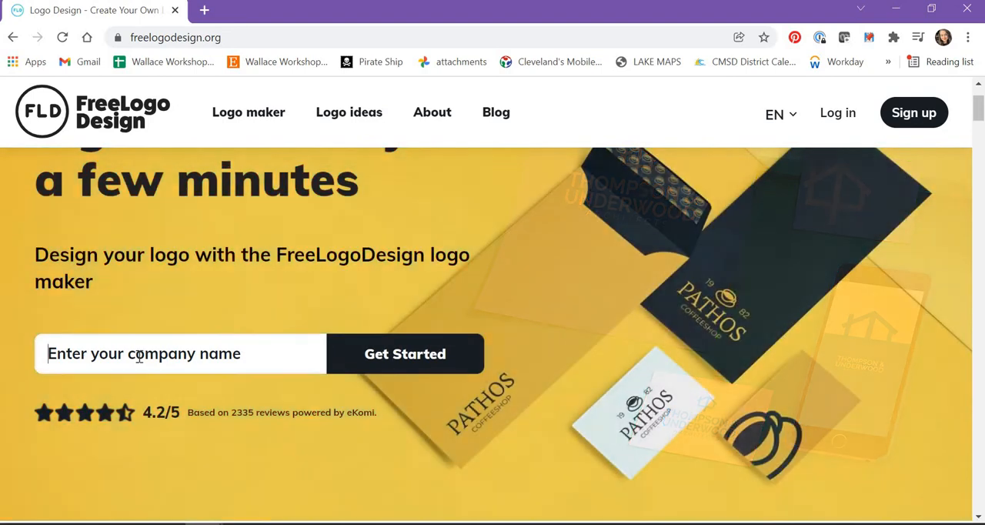
left_click(138, 356)
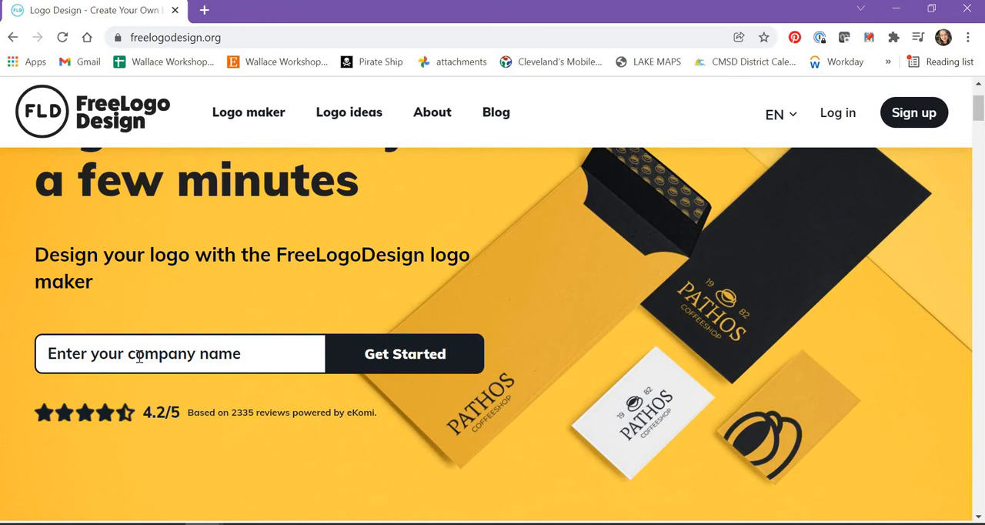
type("toy")
key("BackSpace")
key("BackSpace")
key("BackSpace")
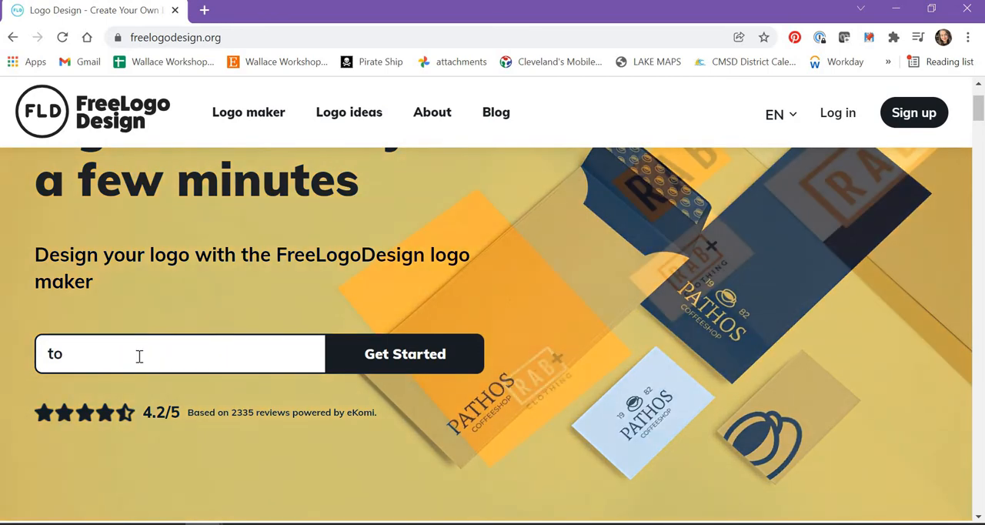
type("Toy")
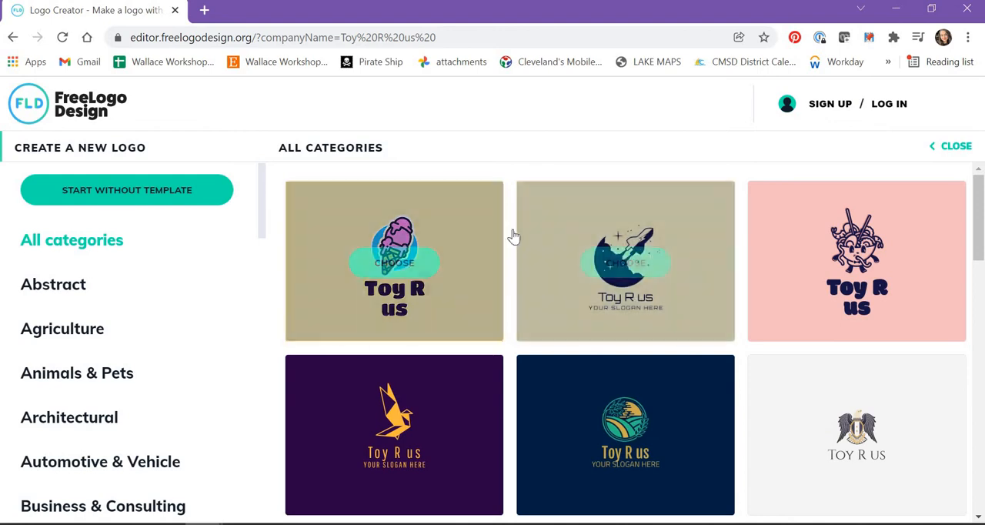
Look through the logo templates for all categories and the list of available template categories
scroll(828, 297, "down", 3)
scroll(828, 298, "down", 10)
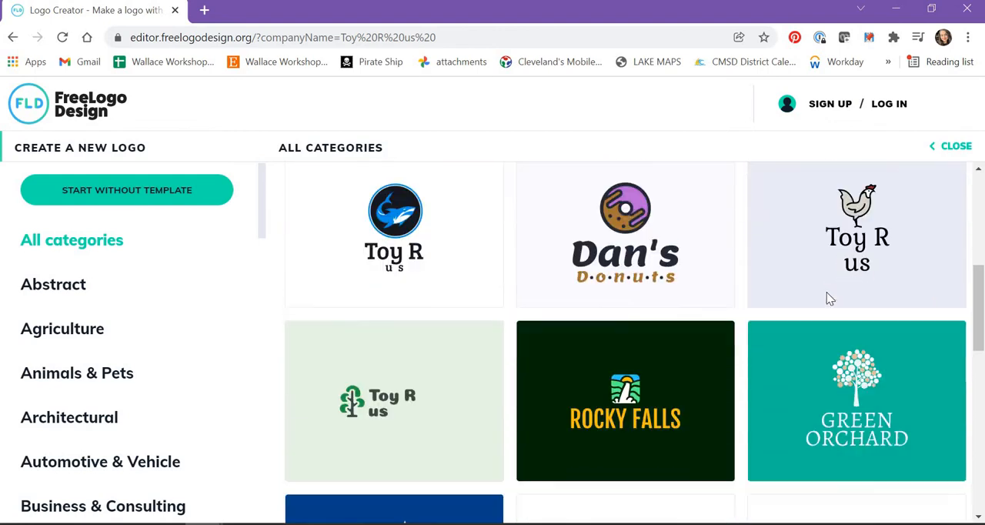
scroll(828, 298, "down", 3)
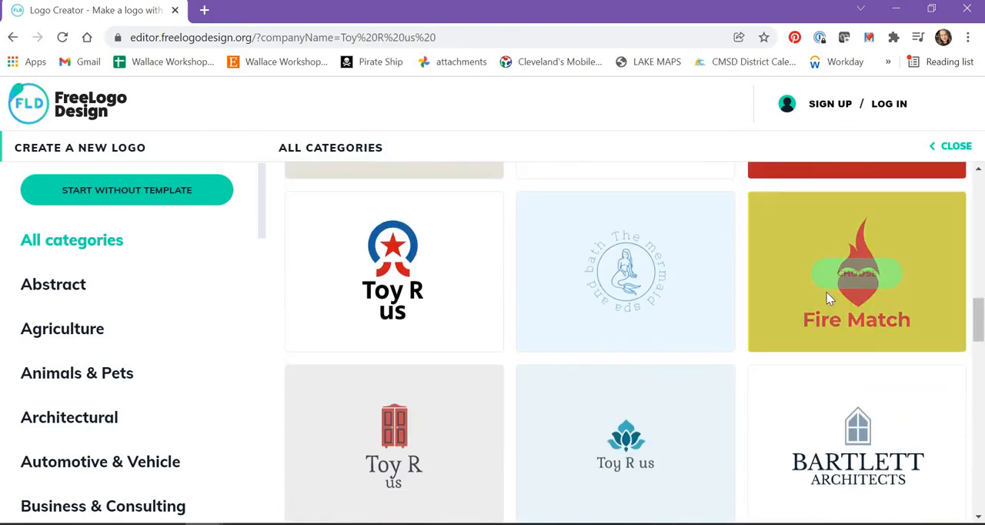
mouse_move(411, 317)
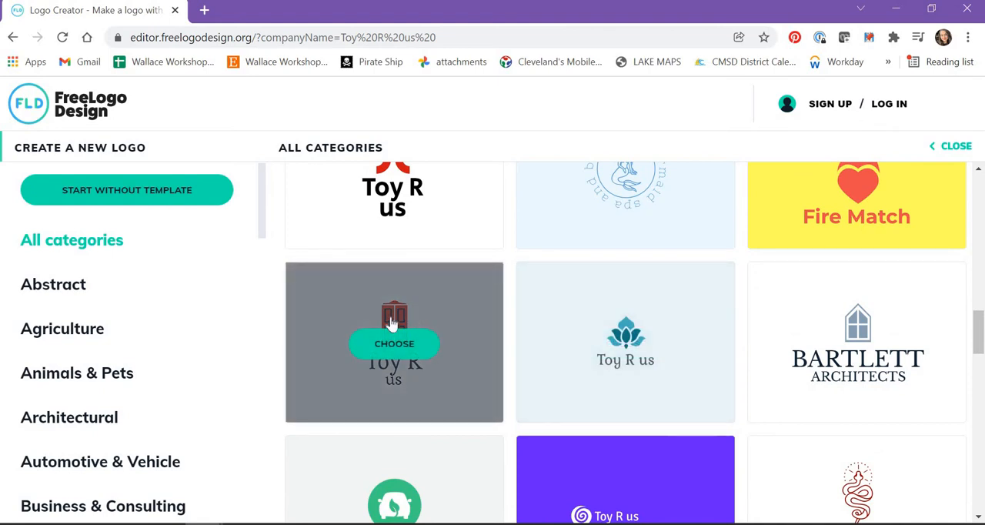
scroll(72, 324, "down", 7)
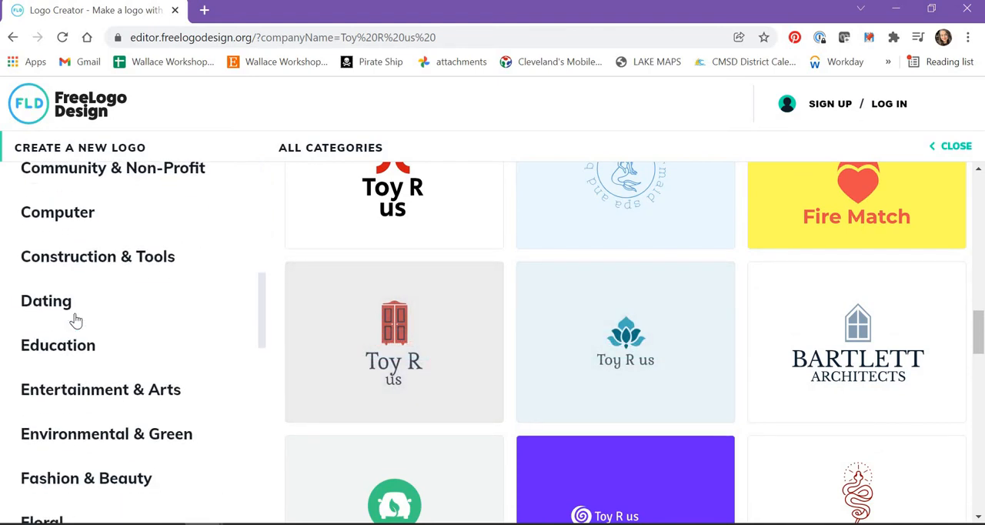
scroll(114, 336, "down", 4)
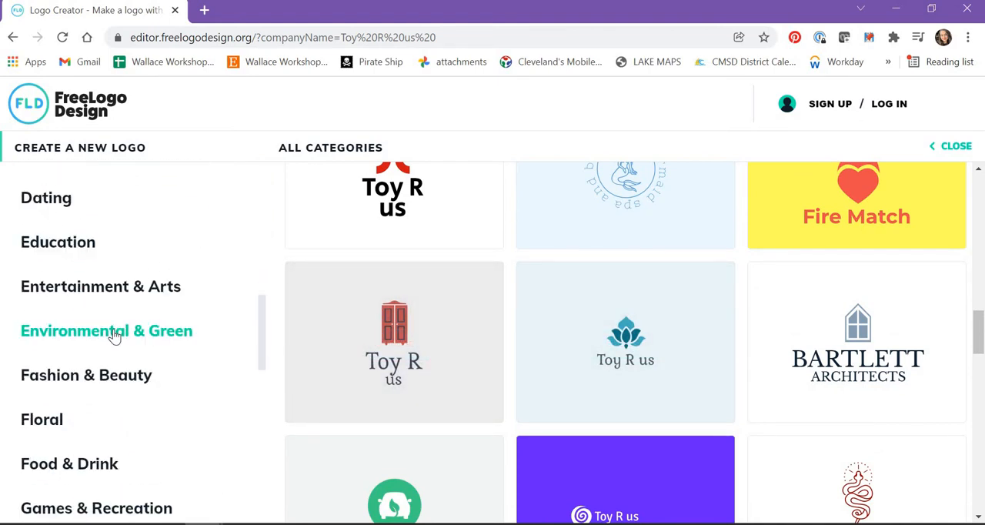
scroll(114, 335, "down", 7)
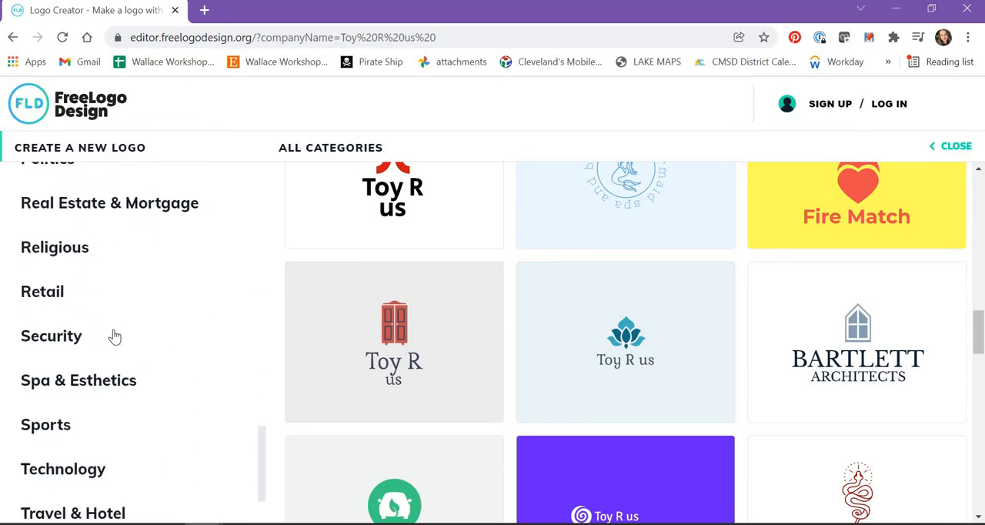
scroll(114, 336, "up", 9)
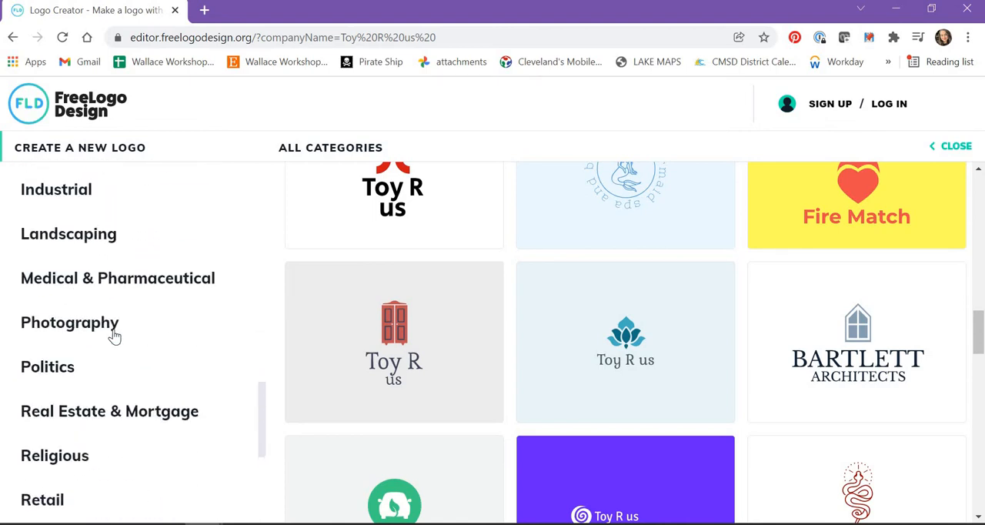
scroll(114, 336, "up", 4)
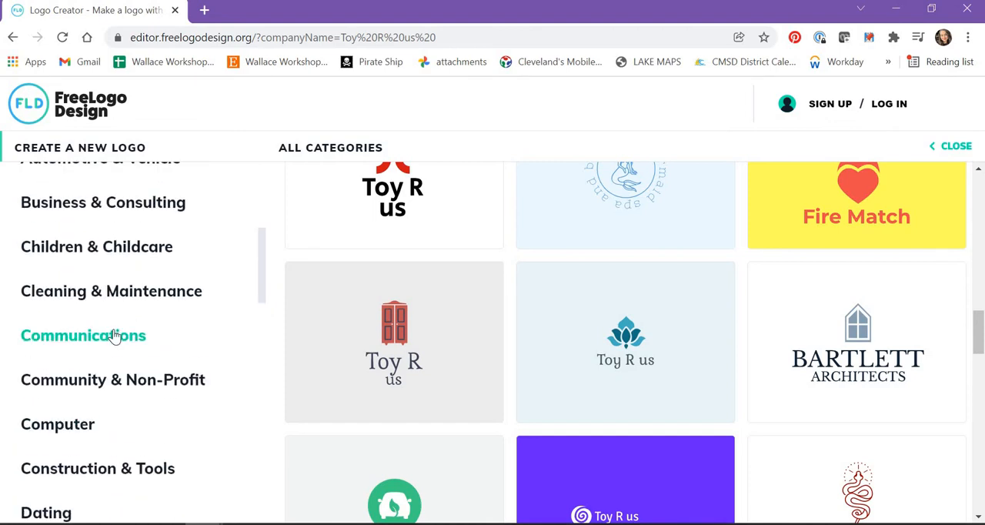
scroll(114, 336, "up", 4)
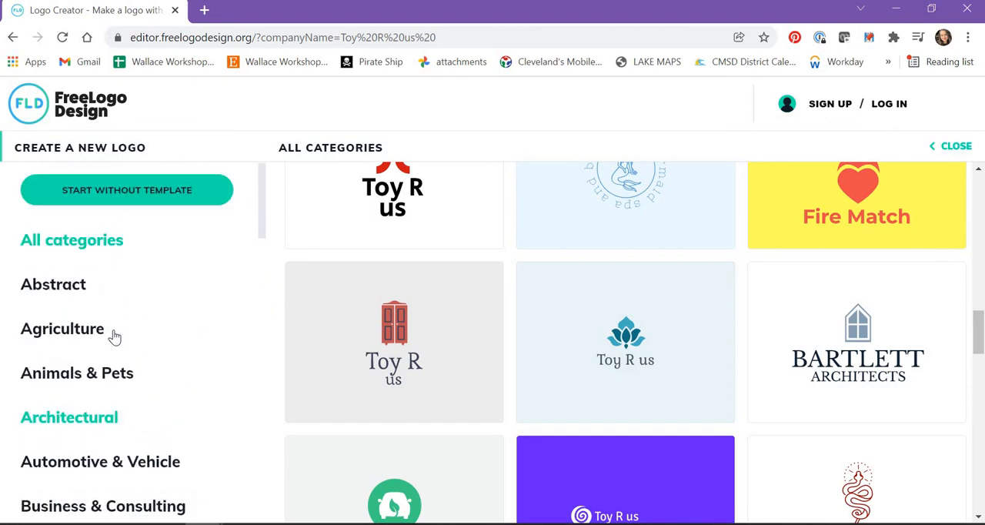
scroll(114, 336, "down", 4)
scroll(114, 335, "down", 4)
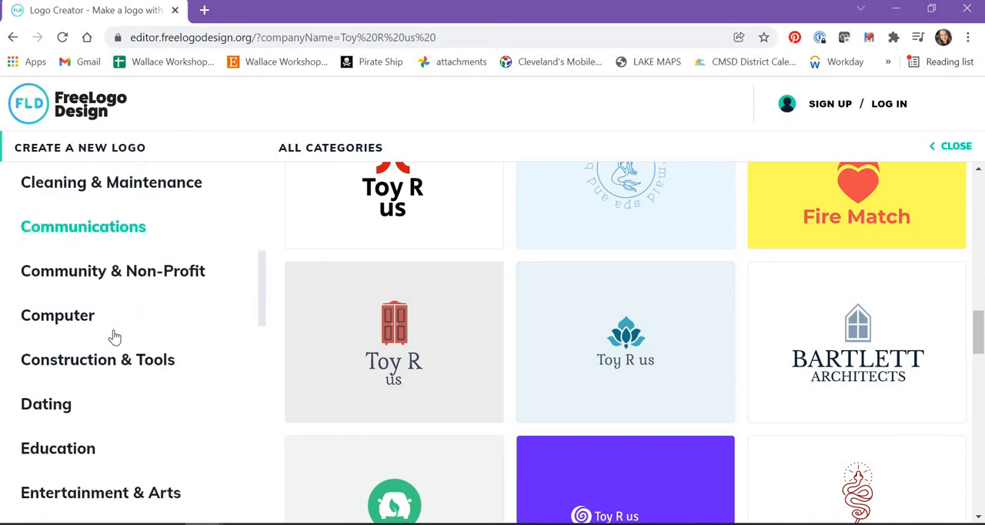
scroll(114, 335, "down", 3)
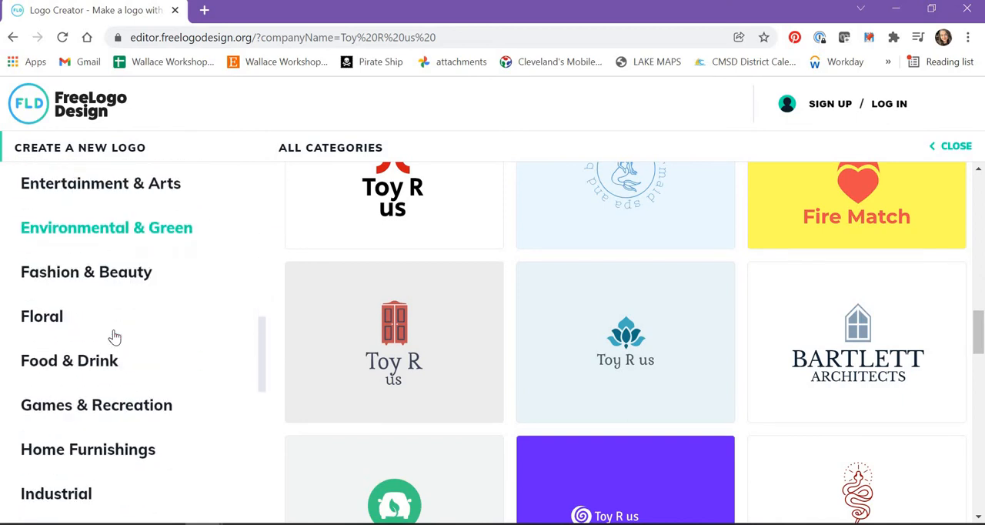
scroll(114, 336, "up", 10)
scroll(114, 335, "down", 5)
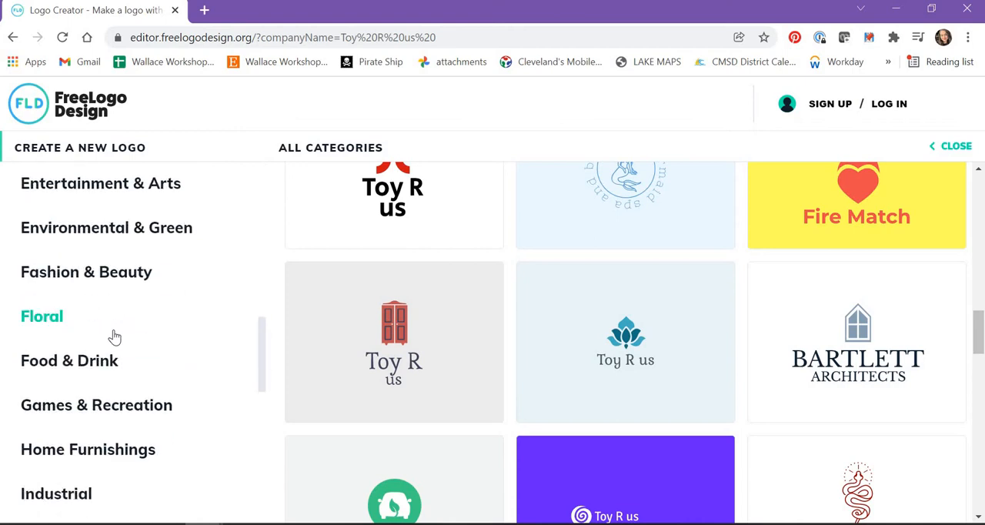
Show the Games & Recreation templates and look through them
left_click(111, 404)
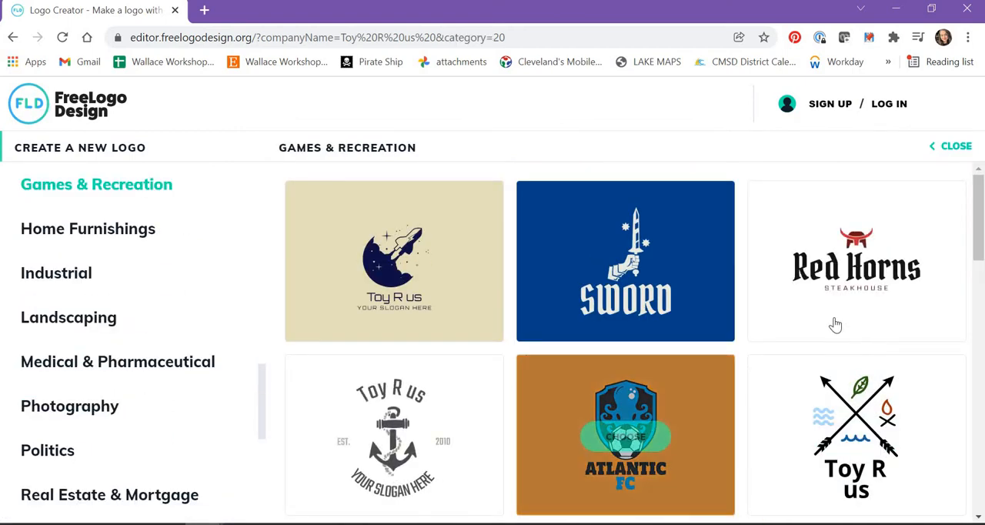
scroll(869, 496, "down", 1)
scroll(869, 496, "down", 6)
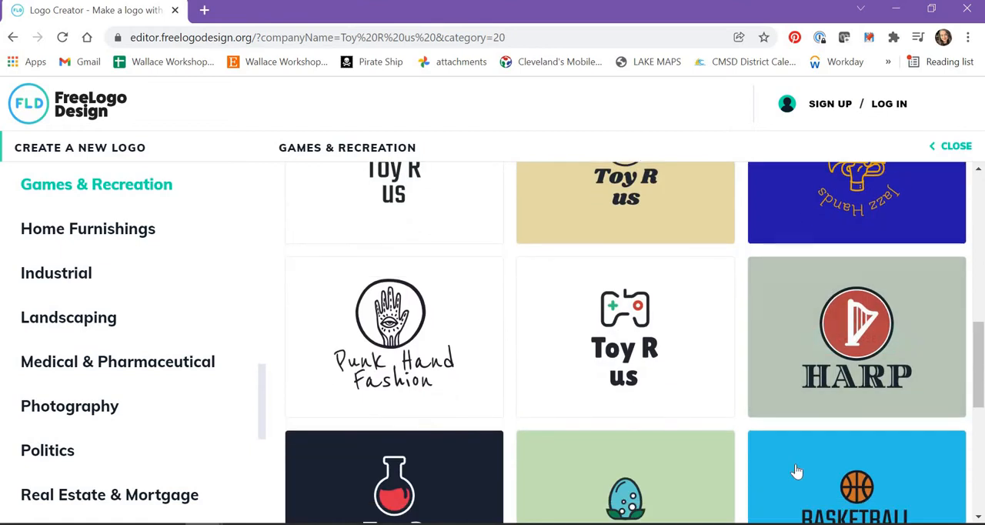
scroll(549, 225, "up", 8)
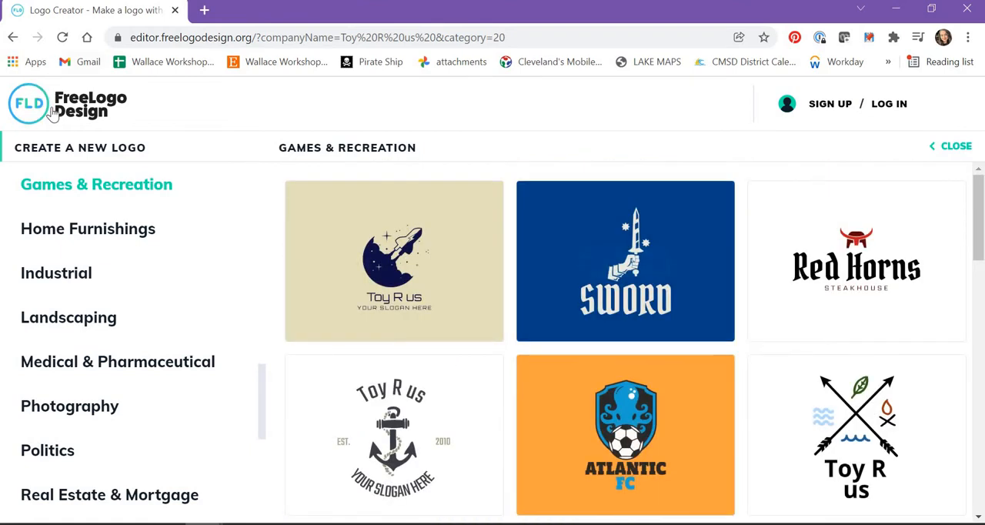
Leave the template gallery without saving and start a new logo without a template or company name
left_click(51, 109)
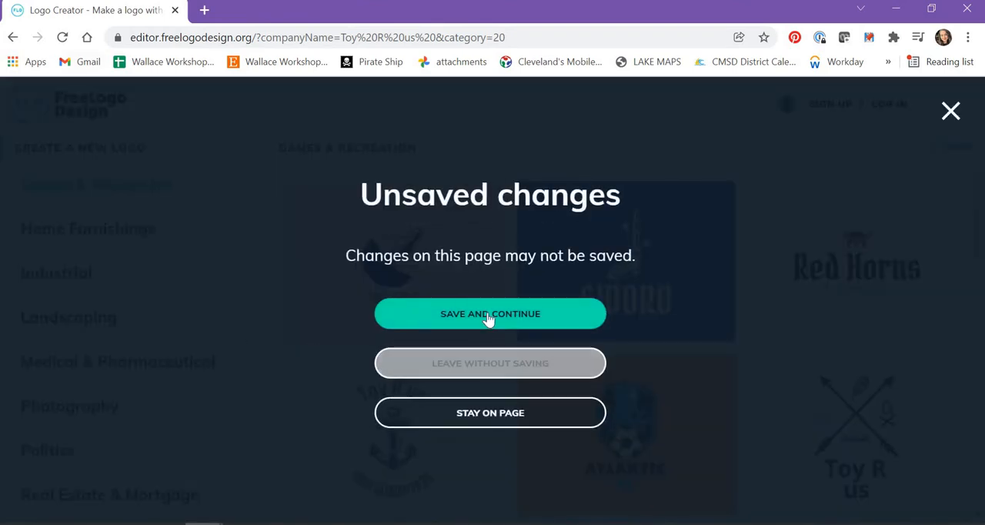
left_click(496, 366)
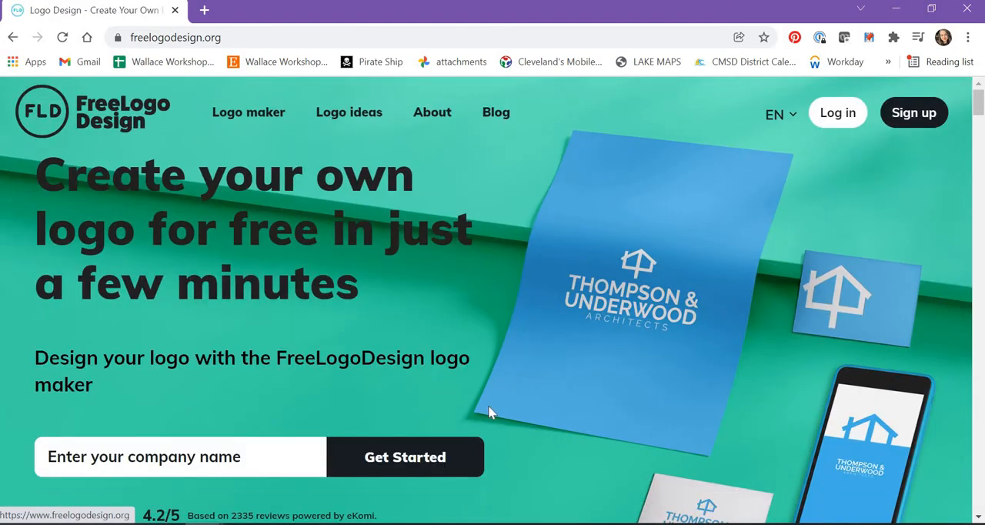
left_click(408, 458)
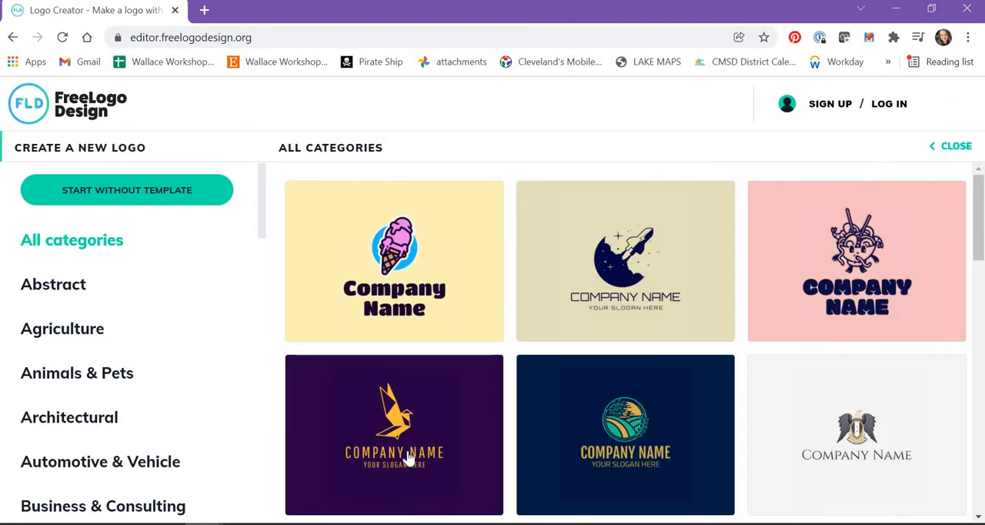
left_click(101, 195)
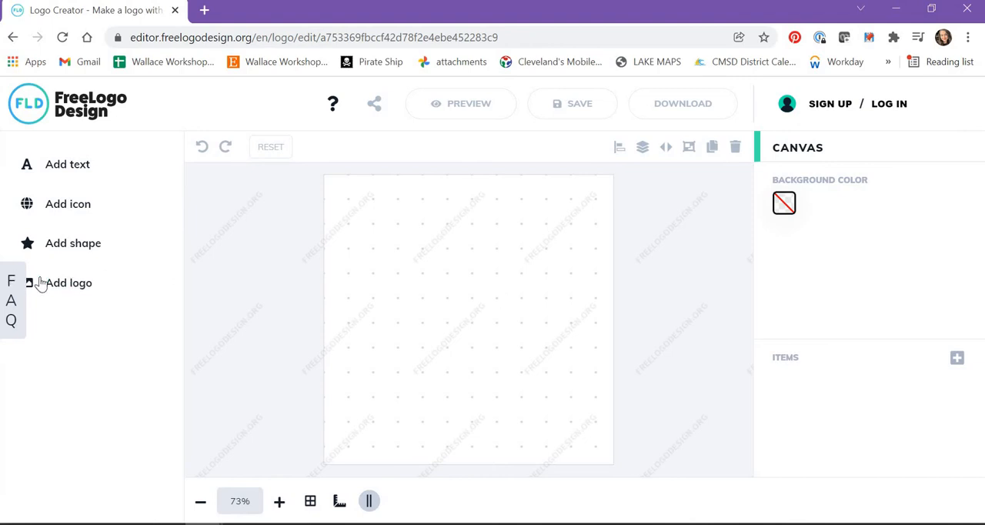
Search the icon library for "Art" and look through the matching icons
left_click_drag(27, 302, 81, 213)
left_click(81, 211)
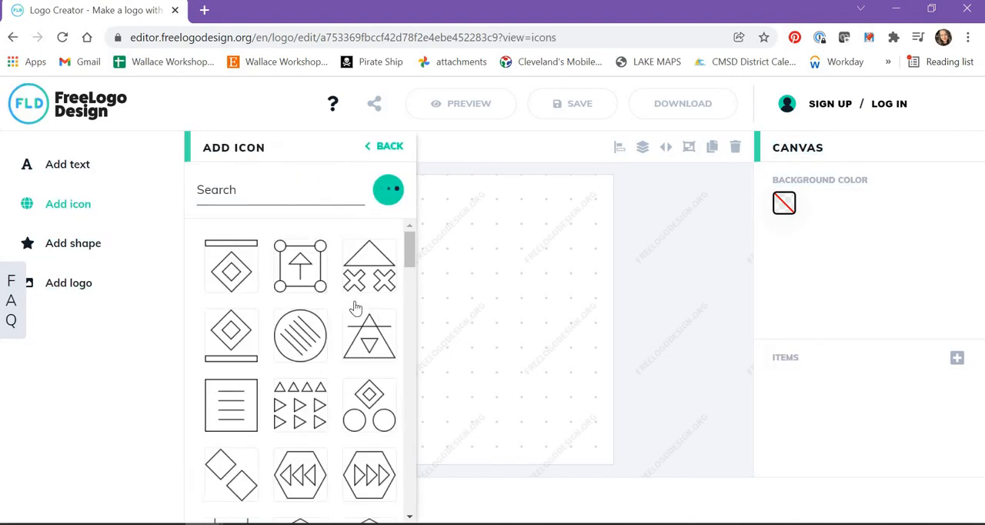
left_click_drag(409, 255, 410, 224)
left_click(270, 202)
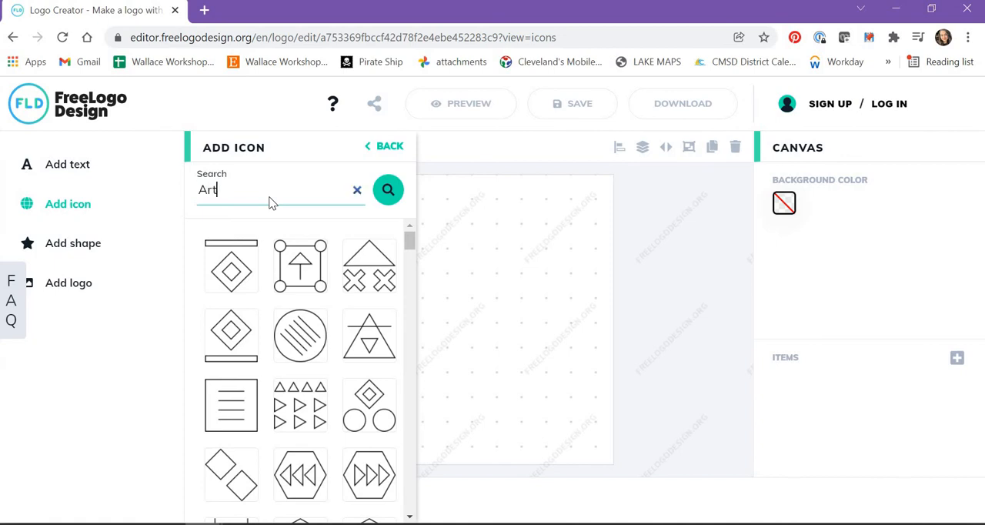
type("Art")
key("Return")
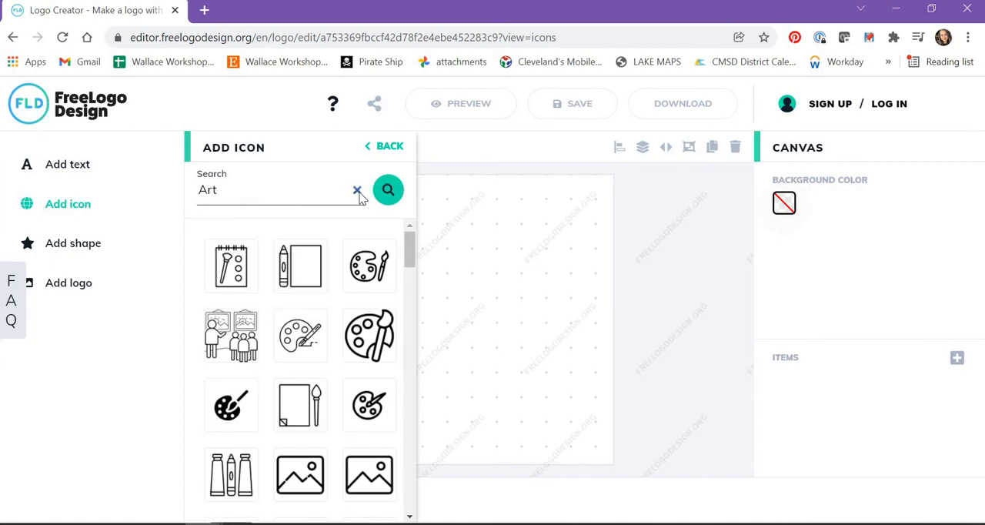
mouse_move(409, 251)
left_mouse_down()
mouse_move(419, 308)
mouse_move(410, 318)
mouse_move(419, 393)
mouse_move(410, 453)
left_mouse_up()
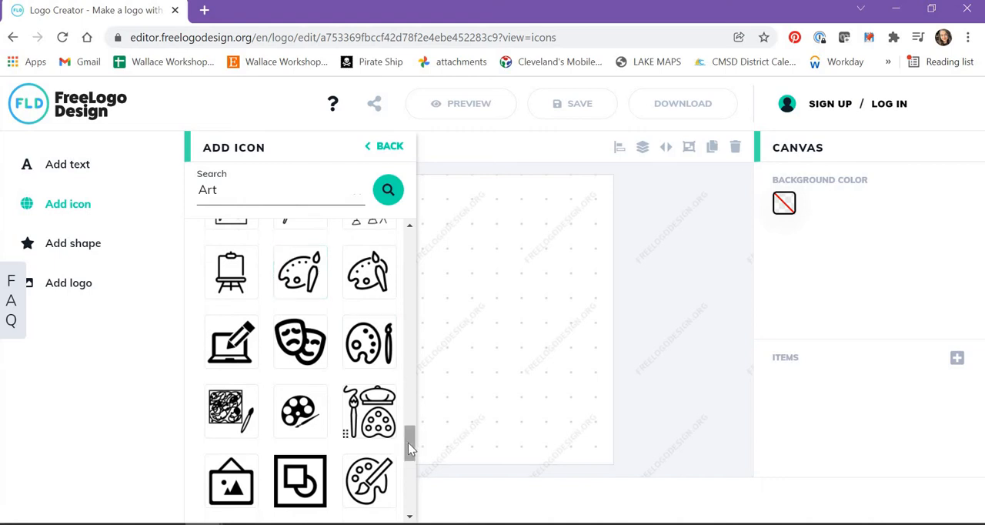
Add the outlined palette-with-brush icon from the Art results and place it in the upper-right area of the canvas
left_click_drag(410, 443, 419, 501)
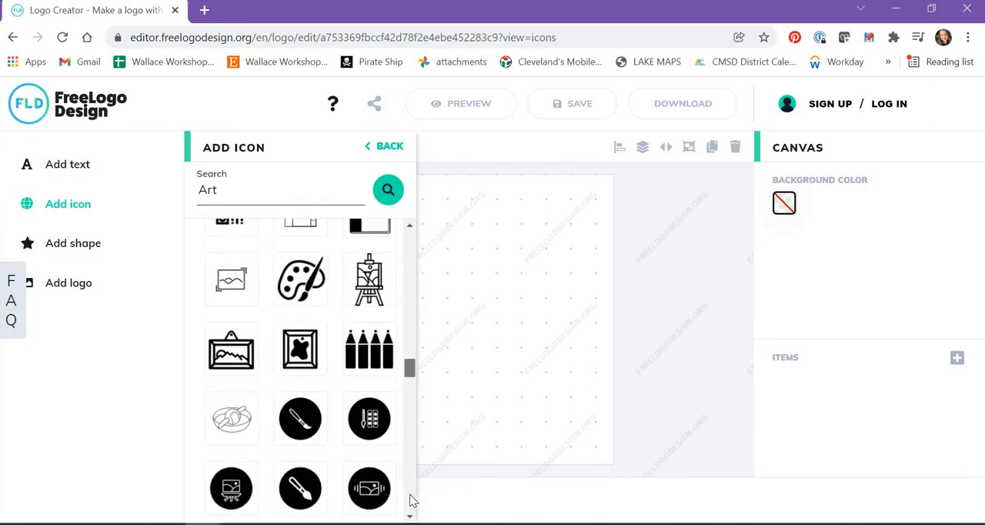
left_click_drag(409, 377, 413, 499)
scroll(409, 435, "down", 1)
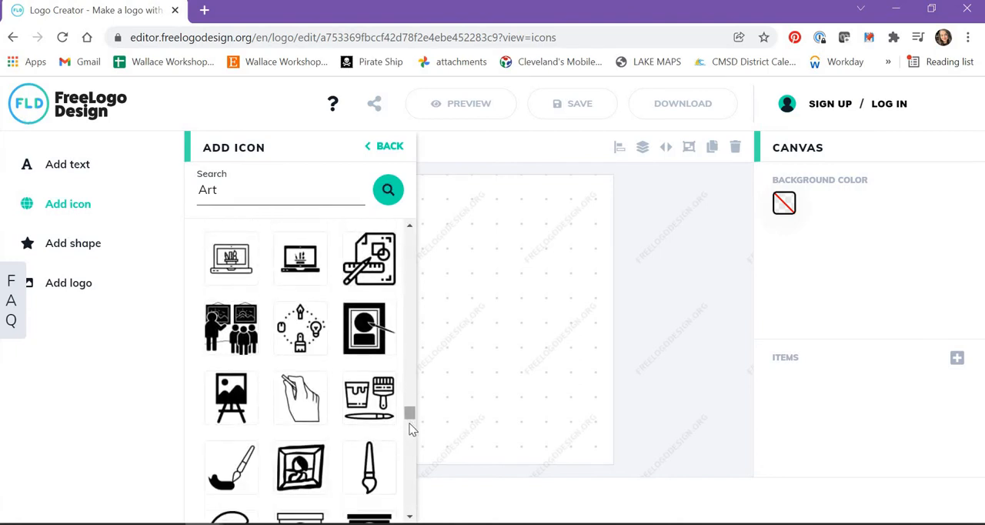
mouse_move(409, 416)
left_mouse_down()
mouse_move(402, 425)
mouse_move(414, 504)
mouse_move(416, 237)
left_mouse_up()
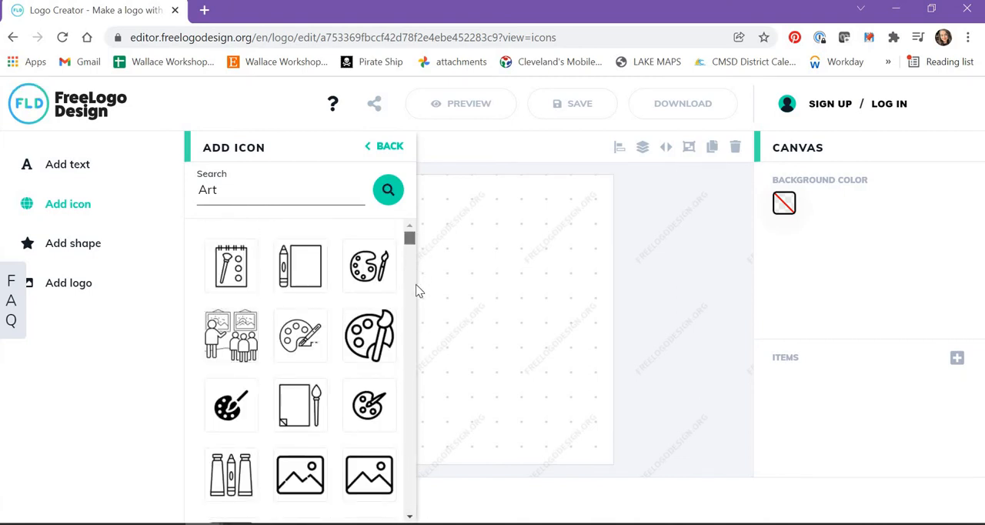
scroll(411, 307, "down", 5)
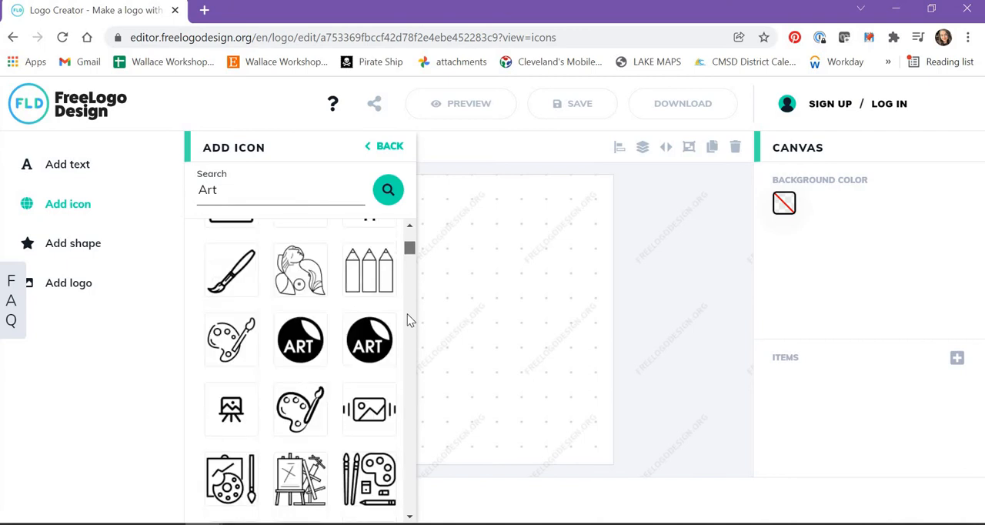
scroll(409, 328, "down", 4)
scroll(410, 330, "down", 8)
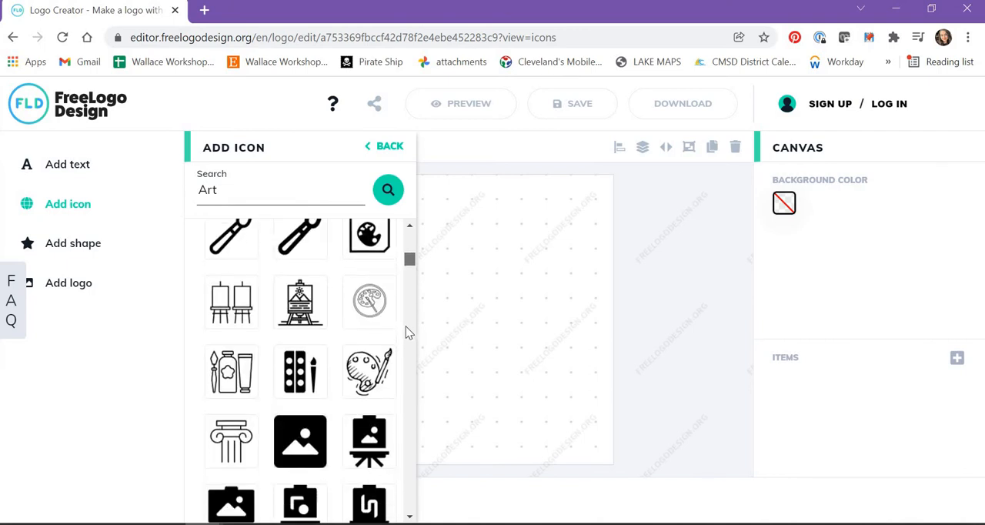
scroll(406, 339, "down", 5)
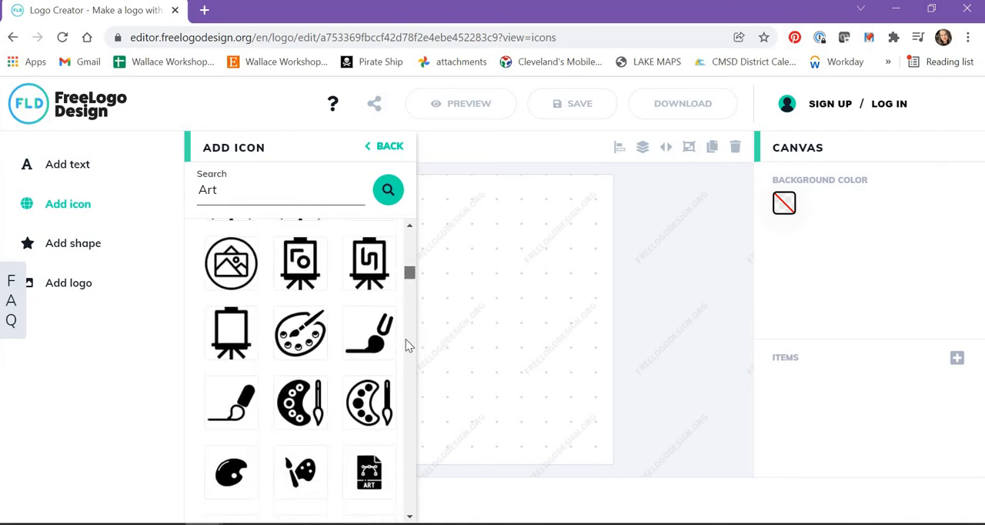
scroll(400, 350, "down", 3)
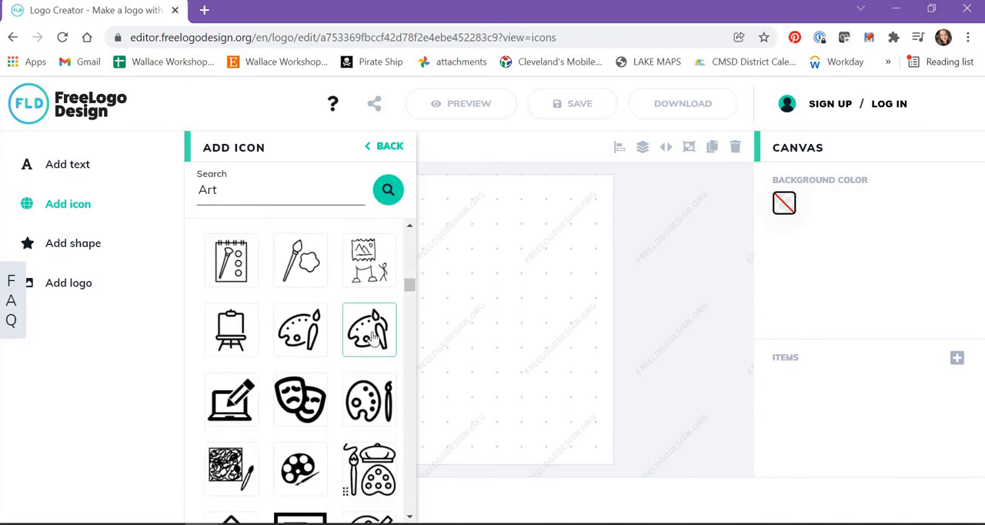
left_click_drag(375, 338, 539, 250)
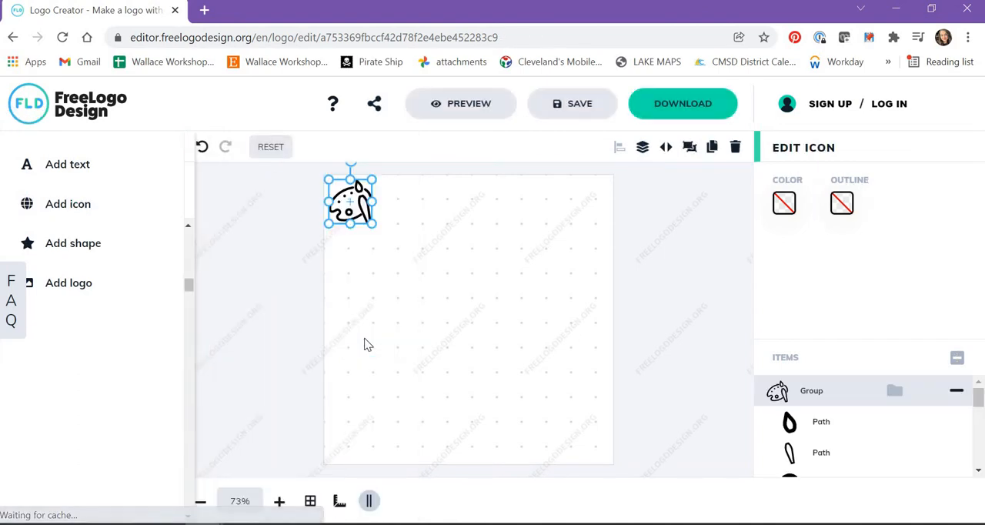
left_click_drag(364, 215, 545, 259)
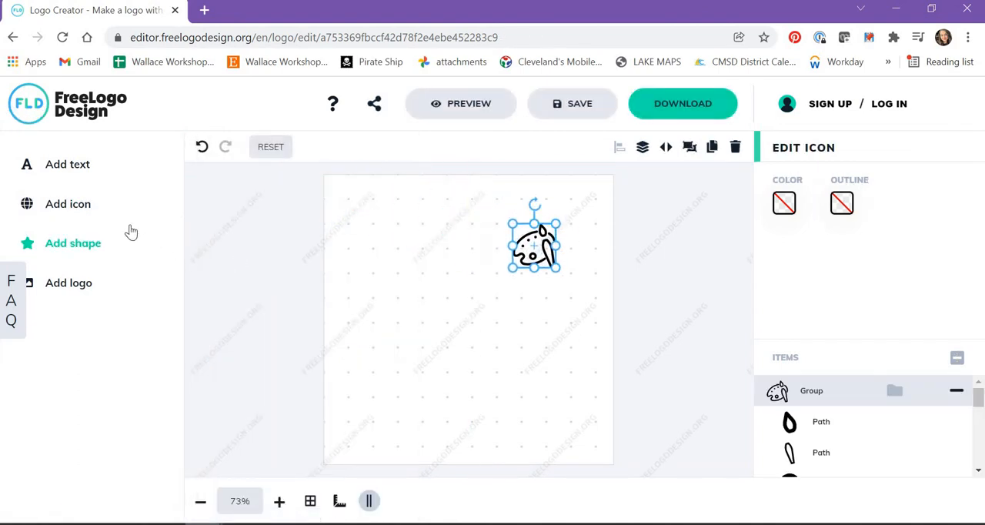
Search the icon library for "sculpture"
left_click(83, 203)
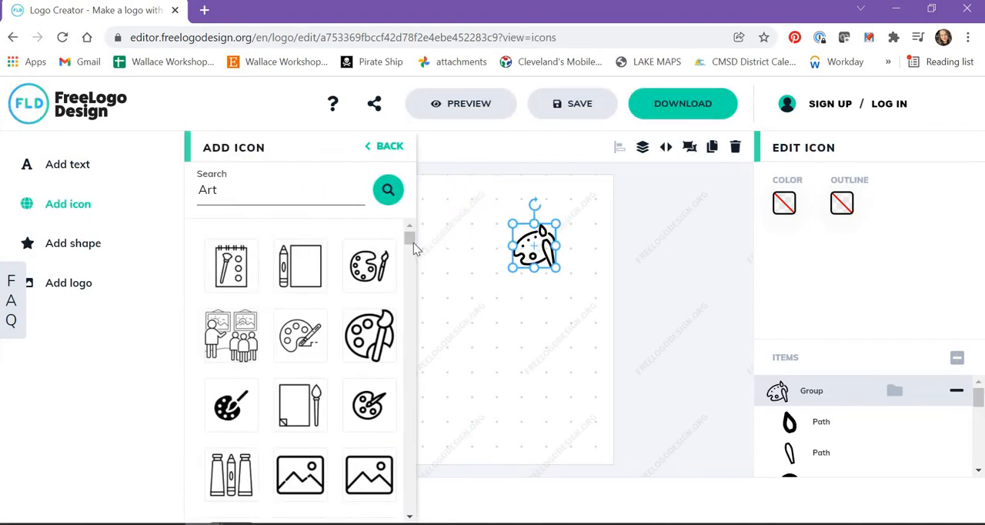
left_click_drag(412, 279, 427, 371)
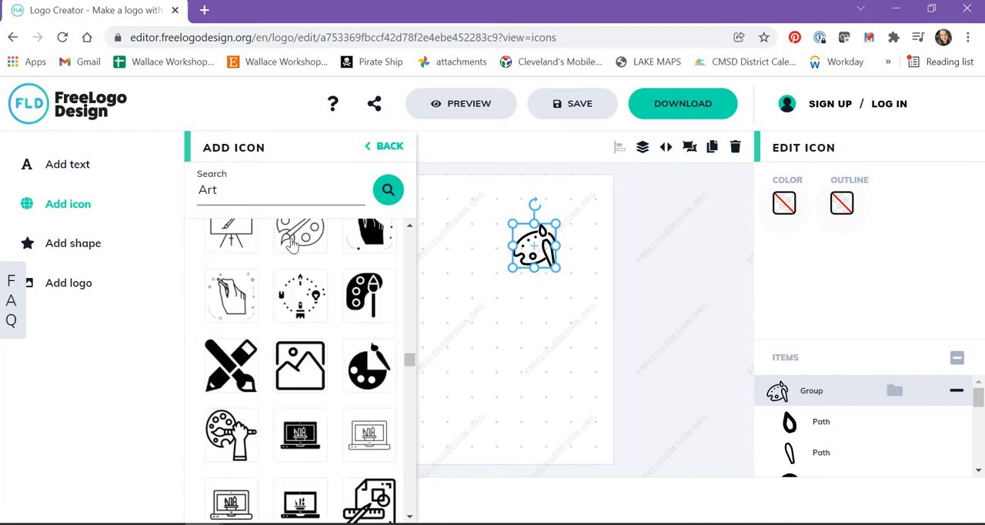
double_click(185, 187)
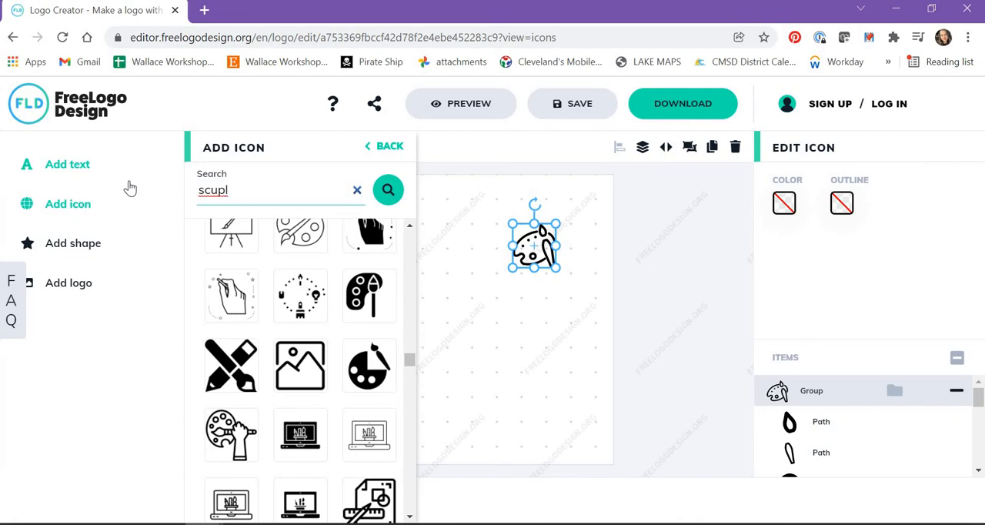
type("scupture")
key("Return")
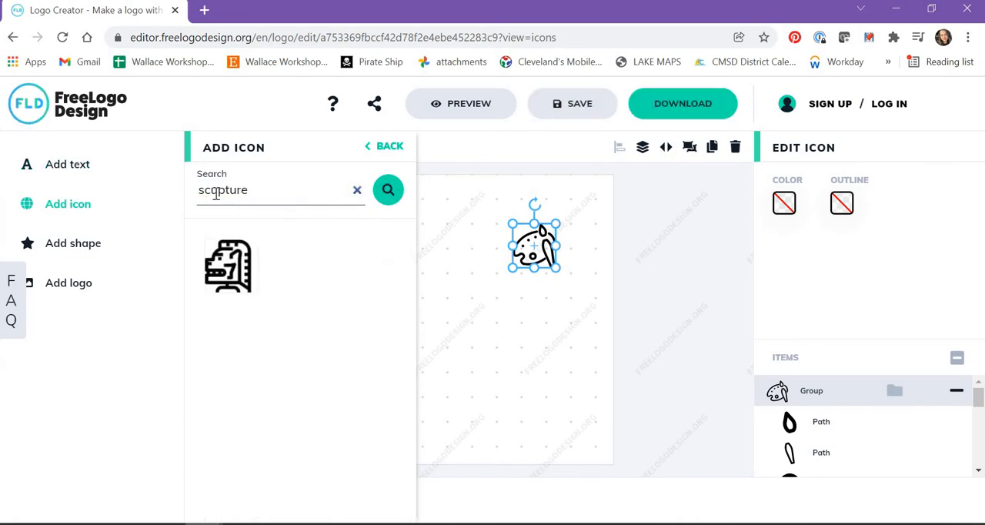
left_click(219, 193)
type("l")
key("Return")
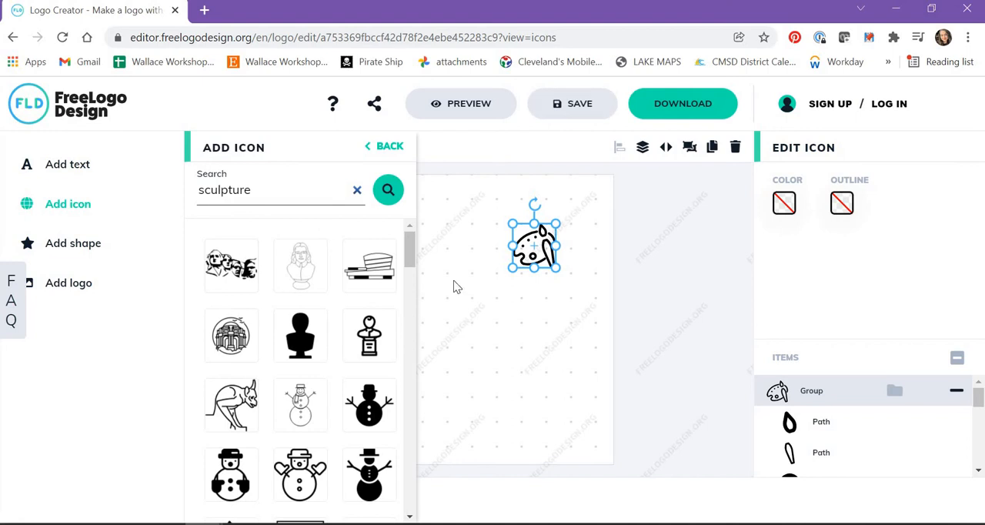
Look through the sculpture icons for one that suits the art logo
scroll(333, 317, "down", 7)
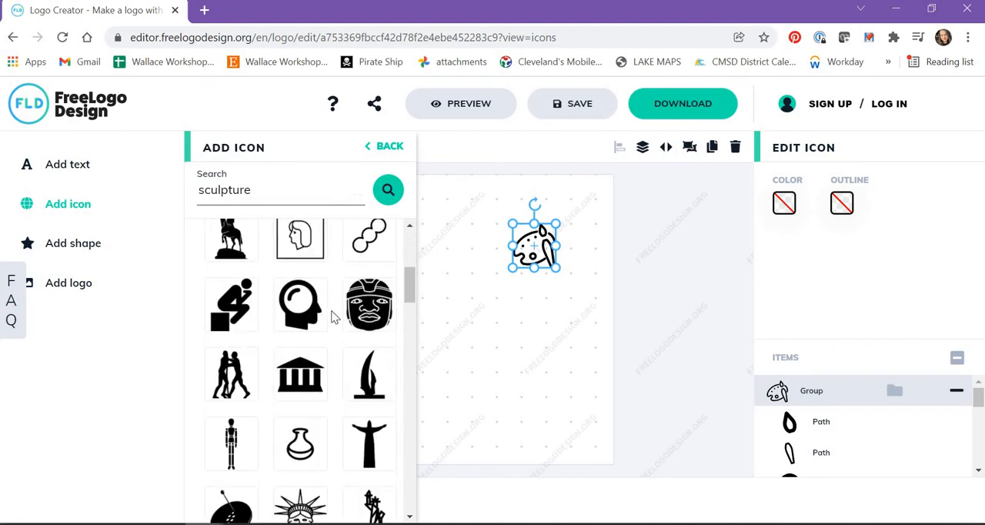
scroll(333, 317, "down", 5)
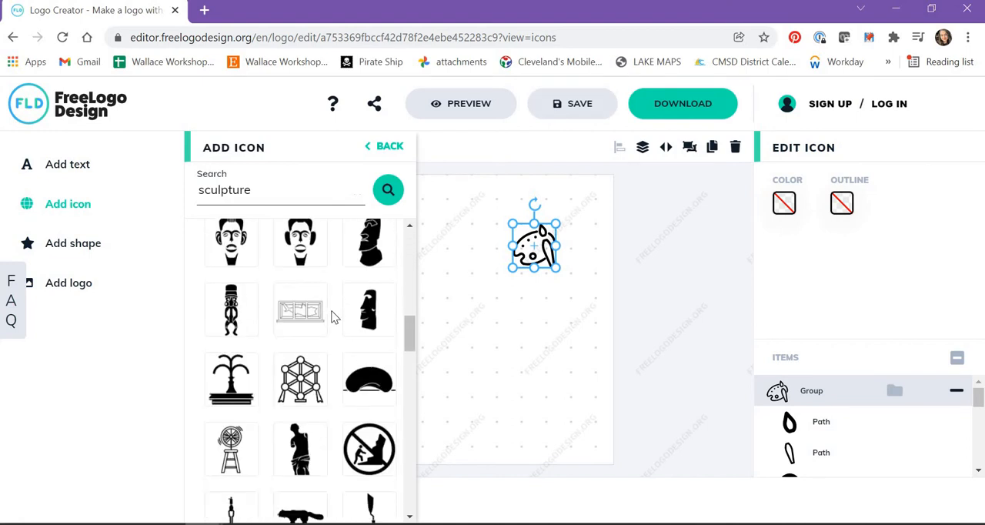
scroll(334, 317, "down", 10)
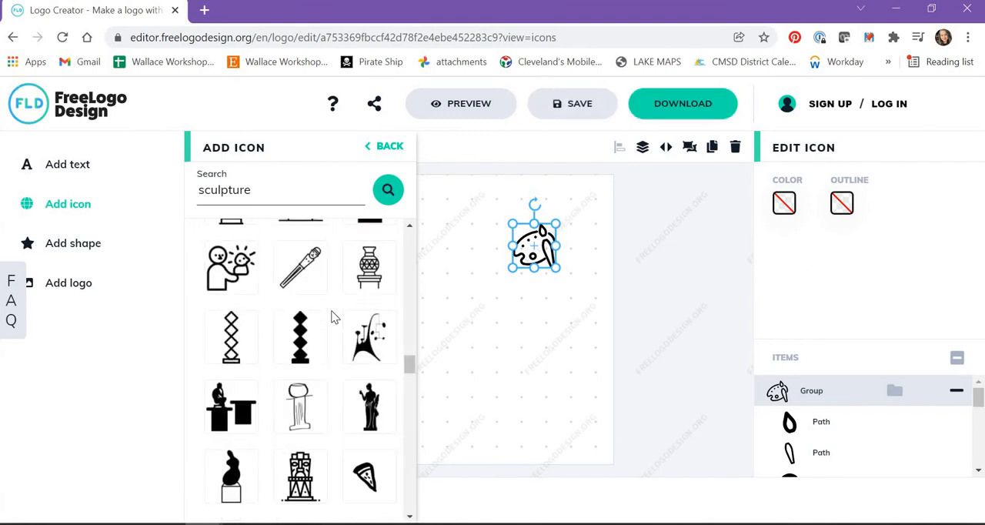
scroll(334, 317, "up", 10)
scroll(333, 317, "up", 2)
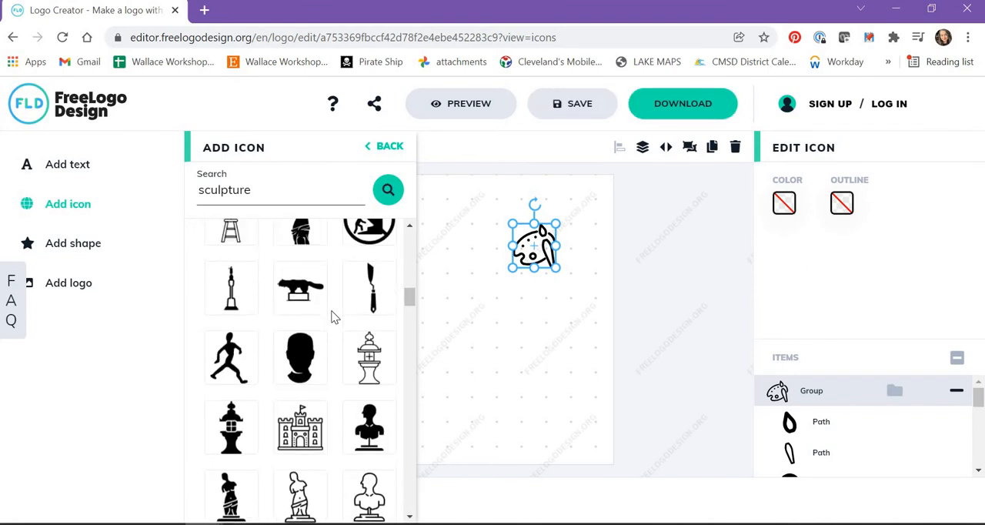
scroll(334, 317, "up", 5)
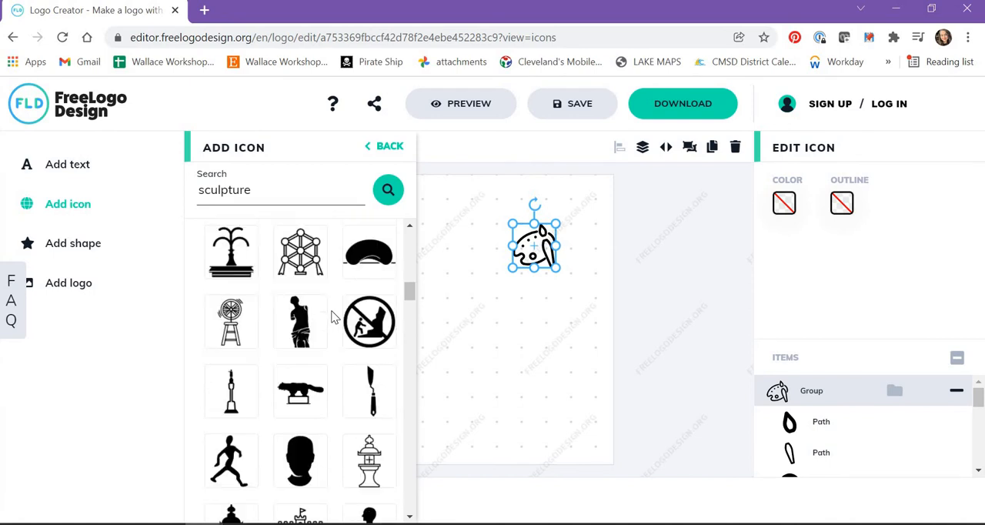
scroll(334, 317, "up", 8)
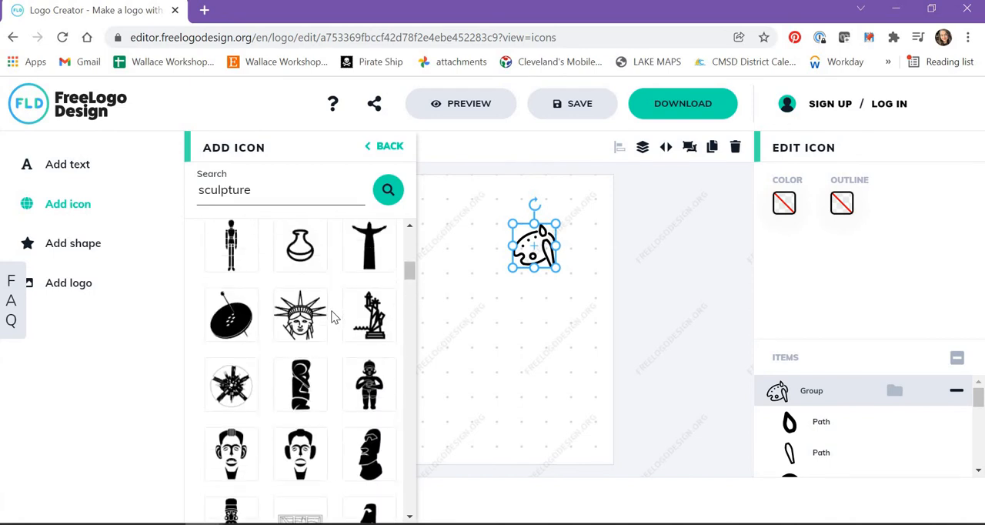
scroll(333, 317, "up", 2)
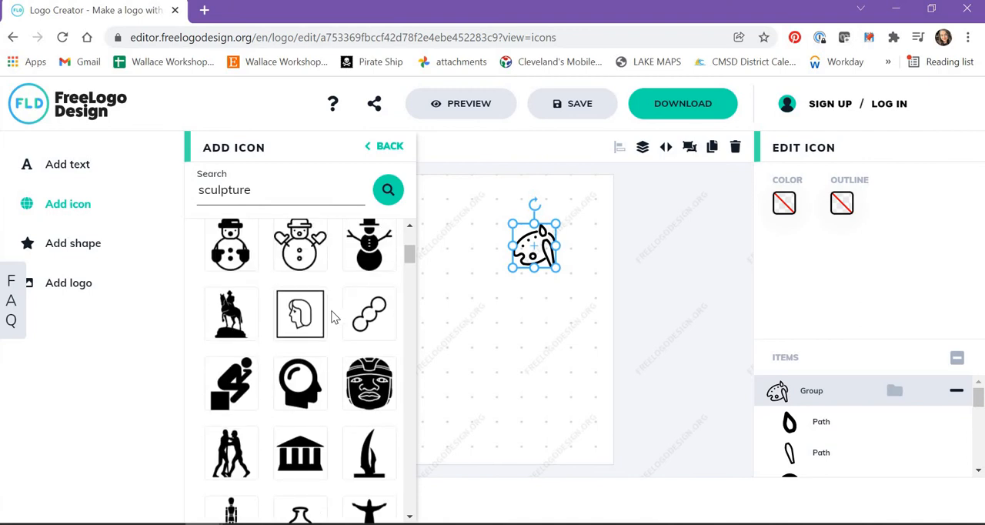
scroll(334, 317, "up", 2)
Search the icon library for "clay vase" and try to place the vase icon on the canvas
left_click_drag(261, 187, 109, 194)
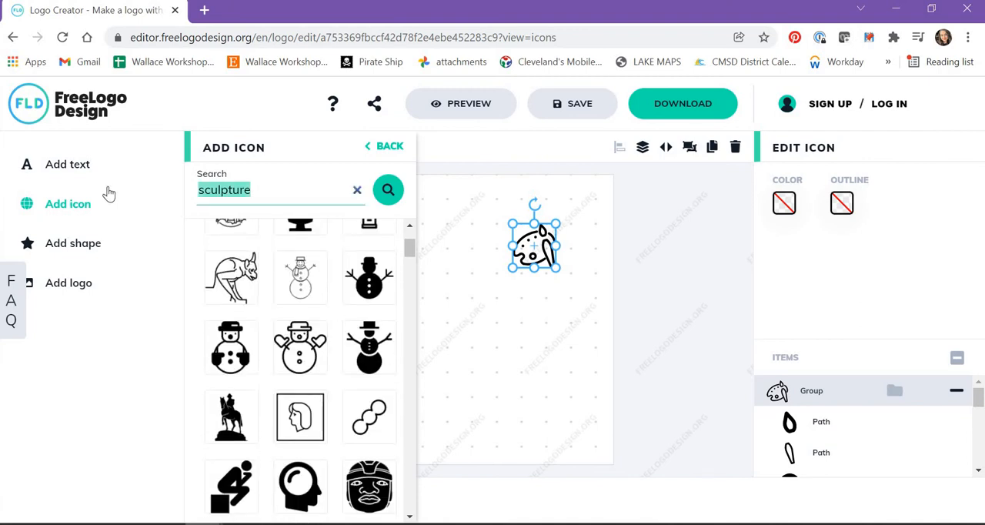
type("clay vas")
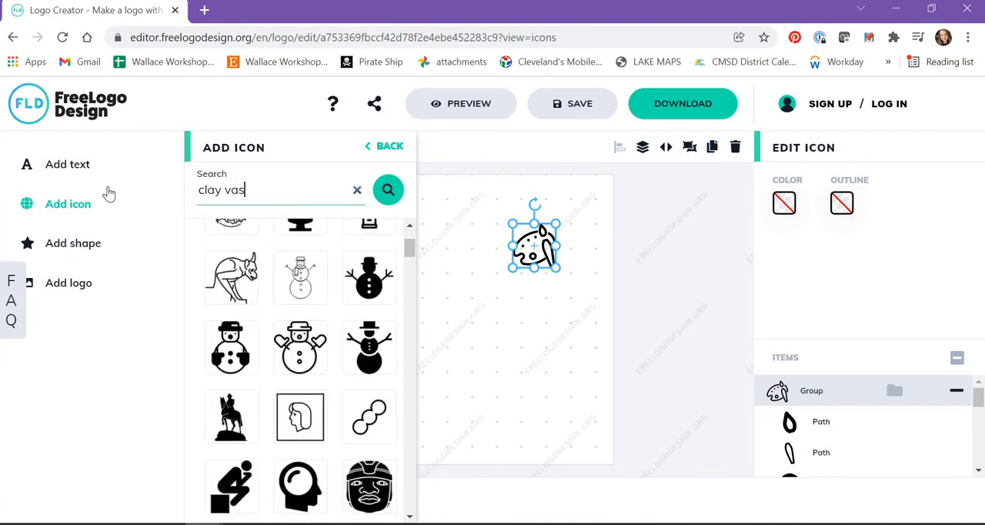
type("e")
key("Return")
left_click_drag(235, 284, 562, 350)
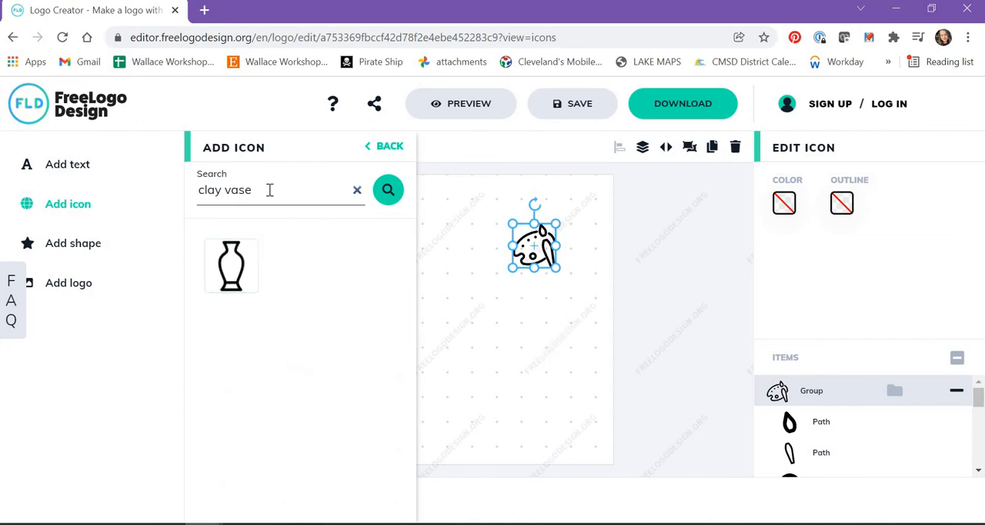
Search the icon library for "markers" and look through the matching icons for drawing markers
left_click_drag(260, 193, 174, 194)
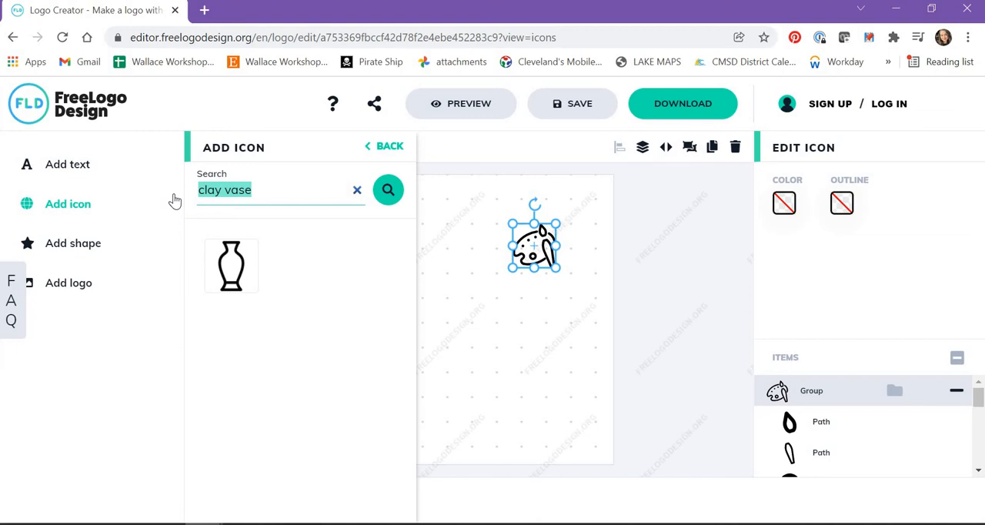
type("markers")
key("Return")
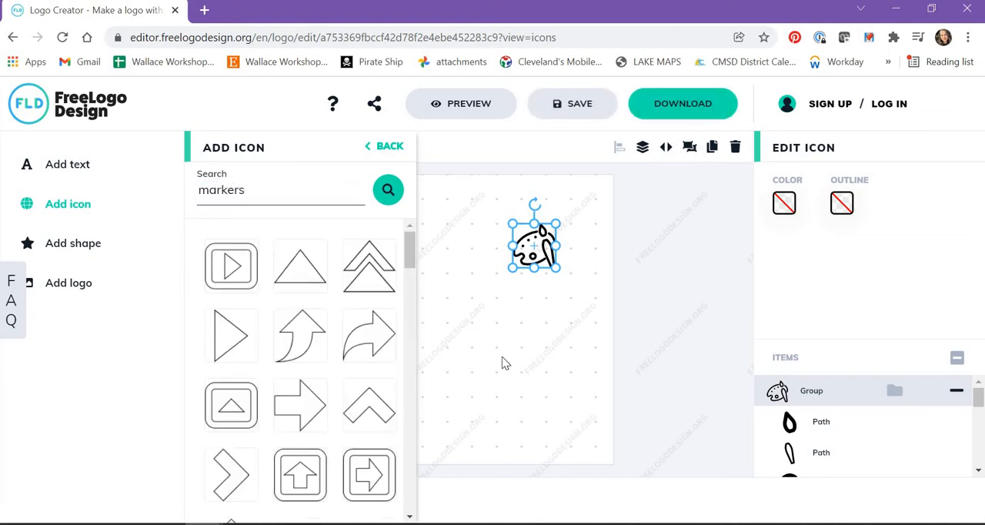
scroll(347, 366, "down", 5)
scroll(345, 336, "up", 1)
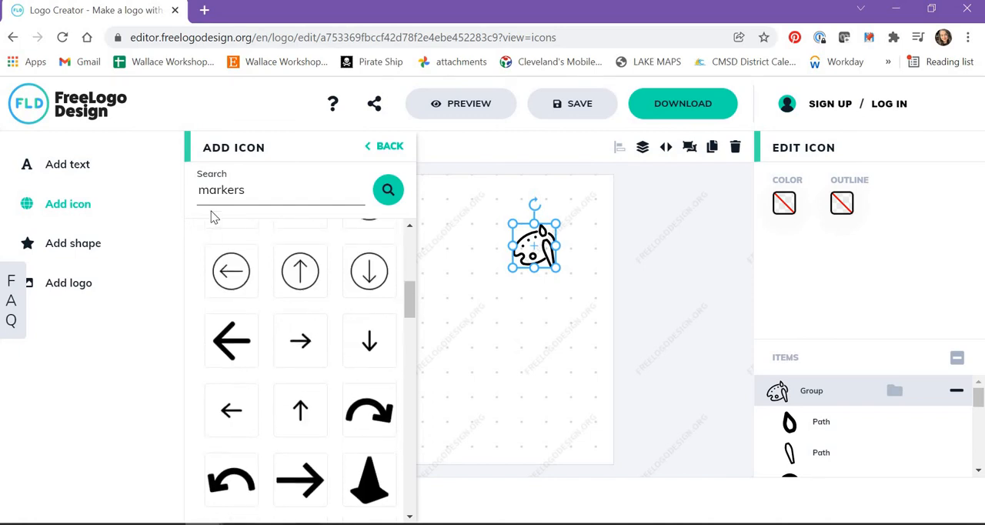
scroll(359, 384, "down", 7)
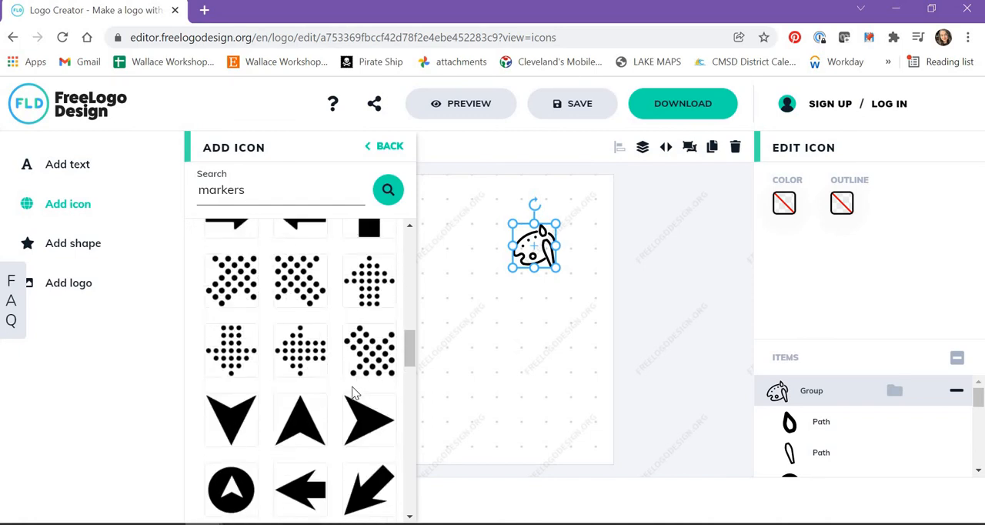
scroll(354, 393, "down", 10)
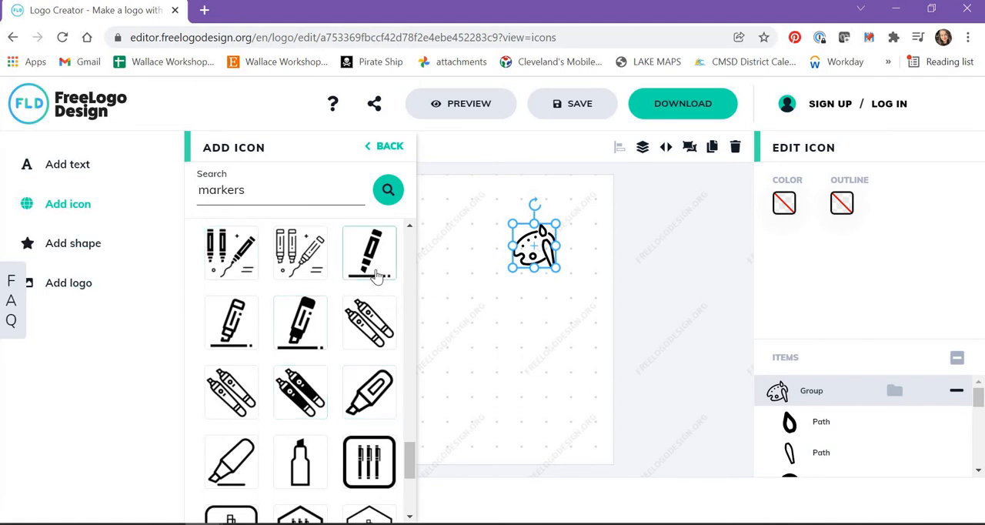
scroll(339, 395, "down", 3)
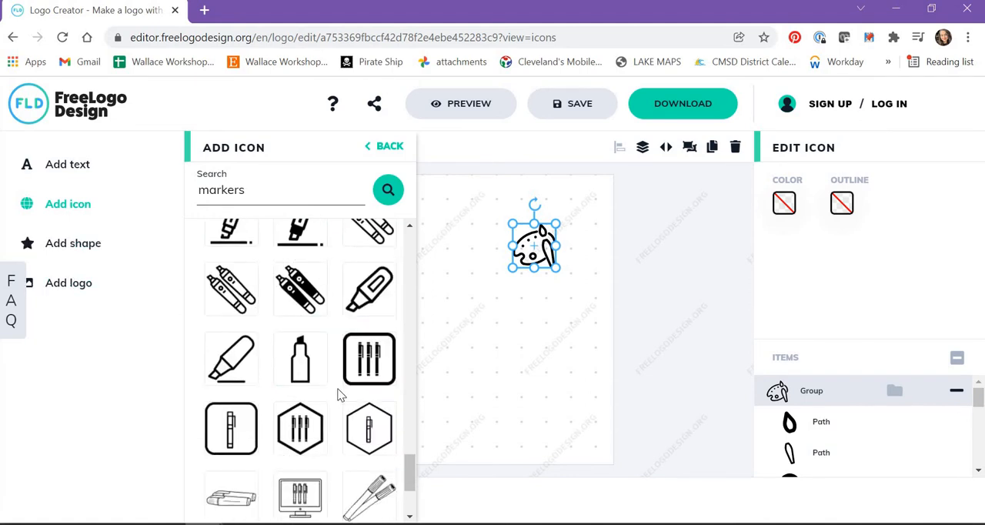
scroll(337, 395, "down", 1)
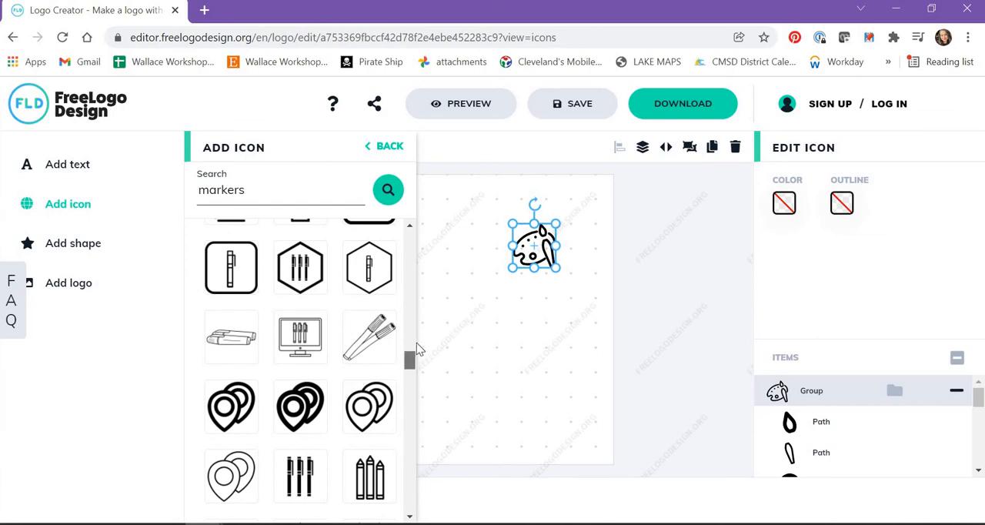
Add the solid tilted marker icon with an underline, shrink it to about a third and place it below the palette
scroll(416, 347, "up", 3)
mouse_move(375, 300)
left_mouse_down()
mouse_move(569, 321)
mouse_move(527, 361)
left_mouse_up()
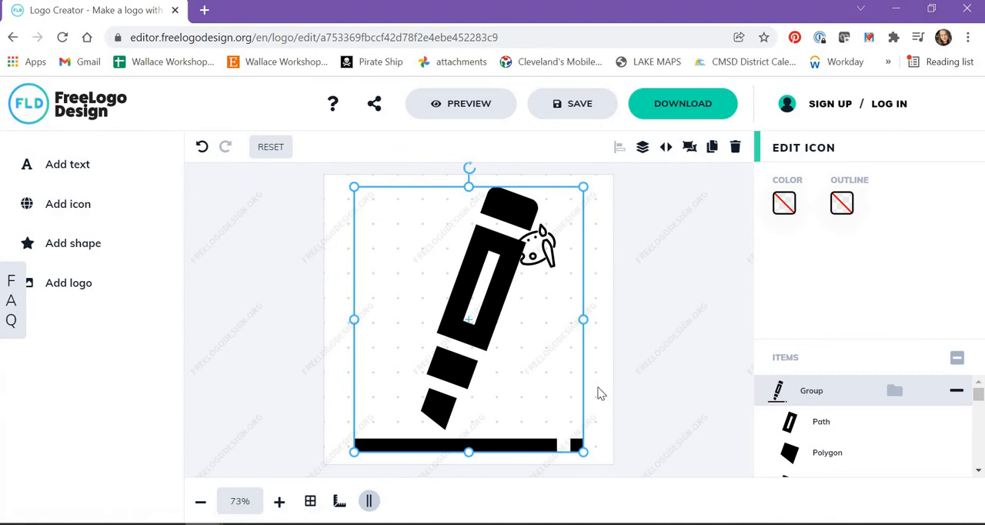
mouse_move(581, 450)
left_mouse_down()
mouse_move(513, 371)
mouse_move(554, 438)
left_mouse_up()
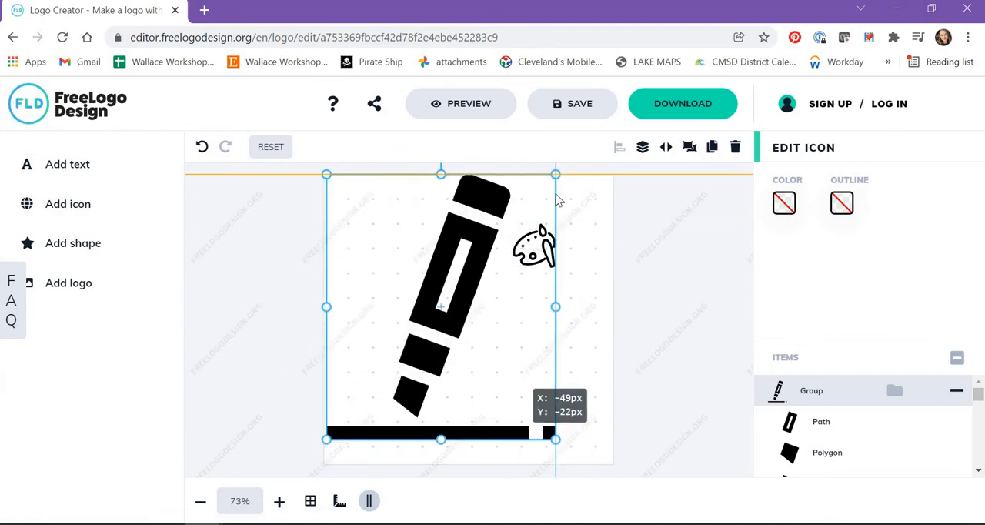
mouse_move(554, 175)
left_mouse_down()
mouse_move(380, 390)
mouse_move(547, 396)
mouse_move(573, 379)
left_mouse_up()
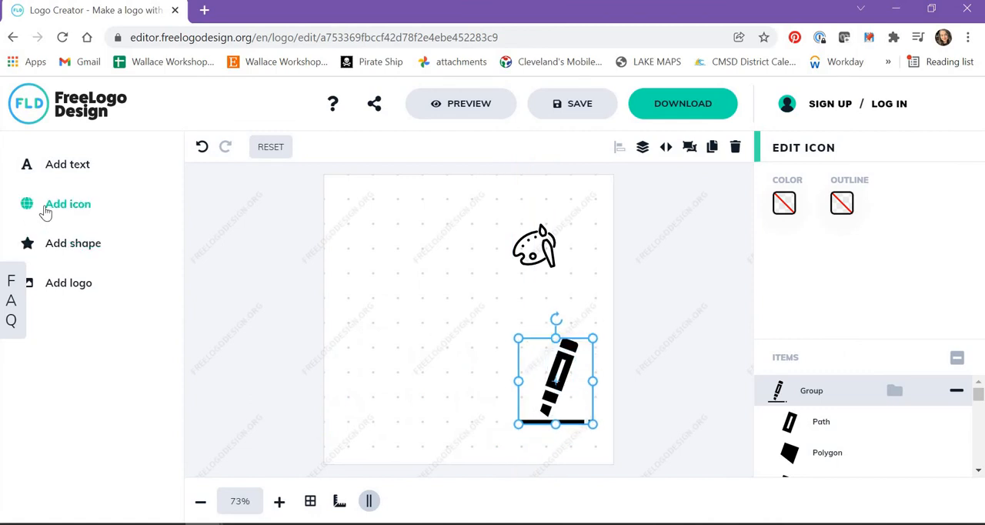
Search the icon library for "clay vase"
left_click(46, 206)
key("ctrl+a")
type("cla")
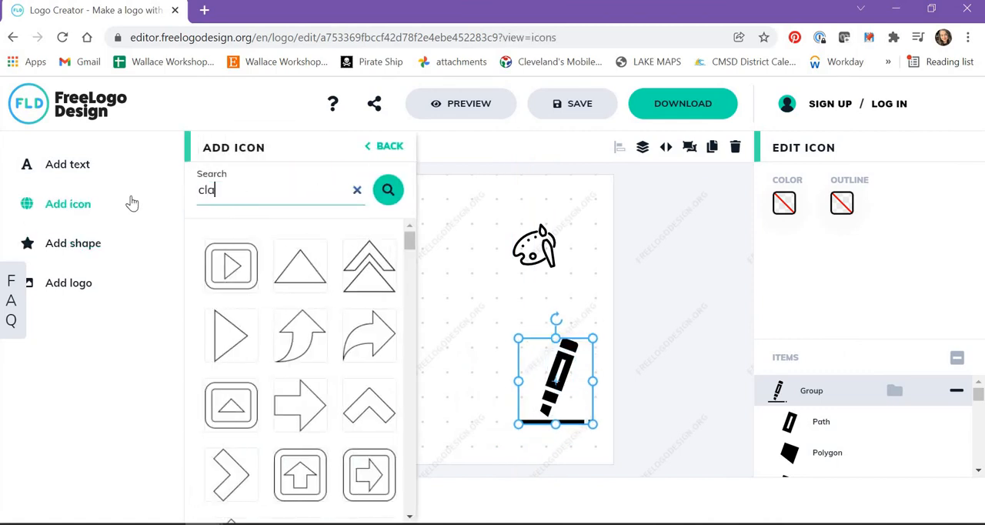
type("y vase")
key("Return")
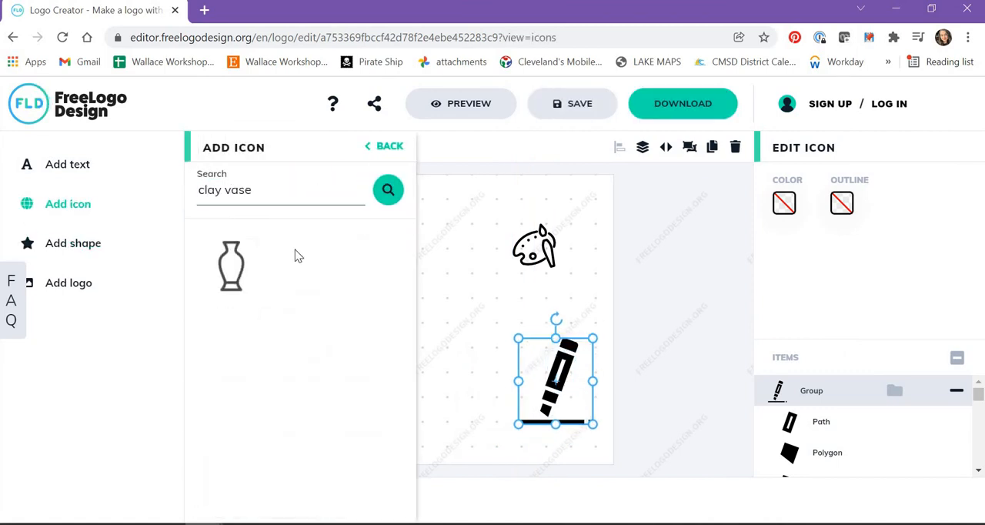
Add the clay vase icon, place it near the middle of the canvas and delete the duplicate vase
left_click_drag(231, 265, 484, 274)
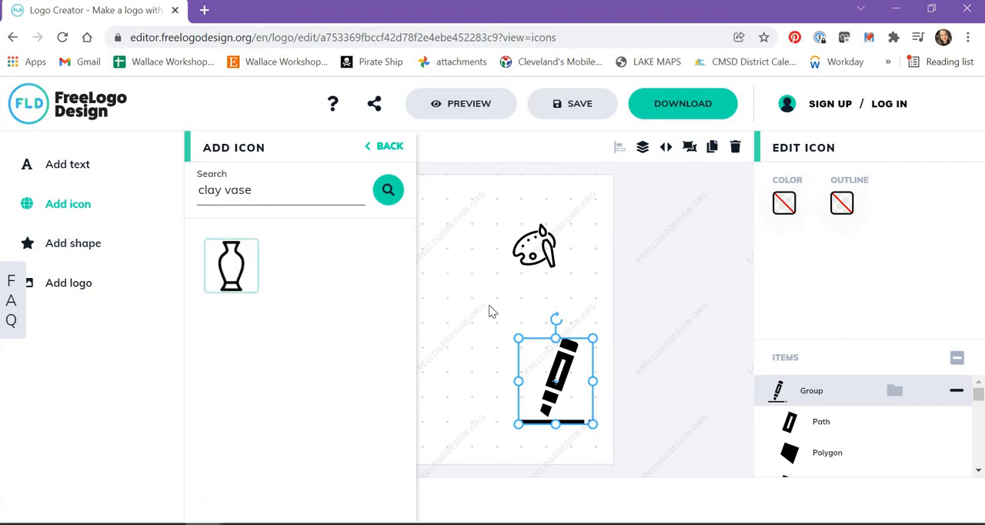
left_click(453, 271)
left_click(390, 146)
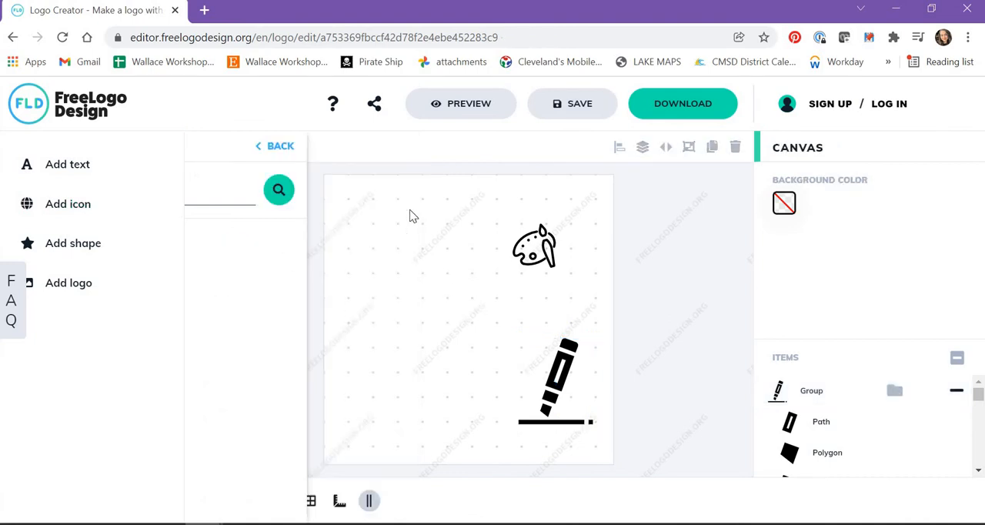
left_click(68, 204)
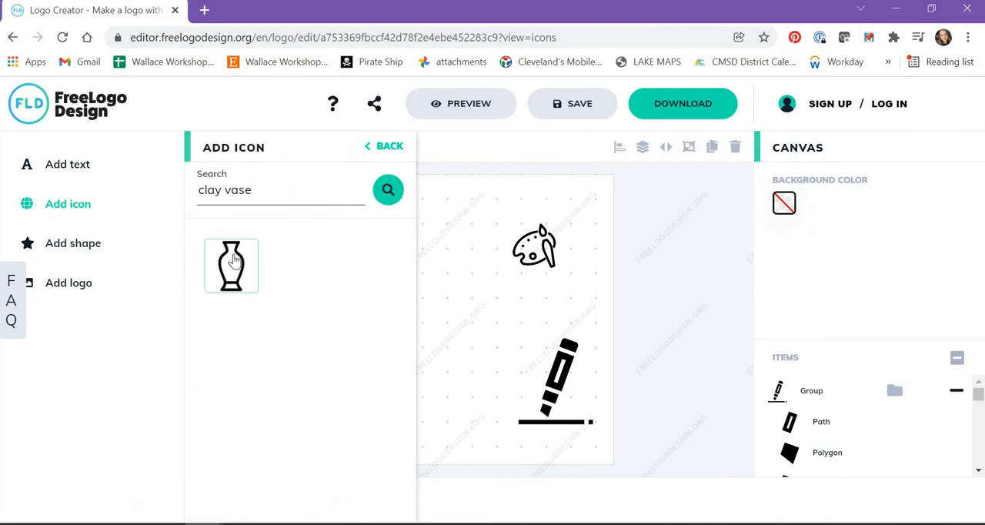
left_click(231, 265)
left_click_drag(355, 211, 458, 327)
left_click(358, 214)
key("Delete")
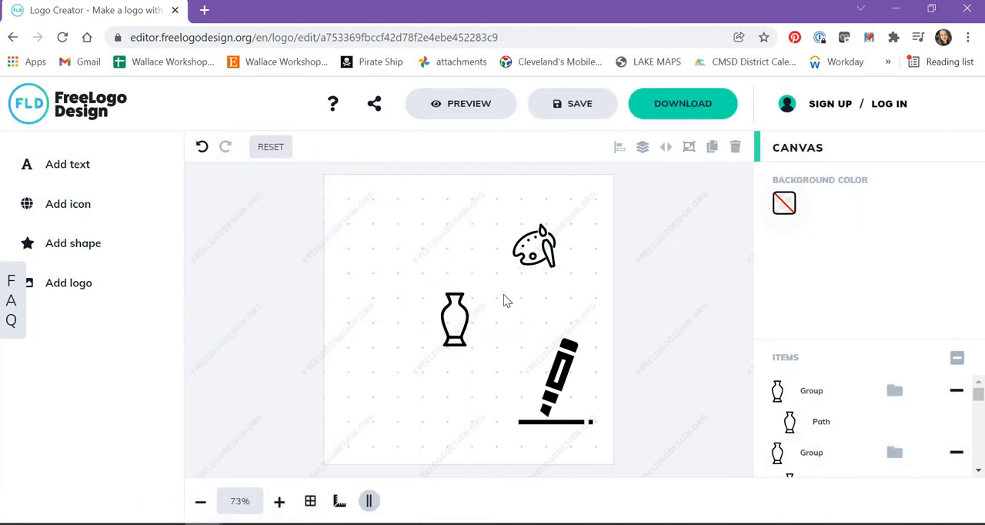
Move the vase directly beside the palette and delete the tilted marker icon with the underline
left_click(454, 319)
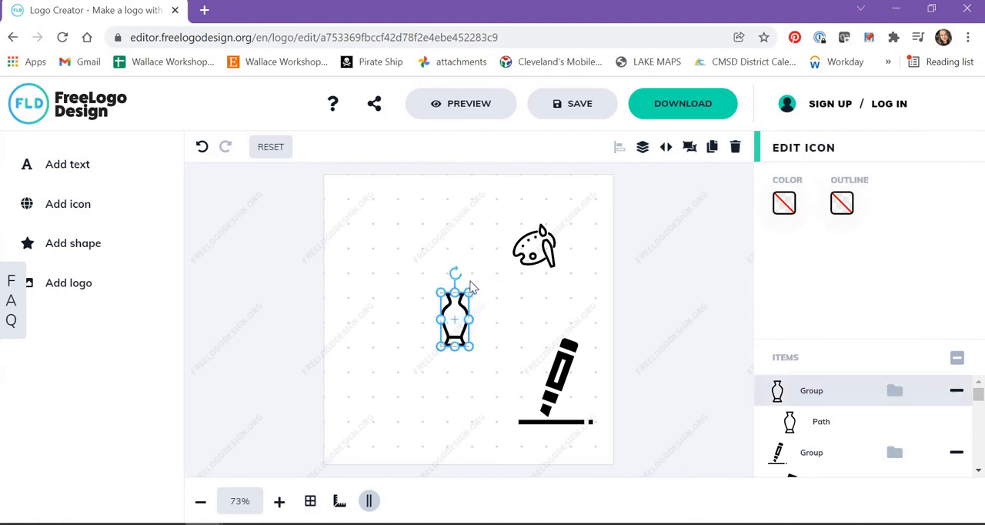
left_click_drag(454, 319, 483, 265)
left_click(562, 385)
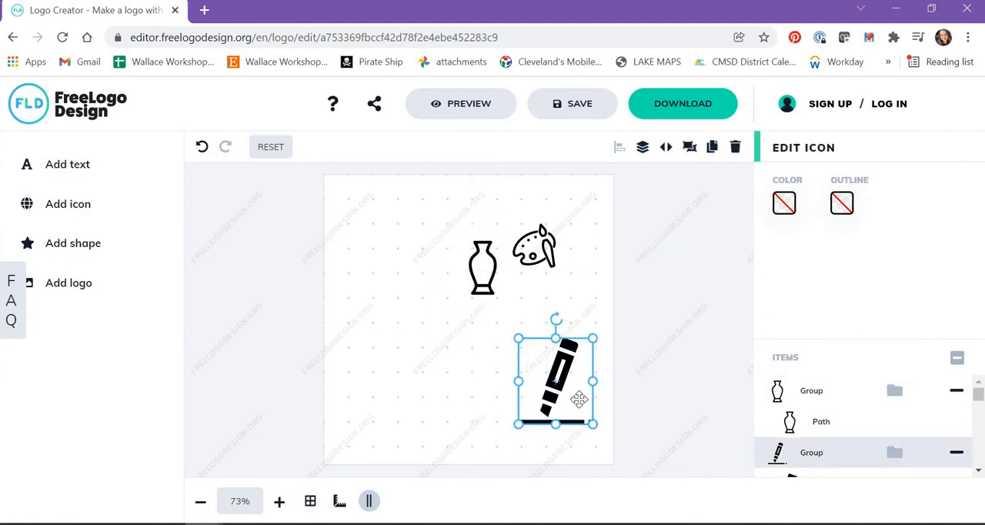
key("Delete")
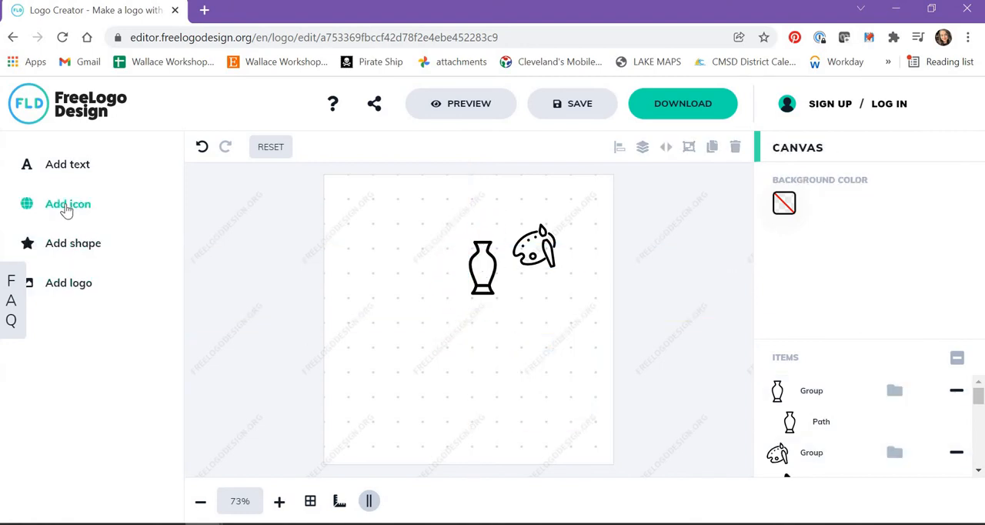
Search the icon library for "pencil"
left_click(66, 208)
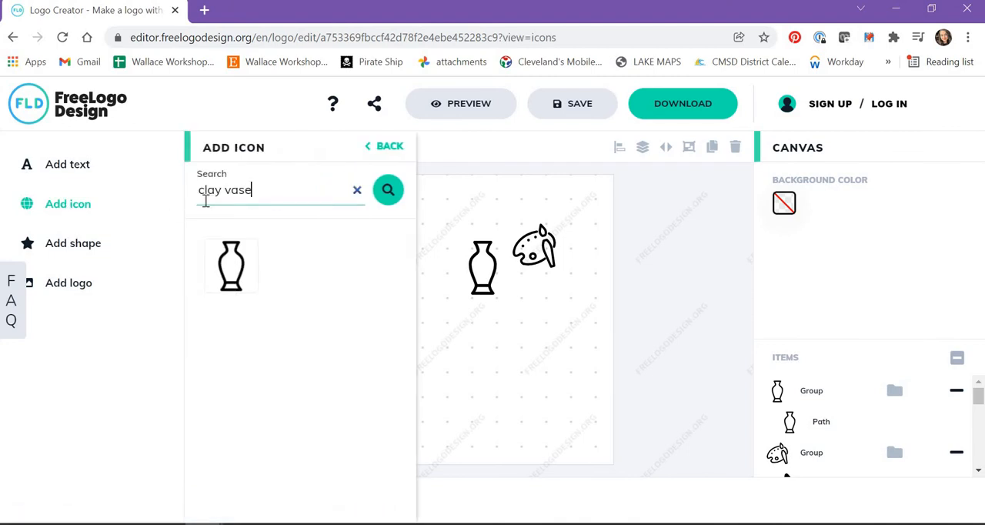
triple_click(205, 200)
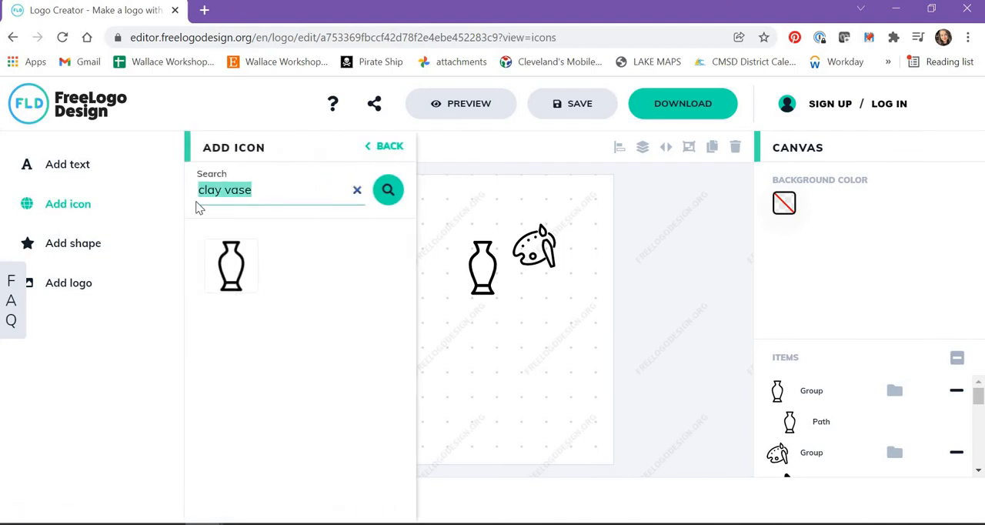
type("pencil")
key("Return")
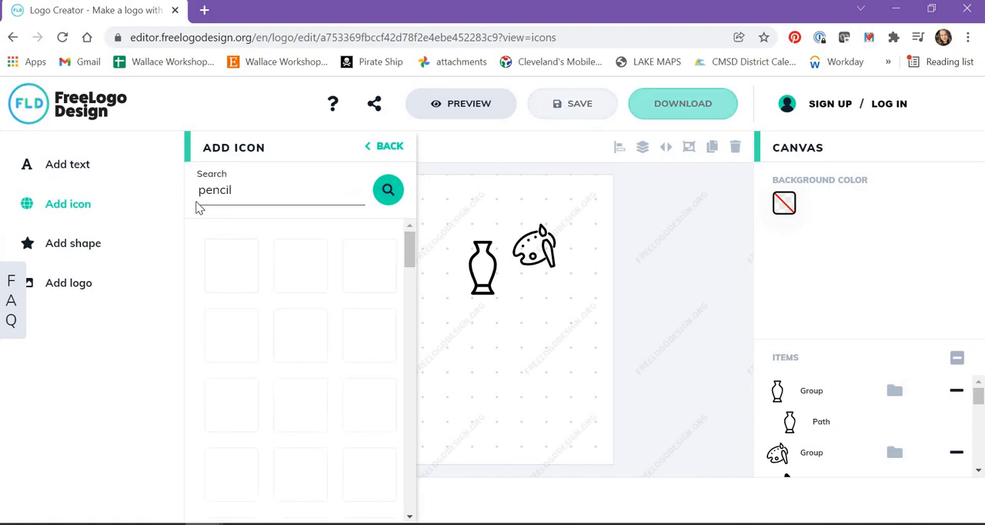
Add the outlined diagonal pencil icon with an eraser end and place it just below the palette
scroll(377, 375, "down", 5)
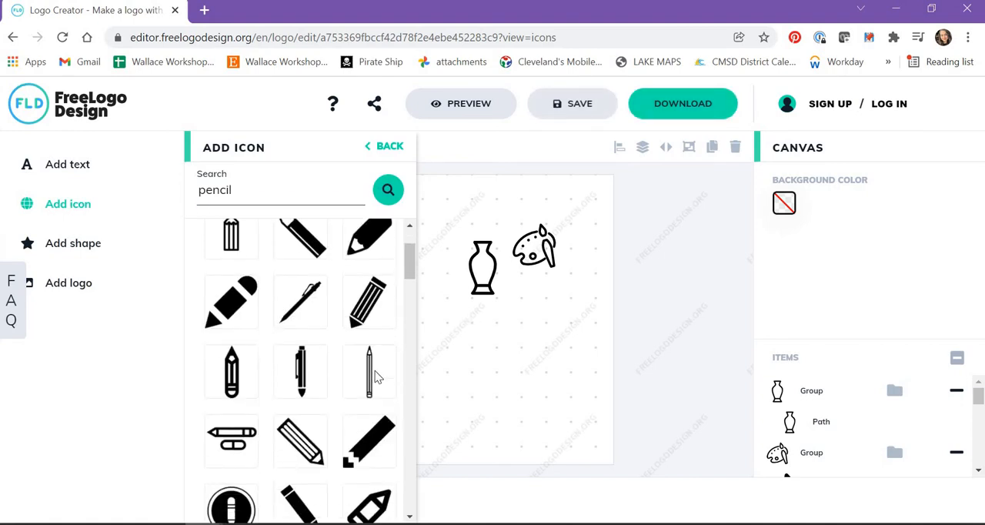
scroll(377, 375, "down", 1)
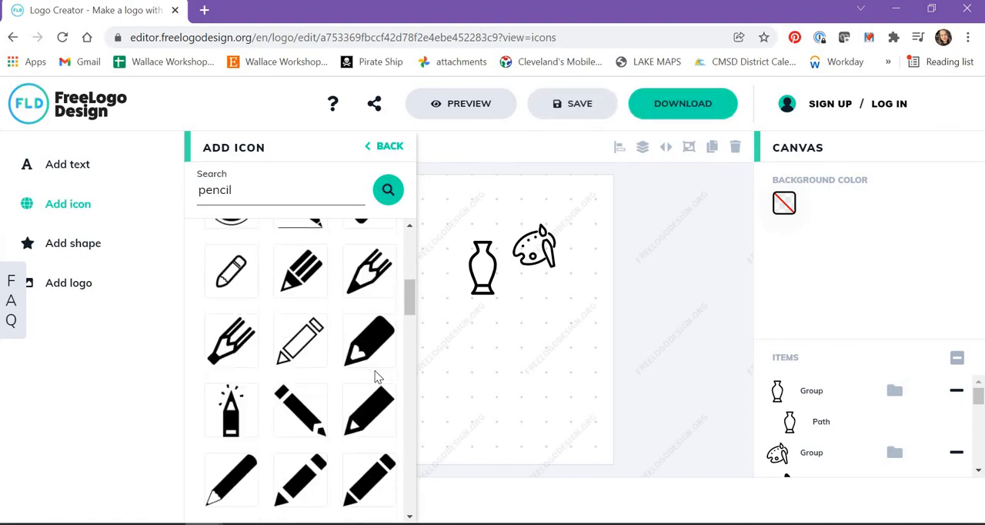
scroll(377, 375, "down", 5)
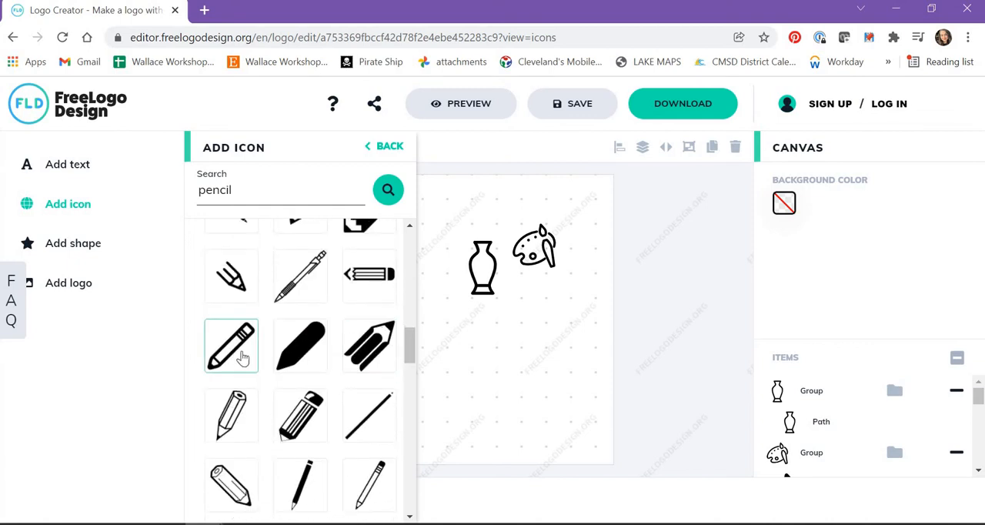
left_click(231, 346)
left_click_drag(555, 358, 549, 306)
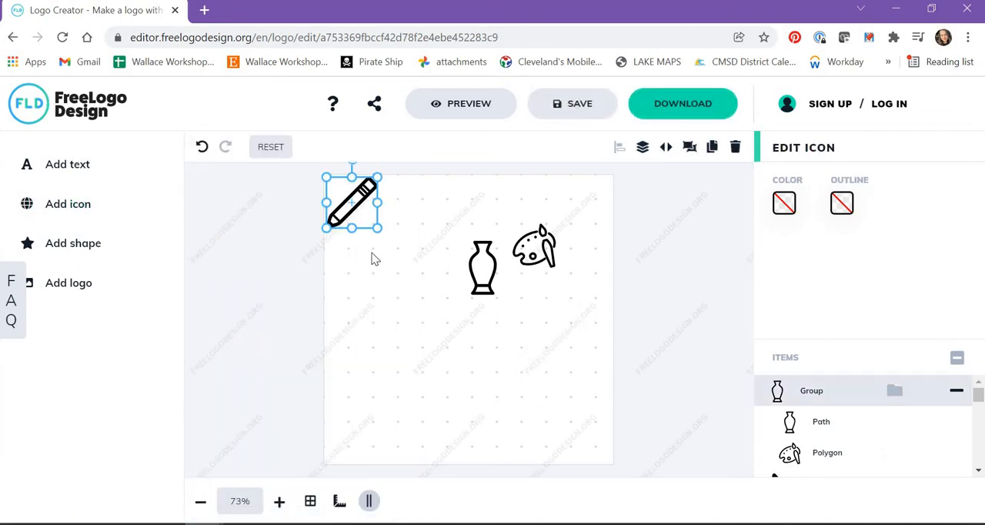
left_click_drag(354, 206, 550, 324)
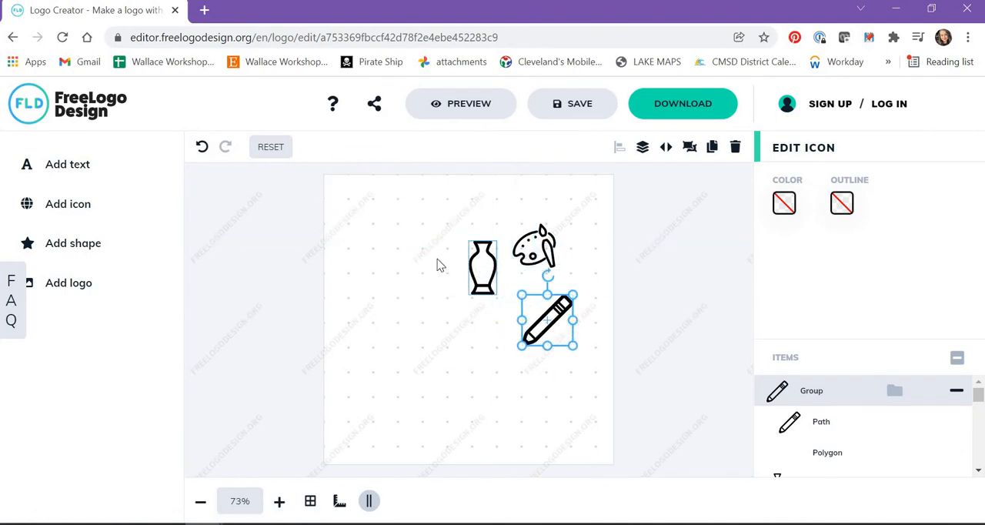
Move the vase toward the left side of the canvas and place the palette to its right at the same height
left_click(484, 264)
left_click(485, 264)
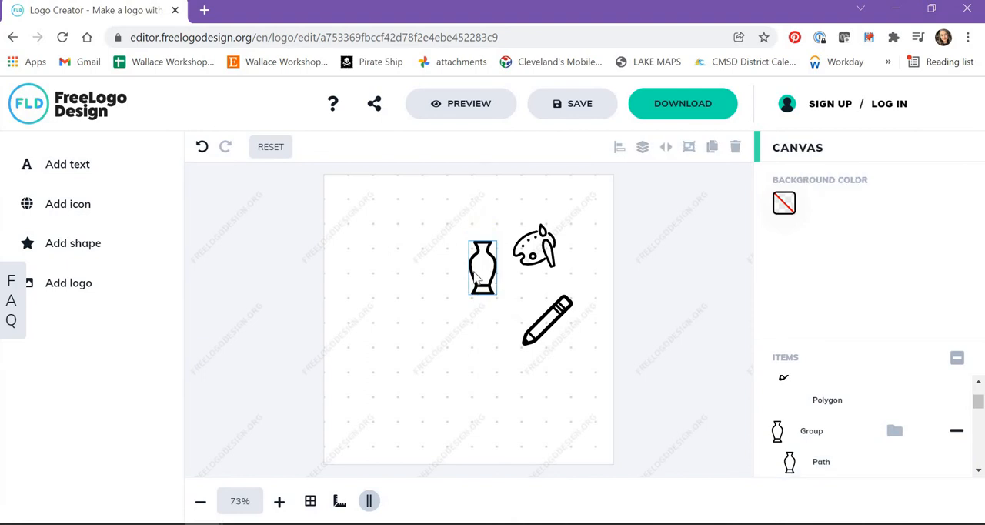
left_click(487, 262)
left_click_drag(489, 262, 403, 244)
left_click(529, 248)
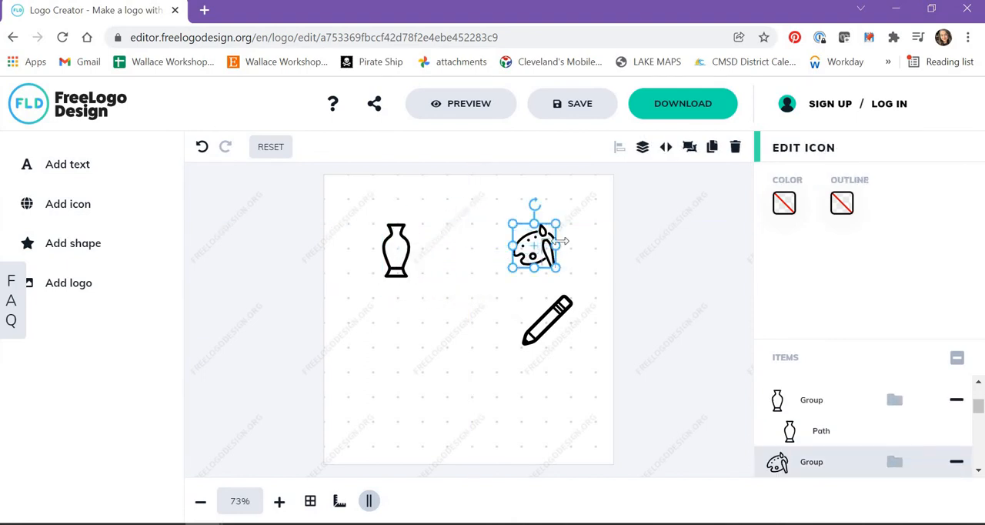
left_click(479, 255)
left_click(533, 248)
left_click_drag(535, 248, 460, 251)
Shrink the pencil slightly and place it to the right of the palette, in line with the other icons
left_click(556, 323)
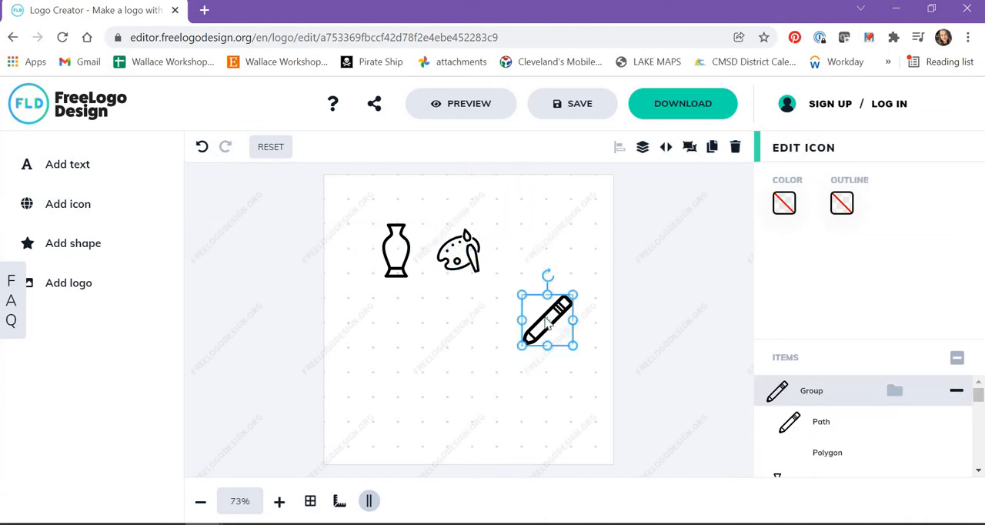
mouse_move(537, 297)
left_mouse_down()
mouse_move(505, 224)
mouse_move(543, 232)
left_mouse_up()
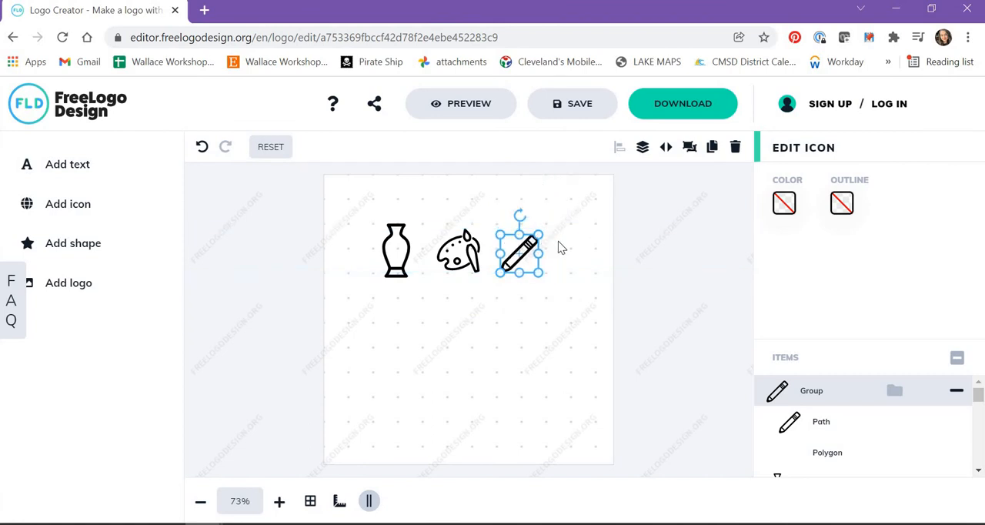
left_click(559, 247)
Recolour the pencil's path solid red, hex E42828
left_click(528, 257)
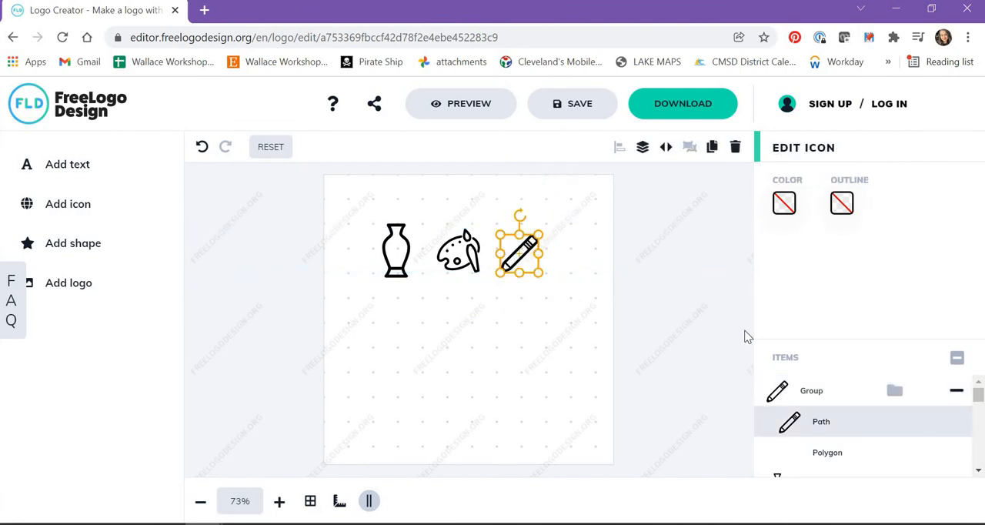
left_click(785, 216)
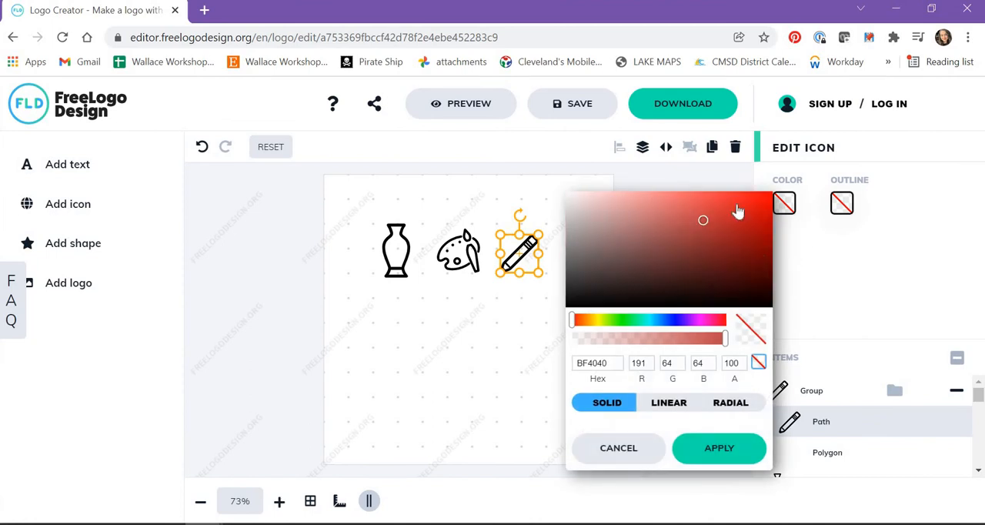
left_click(736, 203)
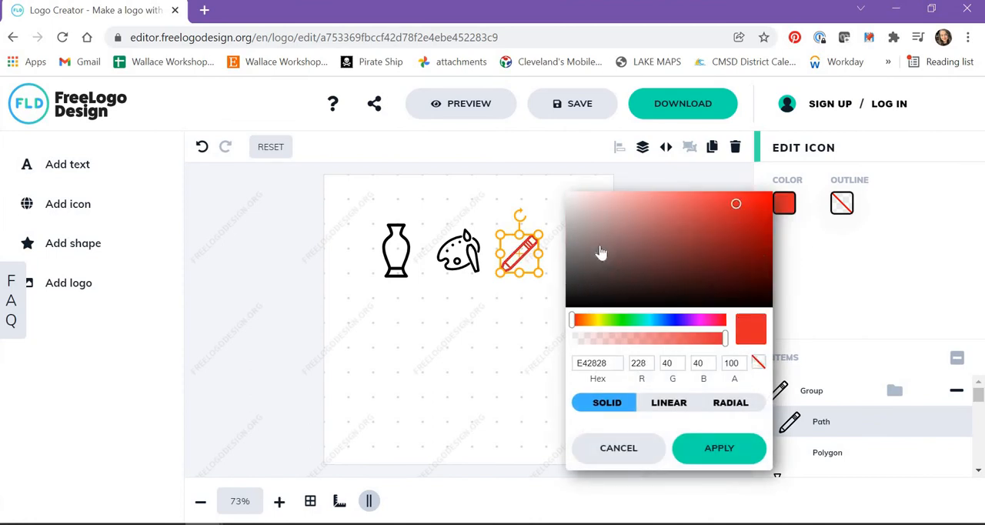
left_click(833, 255)
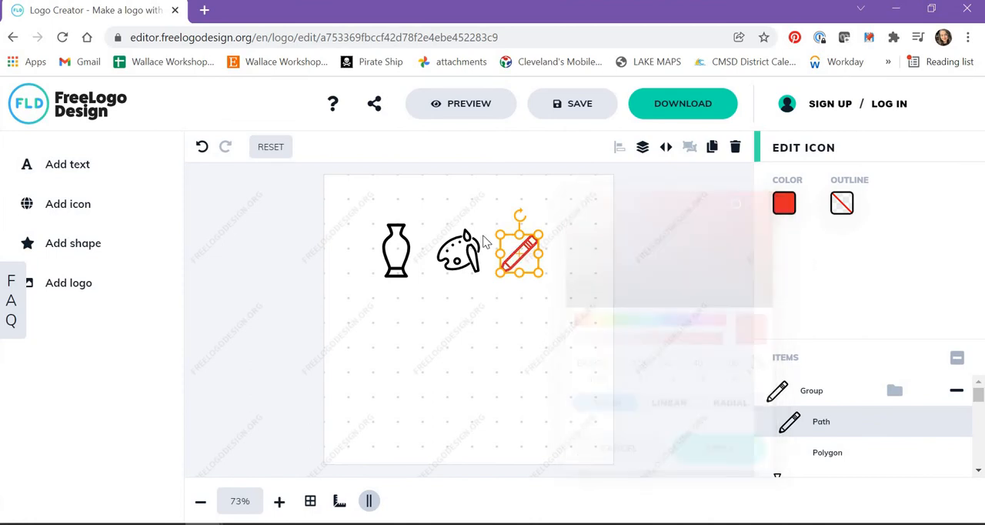
Leave the palette's colour as it is and undo the pencil's red recolouring
left_click(472, 268)
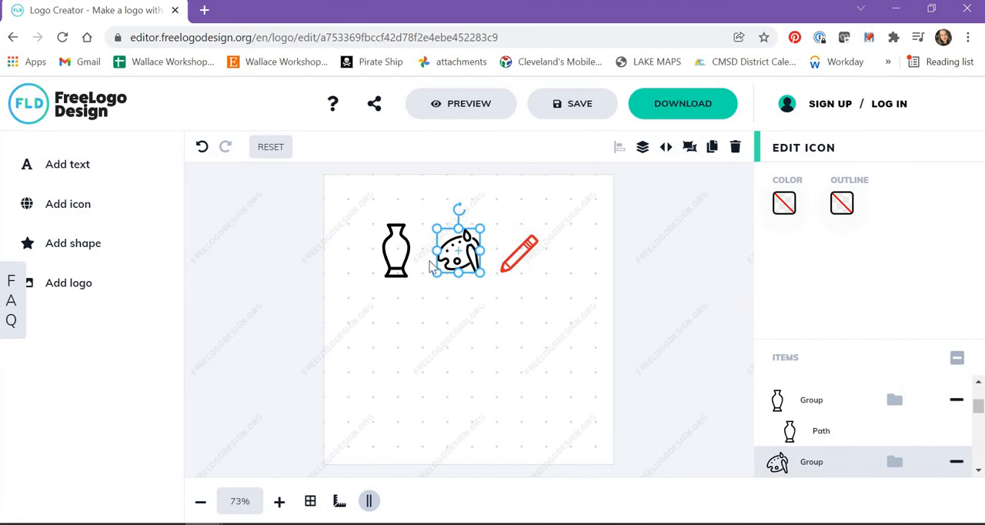
left_click(785, 201)
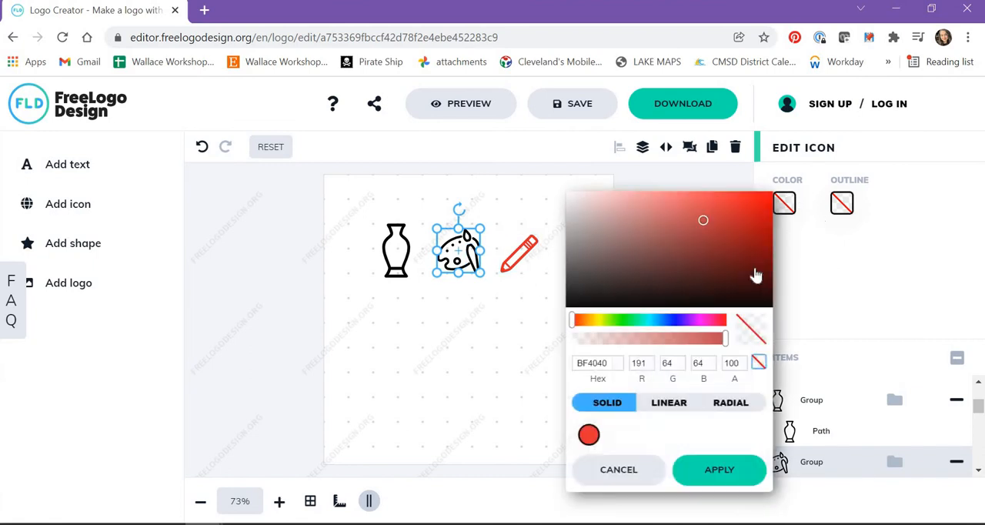
left_click(803, 257)
left_click(202, 148)
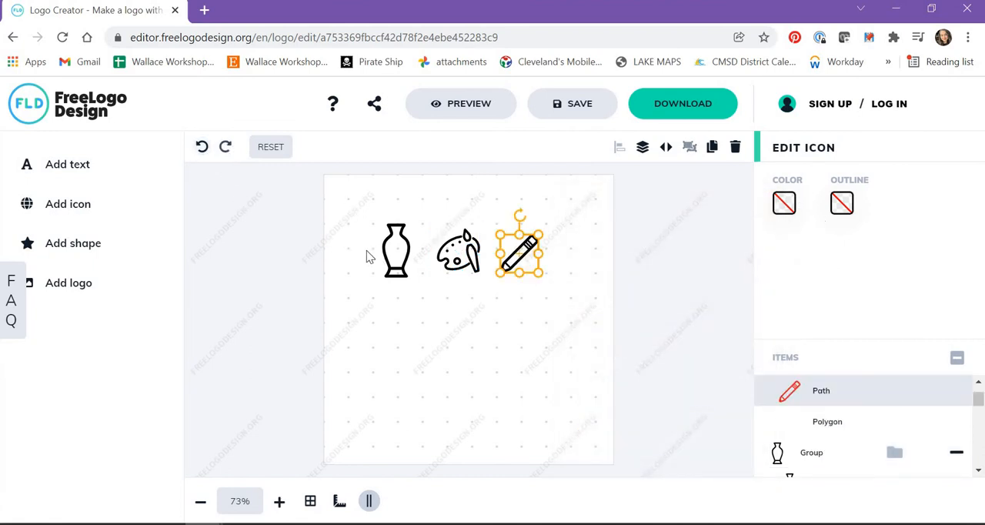
Enlarge the pencil slightly to match the palette's height and shift both the pencil and the palette a little to the right
left_click(554, 281)
left_click(538, 231)
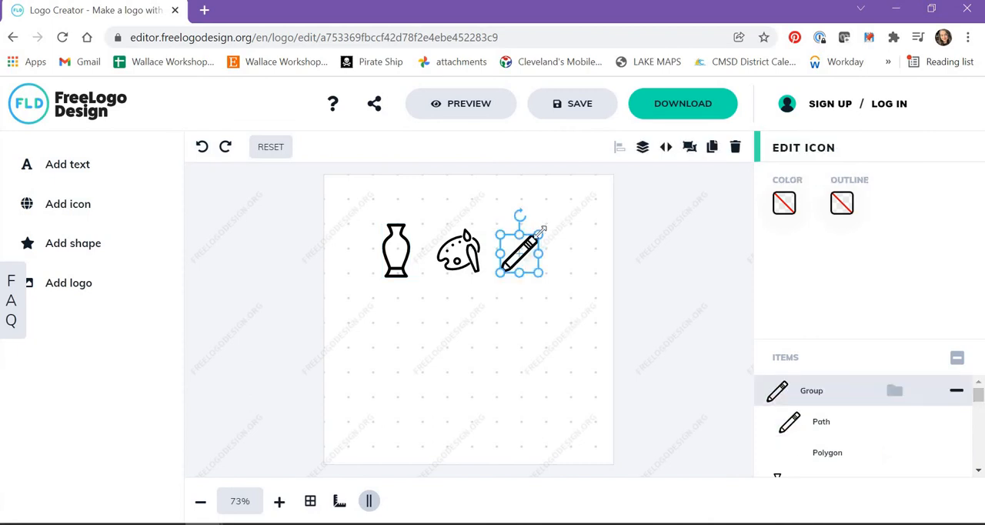
left_click_drag(541, 231, 546, 228)
left_click(585, 257)
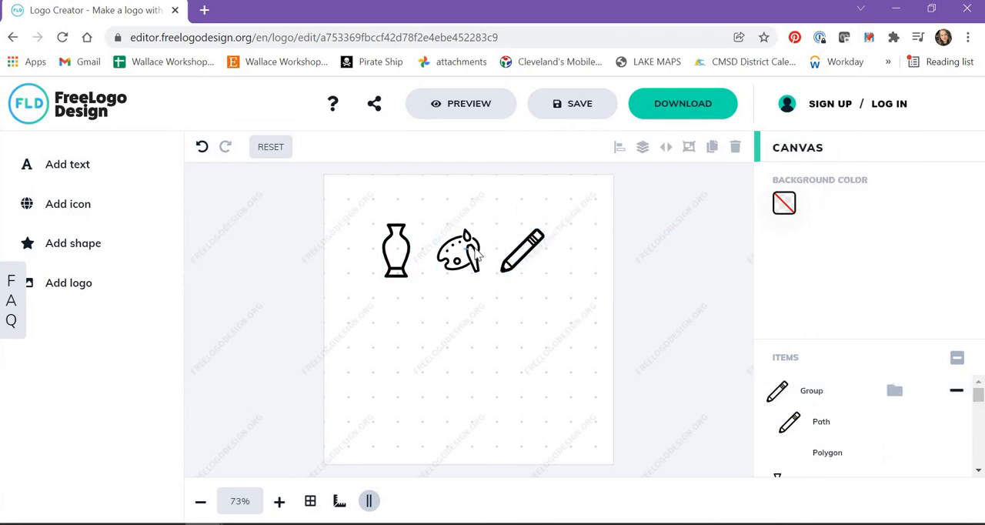
left_click_drag(477, 256, 531, 264)
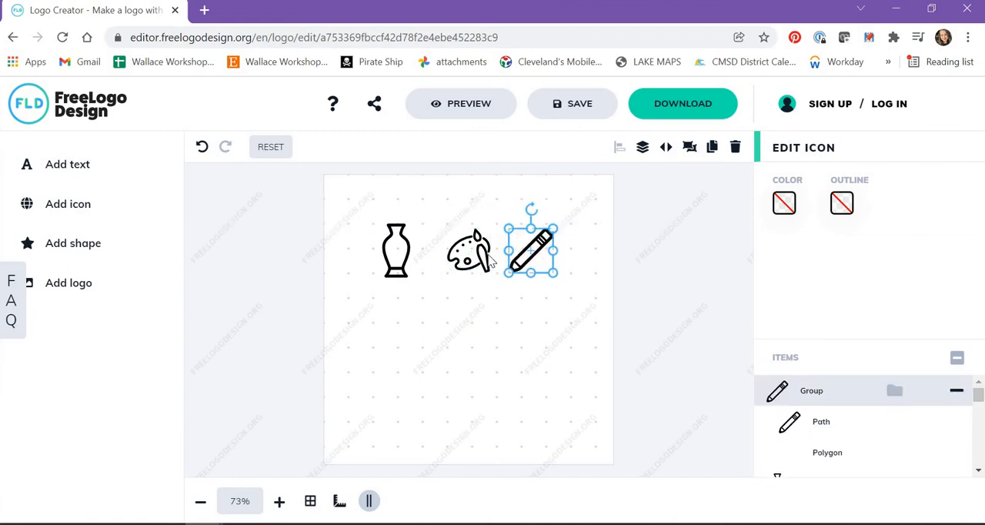
left_click(472, 260)
Align the vase, palette and pencil to each other with the Align middle option
left_click_drag(341, 198, 593, 305)
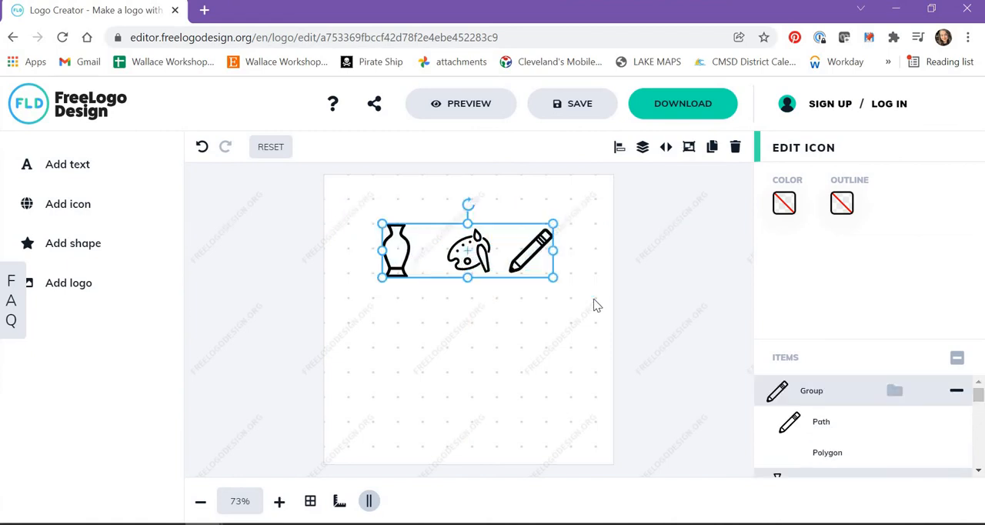
left_click(617, 151)
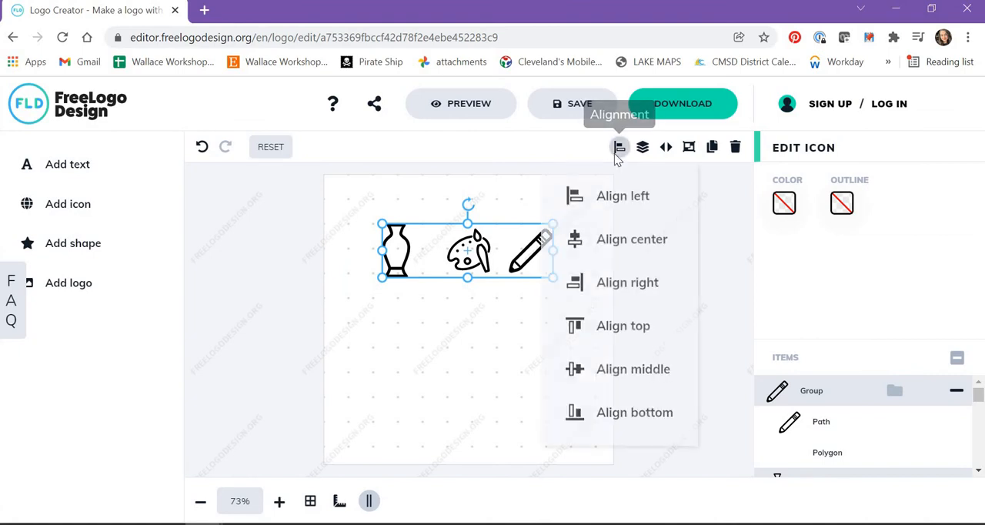
left_click(616, 380)
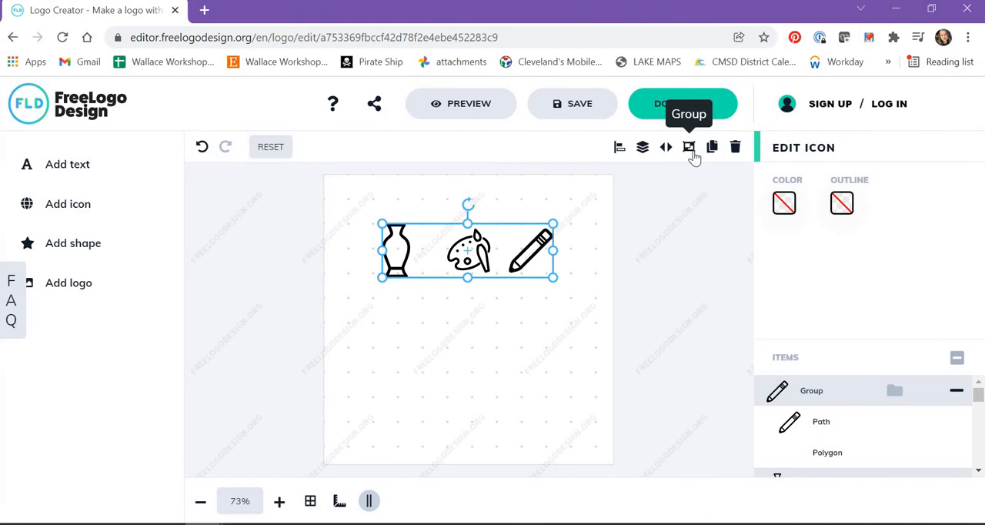
left_click(563, 303)
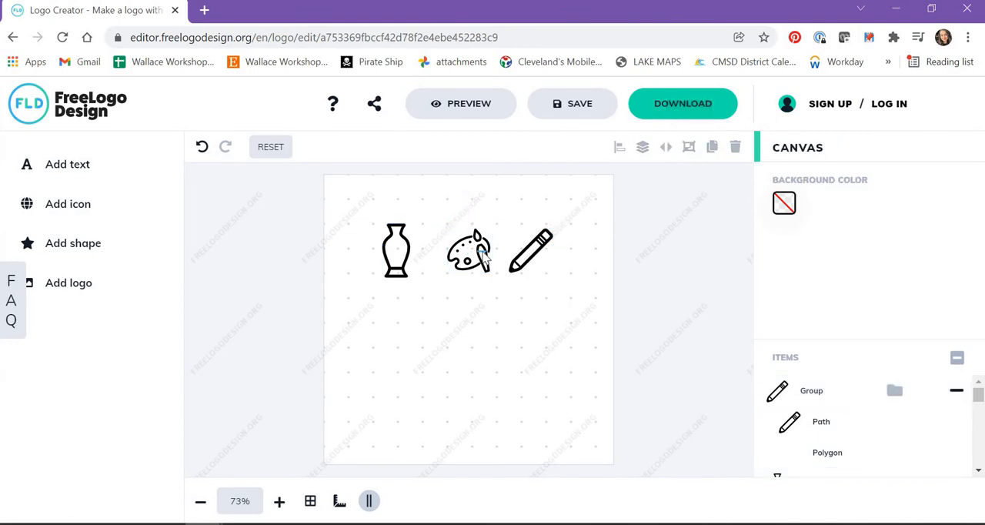
Move the pencil and the vase slightly to the right to even out the spacing between the three icons
left_click_drag(484, 259, 544, 265)
left_click(580, 316)
left_click_drag(581, 315, 396, 220)
left_click(400, 248)
left_click(410, 251)
left_click(364, 222)
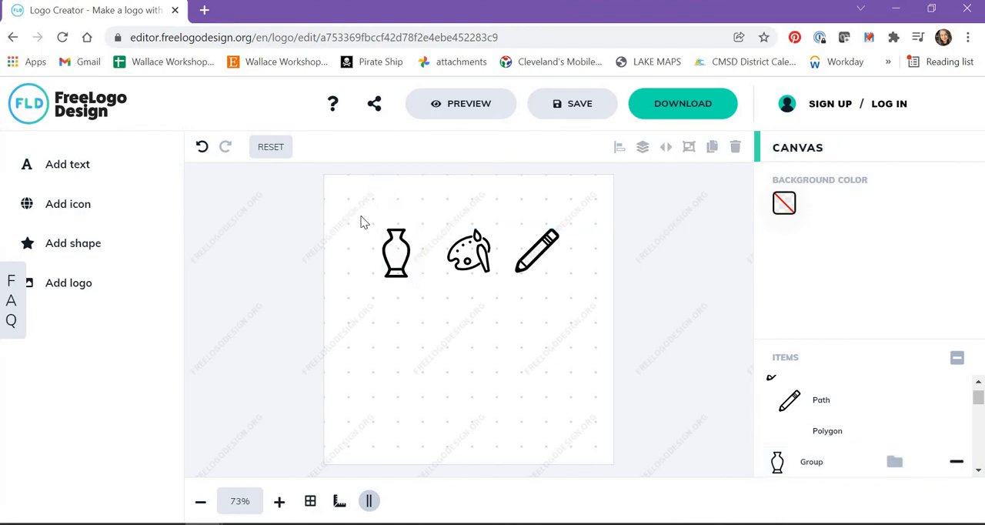
left_click_drag(411, 258, 418, 258)
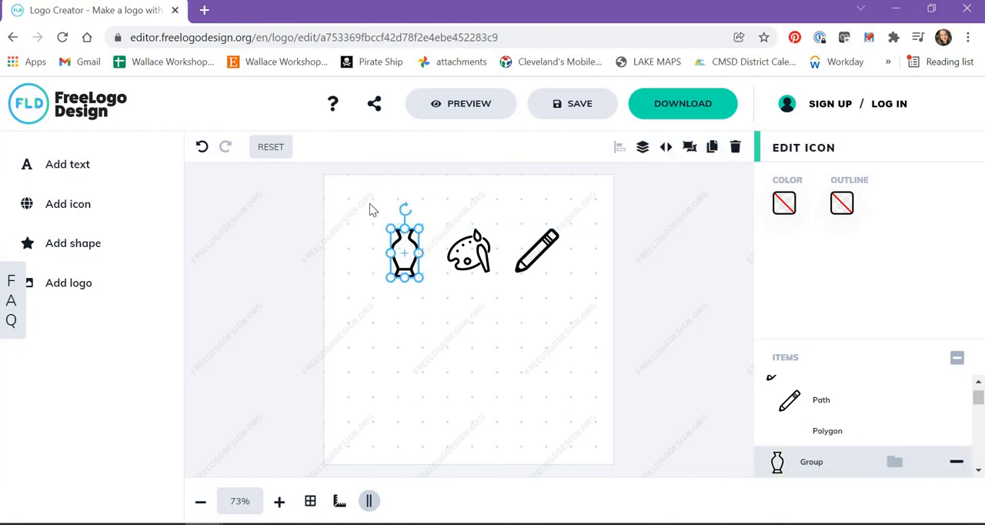
Group the vase, palette and pencil and move the group slightly up, centred horizontally on the canvas
left_click_drag(365, 203, 651, 177)
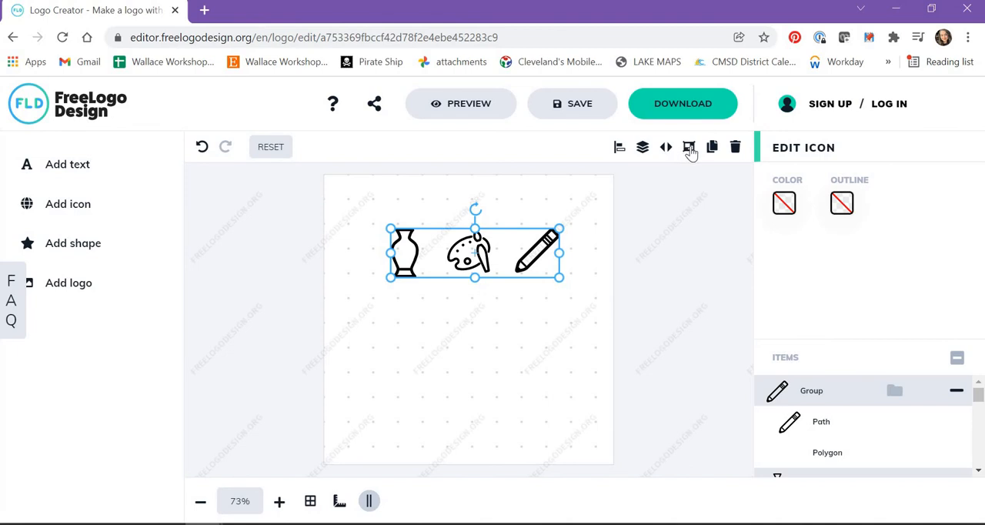
left_click(691, 153)
mouse_move(457, 275)
left_mouse_down()
mouse_move(408, 319)
mouse_move(454, 258)
left_mouse_up()
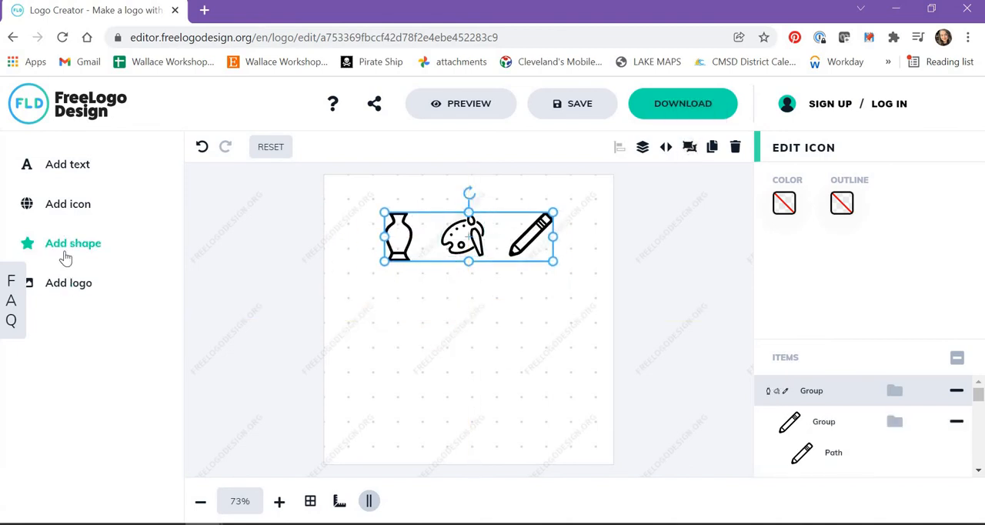
Add the octagon shape, stretch it to nearly the canvas width and reduce its height so it sits below the icons
left_click(66, 259)
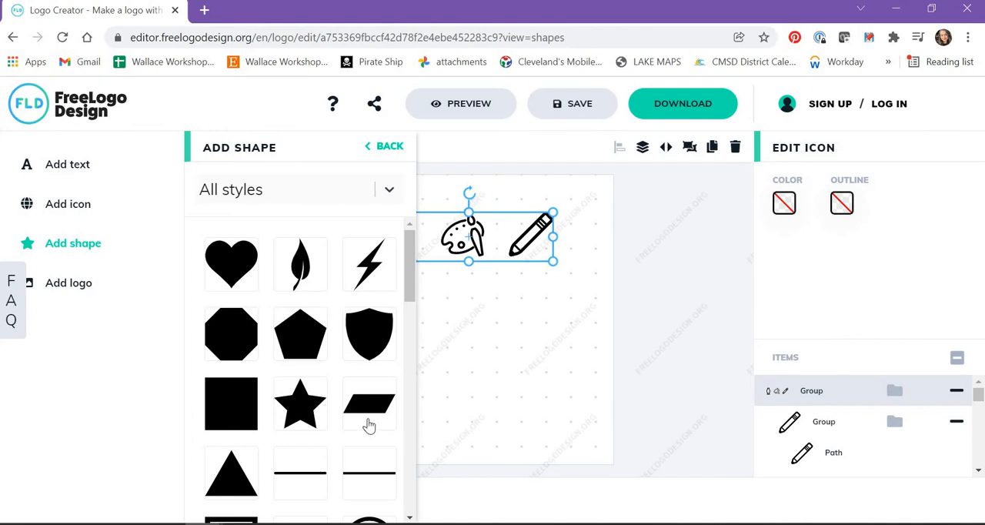
scroll(249, 301, "down", 2)
left_click(231, 231)
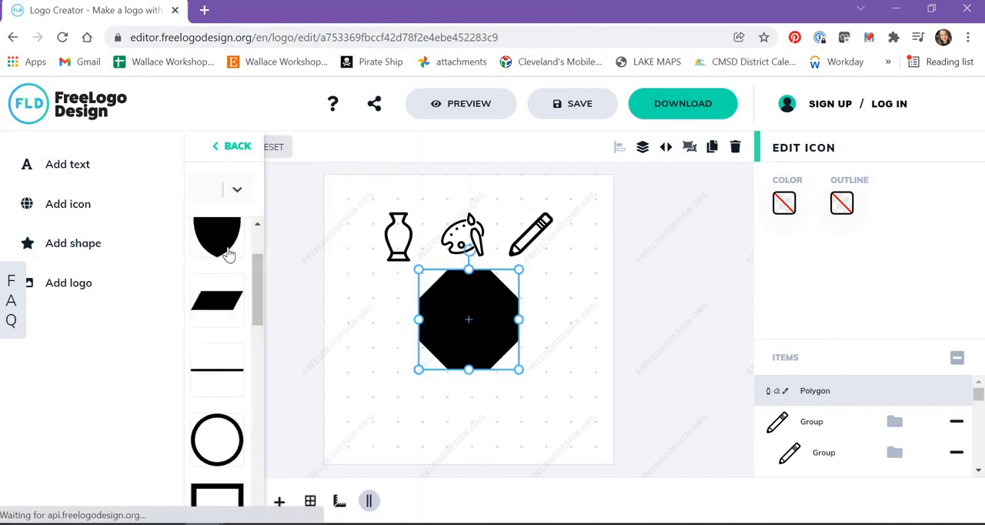
left_click_drag(418, 320, 336, 320)
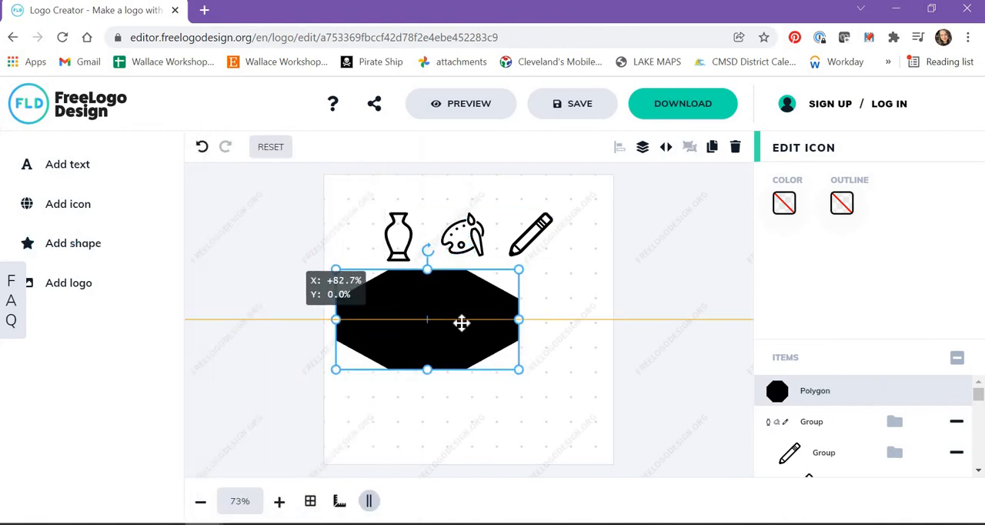
left_click_drag(518, 318, 599, 320)
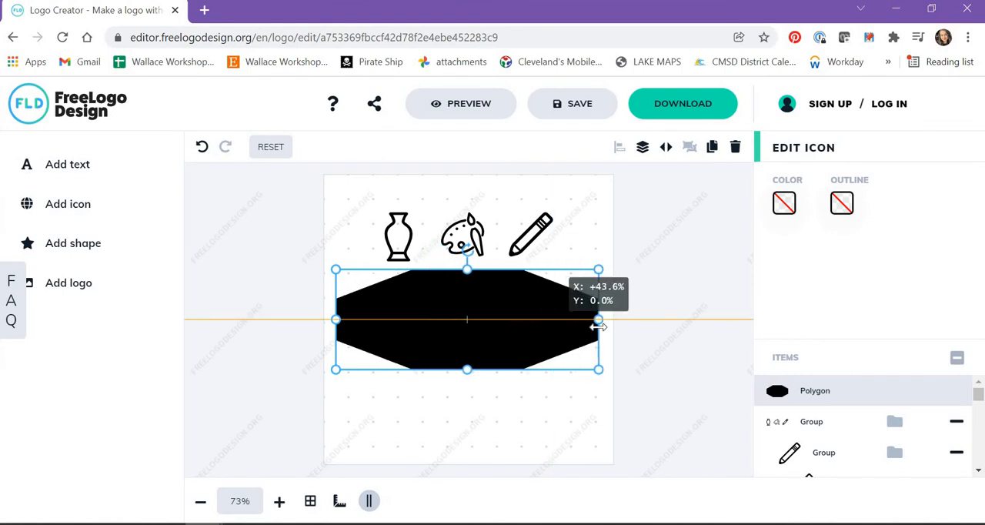
left_click_drag(467, 269, 485, 283)
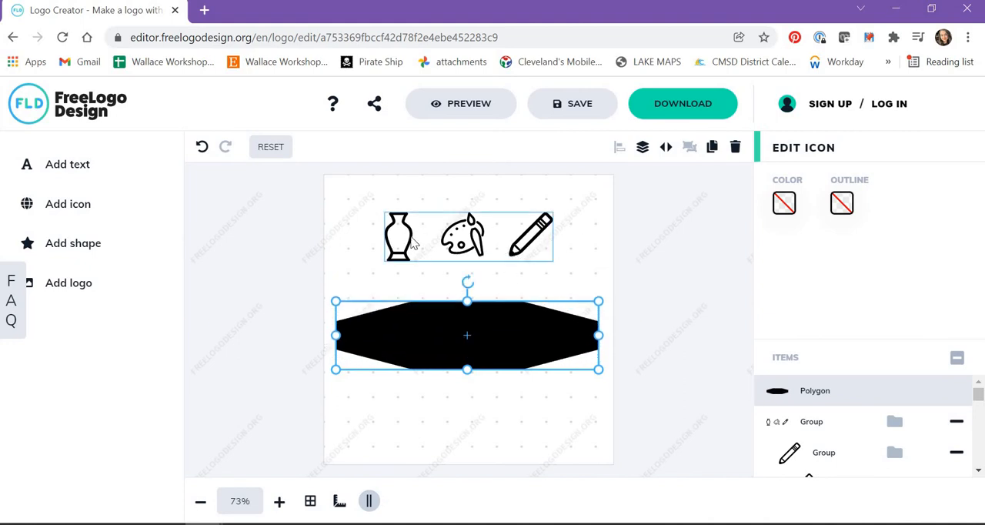
Recolour the grouped vase, palette and pencil icons solid white
left_click_drag(342, 183, 594, 291)
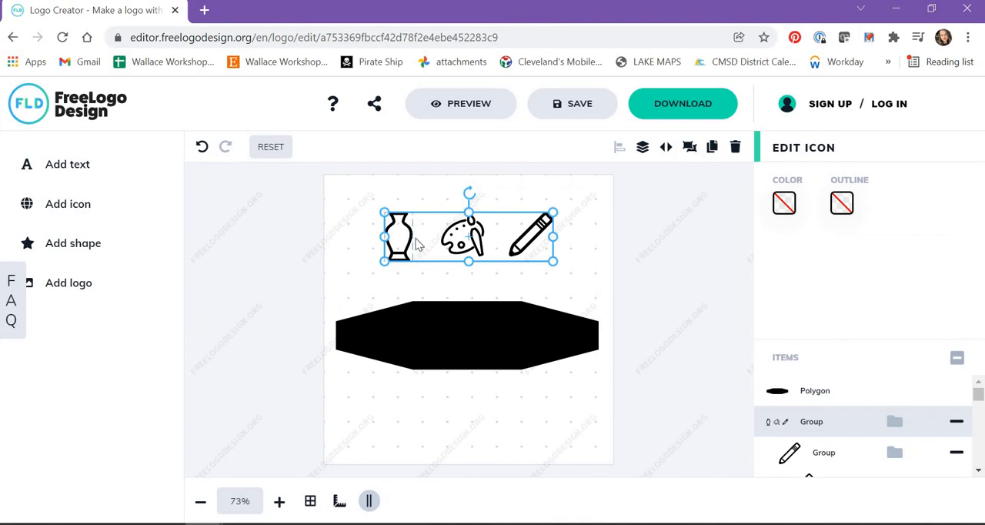
left_click(785, 204)
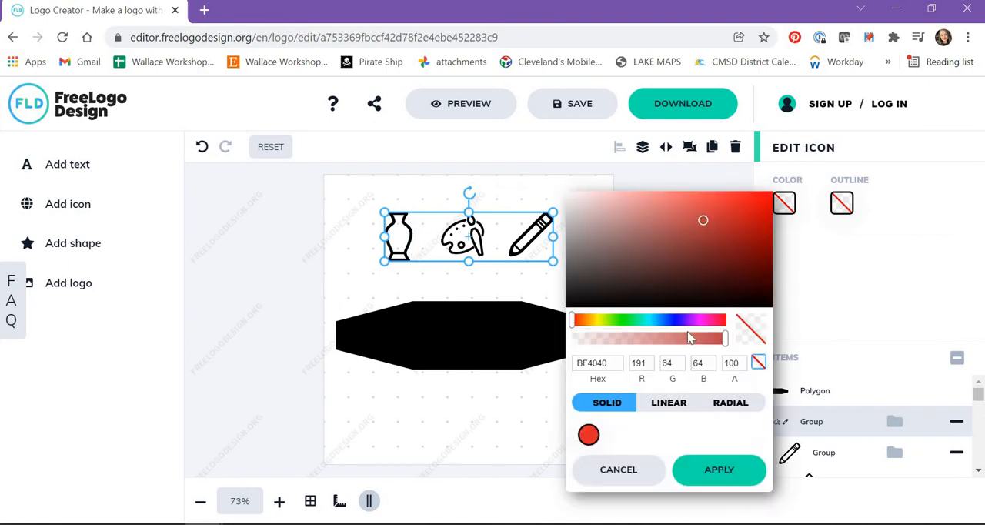
left_click_drag(706, 226, 539, 188)
left_click(714, 471)
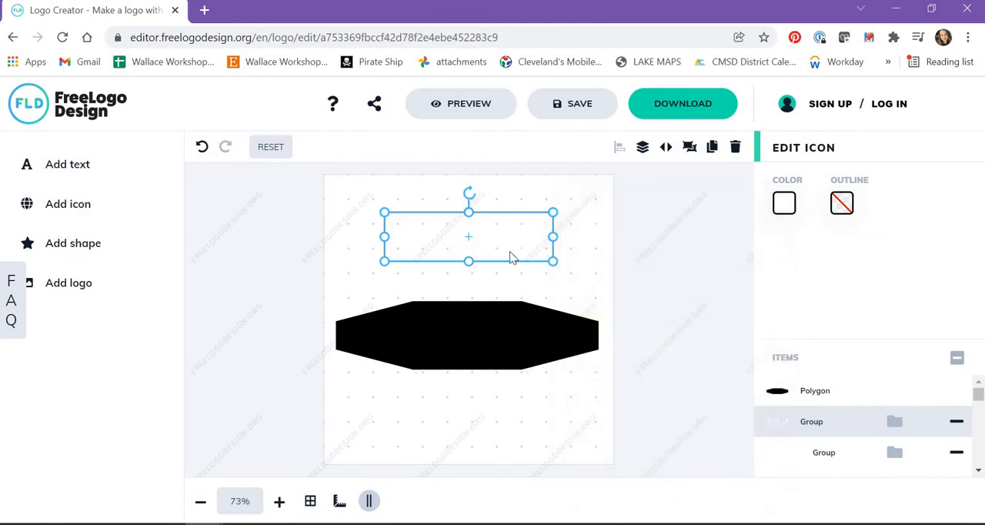
Shift the white icon group slightly down, keep it grouped and bring it to the front of the octagon
left_click(691, 150)
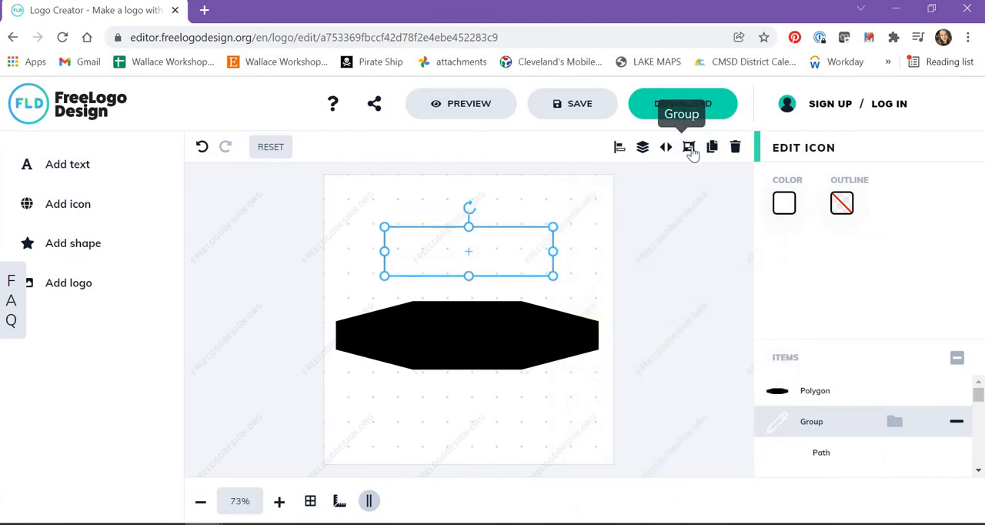
left_click(691, 152)
left_click(643, 151)
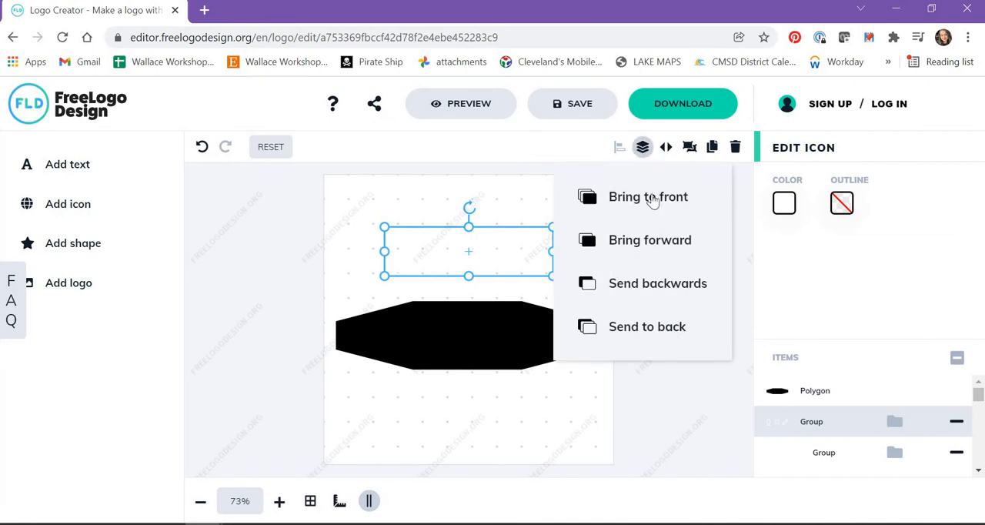
left_click(653, 201)
Extend the octagon's upper edge to the canvas's top so the shape lies behind the white icons
left_click(469, 338)
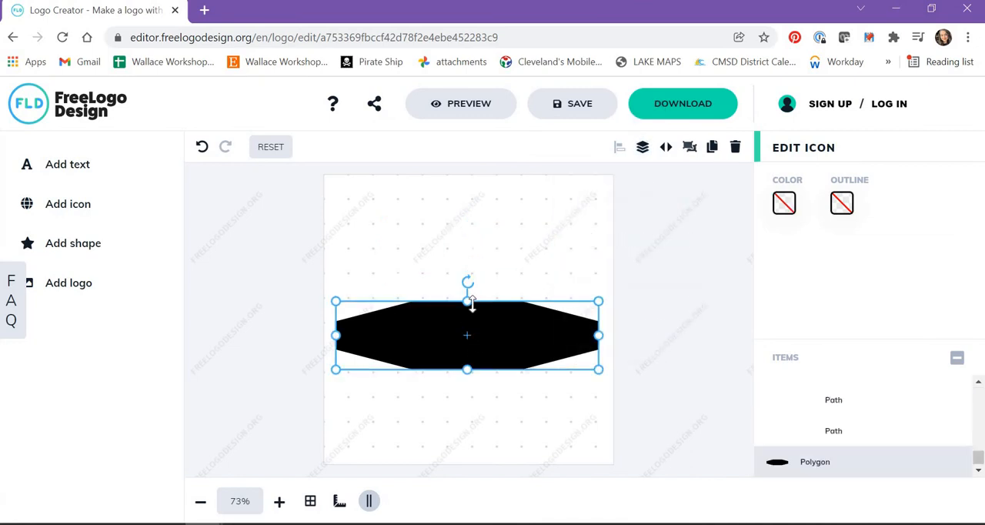
left_click_drag(468, 300, 487, 181)
left_click(542, 402)
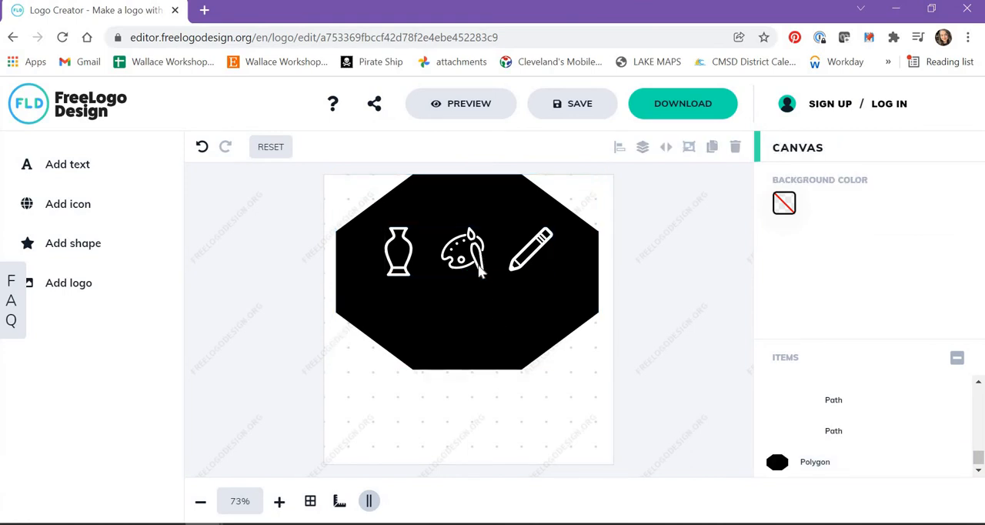
Move the octagon and the icons together down to the vertical centre of the canvas
key("ctrl+a")
left_click_drag(481, 344, 482, 380)
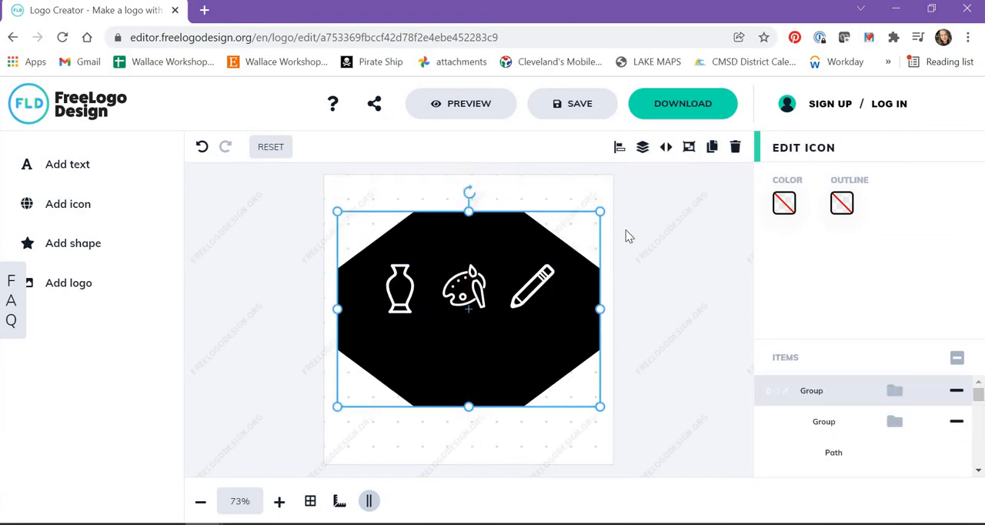
left_click(626, 235)
left_click(477, 300)
mouse_move(479, 296)
left_mouse_down()
mouse_move(479, 281)
mouse_move(480, 294)
left_mouse_up()
left_click(623, 288)
left_click(531, 289)
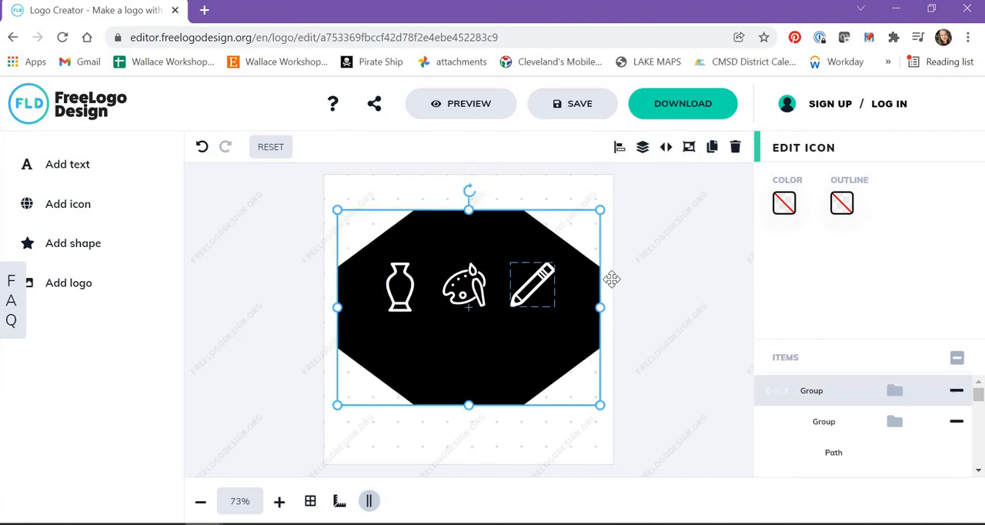
left_click(611, 279)
left_click_drag(287, 255, 462, 304)
left_click(650, 297)
mouse_move(528, 283)
left_mouse_down()
mouse_move(528, 268)
mouse_move(538, 307)
mouse_move(528, 285)
mouse_move(557, 304)
mouse_move(544, 287)
left_mouse_up()
left_click(692, 326)
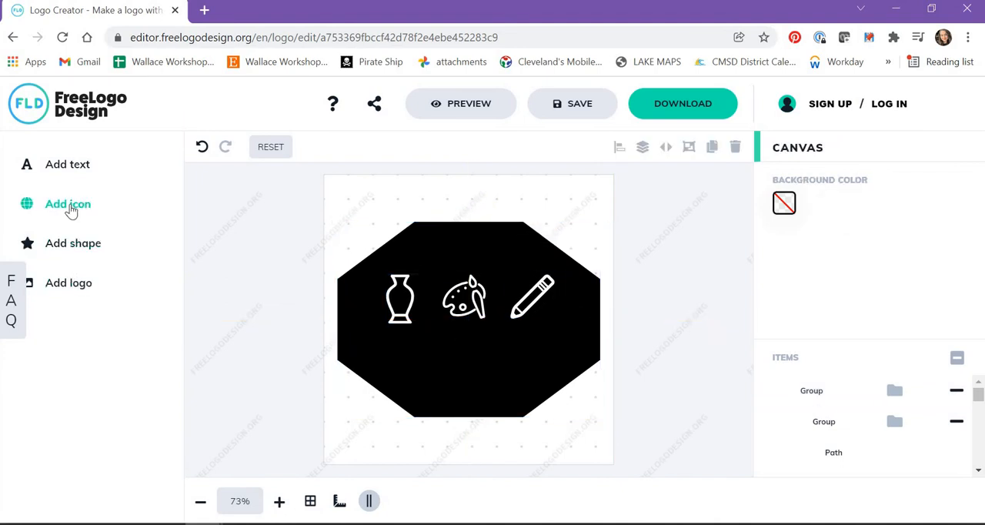
Add a text object below the icons inside the octagon, reading "East High Art Club"
left_click(80, 167)
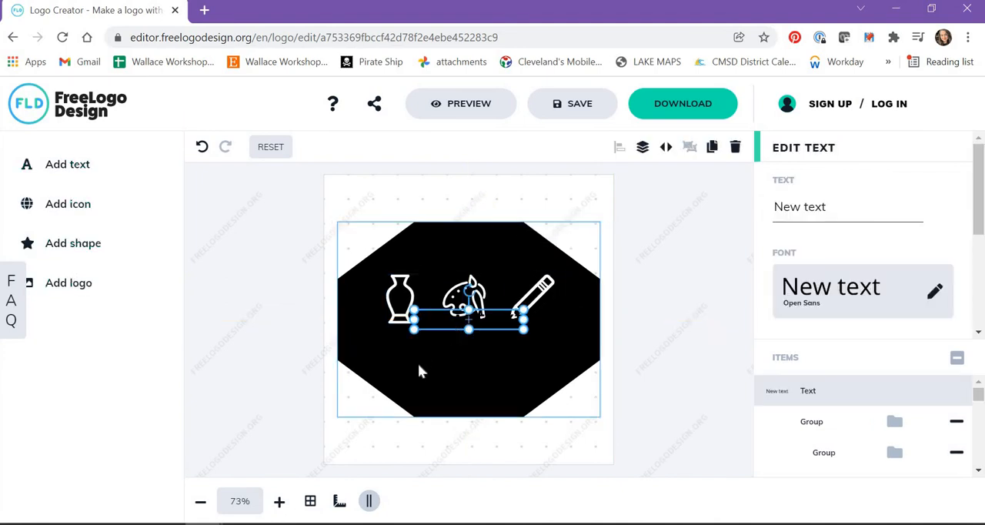
left_click_drag(464, 323, 454, 362)
double_click(456, 357)
type("sdsdfasdf")
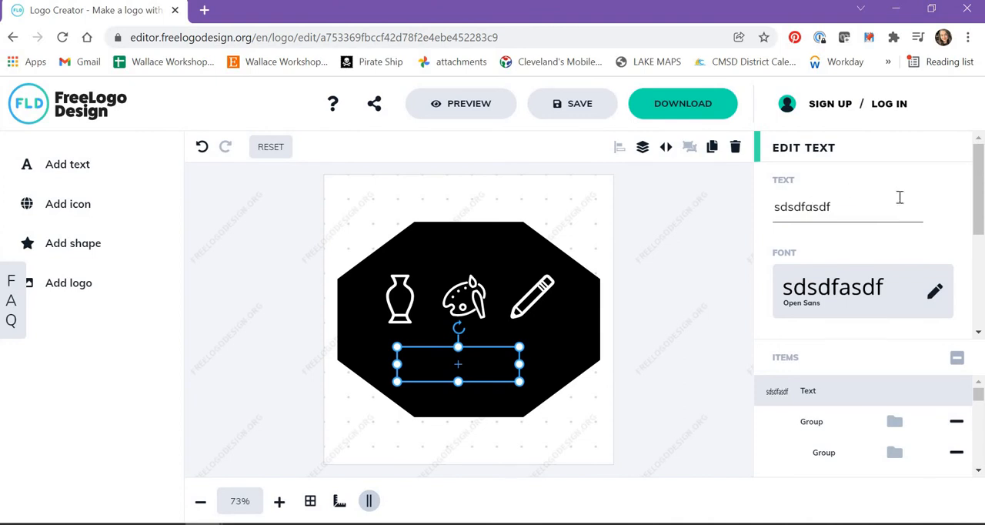
left_click_drag(787, 209, 859, 211)
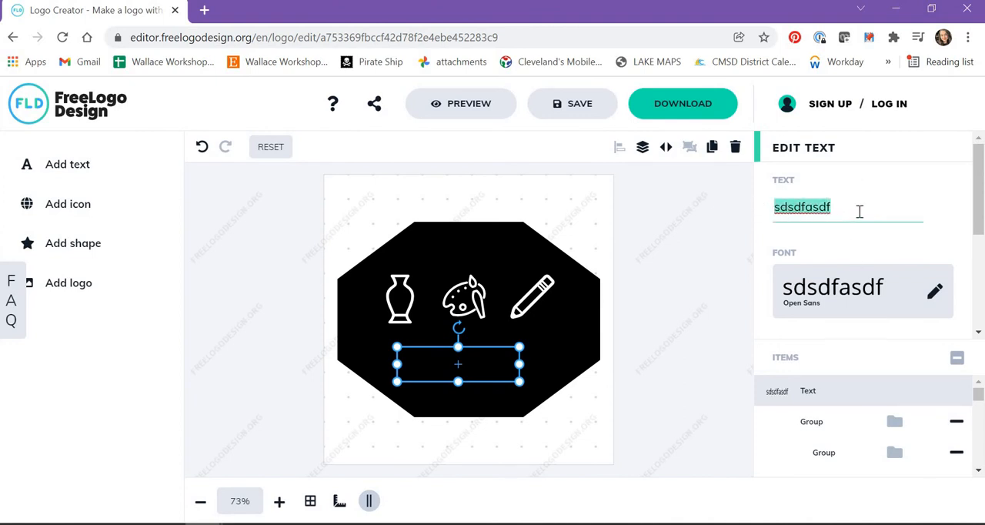
type("E")
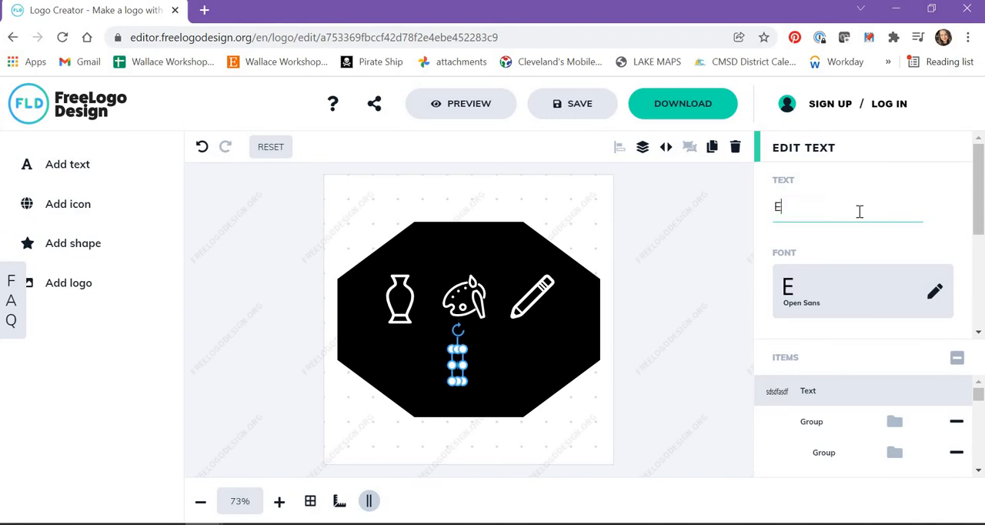
type("ast High Art Club")
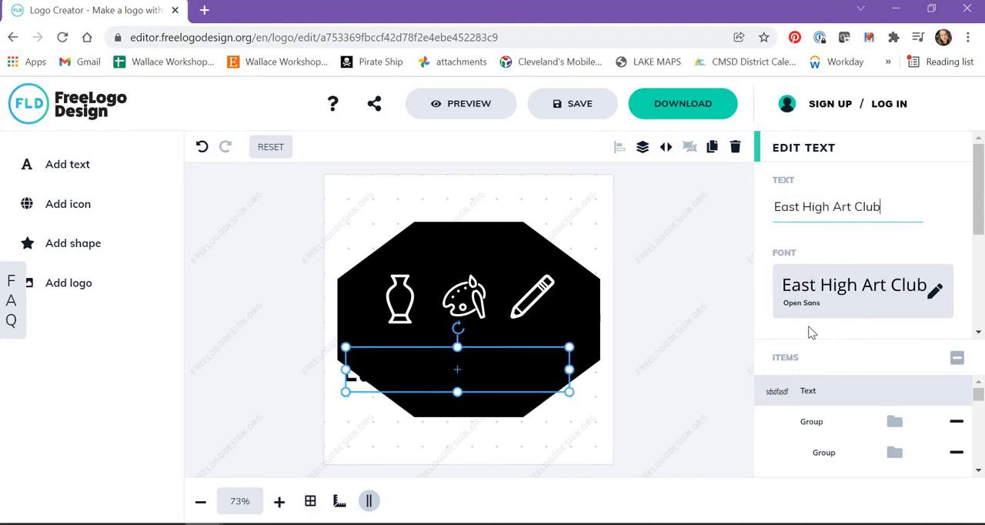
Set the text's font to Flavors from the Poster style category
left_click(812, 306)
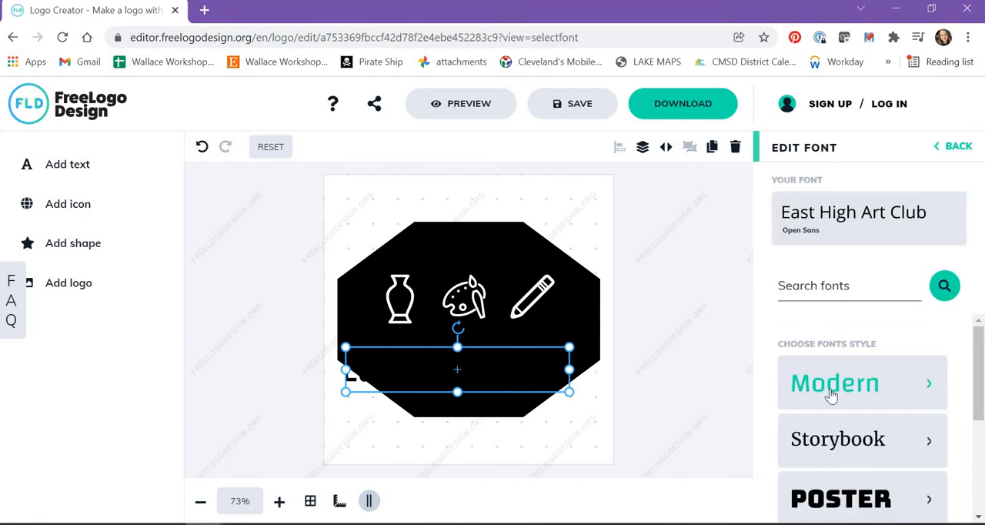
scroll(831, 395, "down", 5)
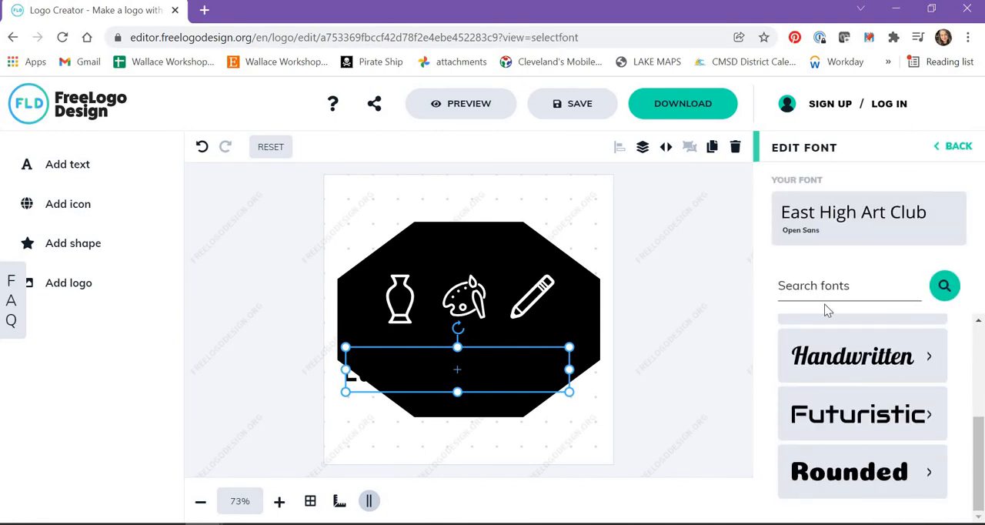
scroll(831, 315, "up", 5)
scroll(891, 410, "down", 5)
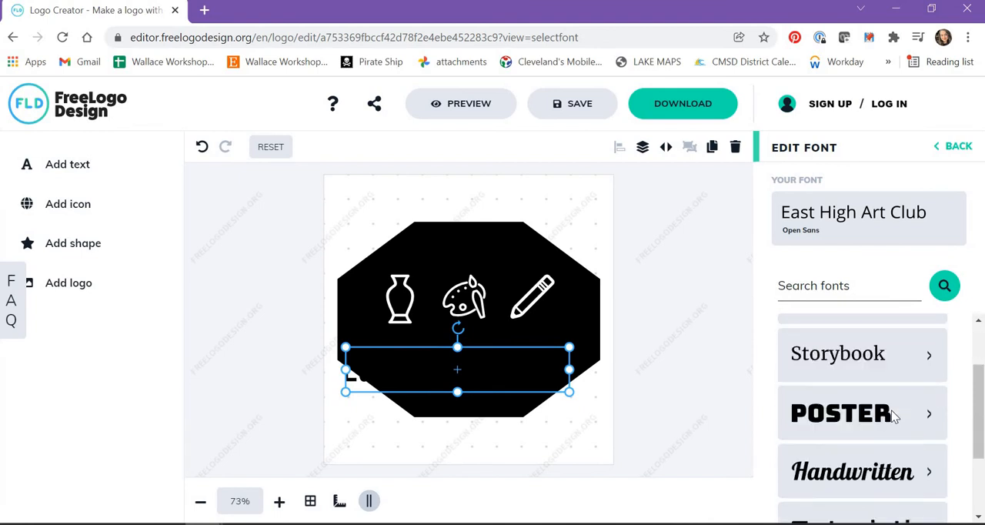
scroll(892, 416, "up", 2)
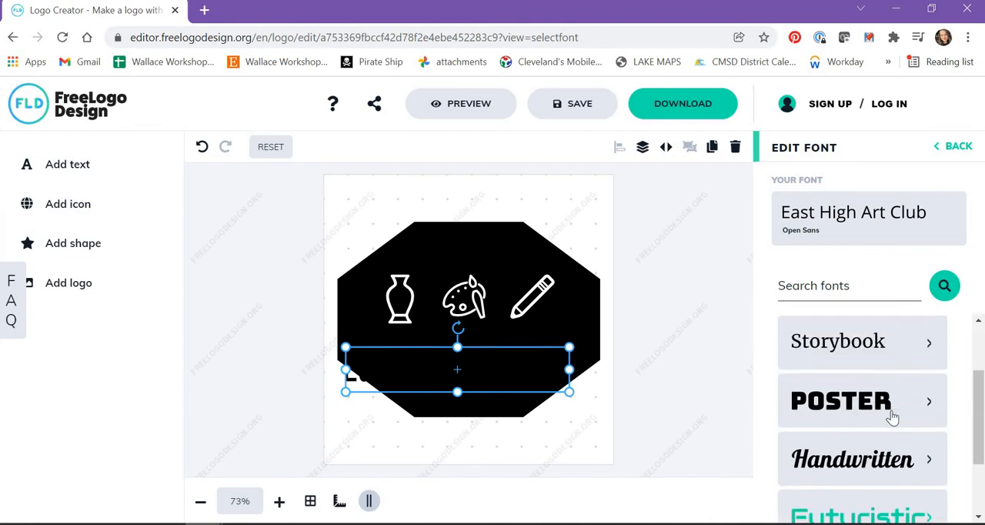
left_click(892, 412)
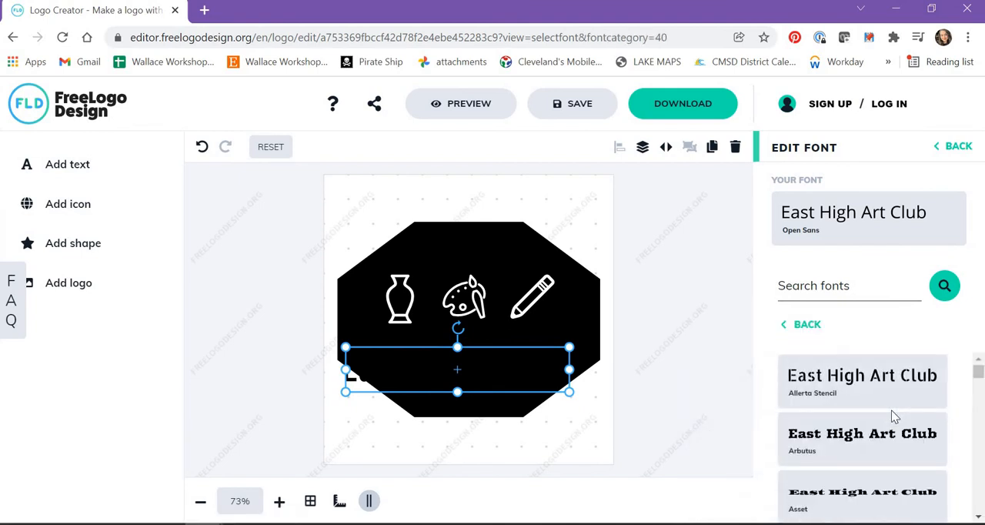
left_click_drag(978, 372, 980, 414)
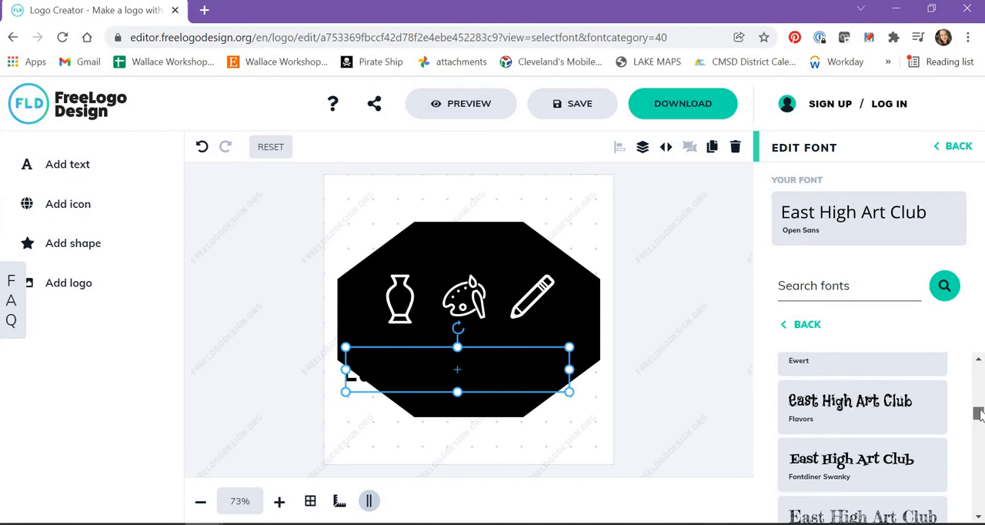
left_click(874, 410)
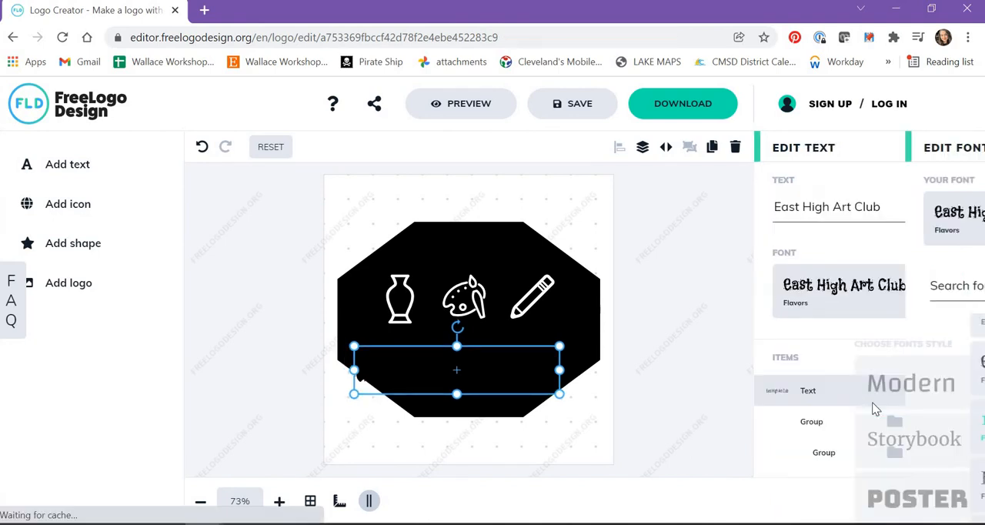
left_click(935, 293)
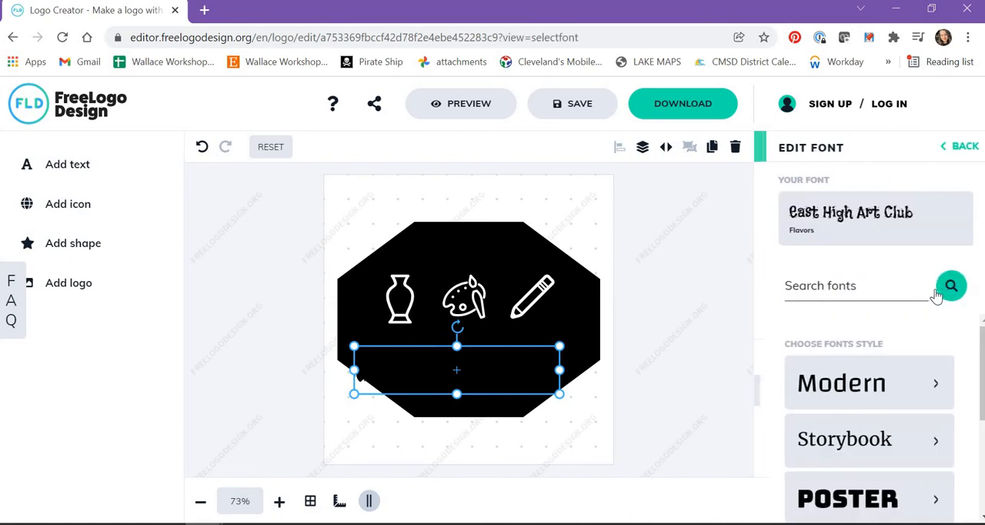
left_click(962, 152)
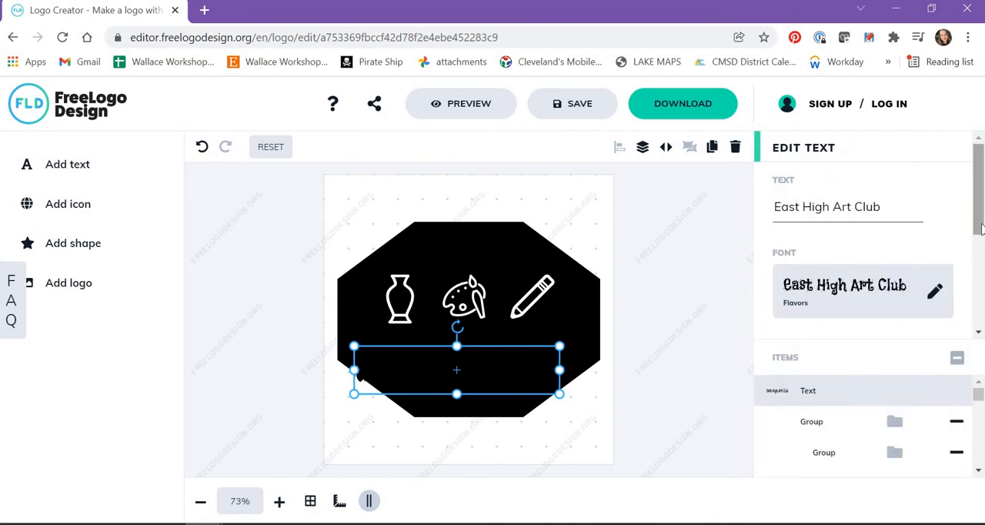
Recolour the East High Art Club text to white (FFFFFF) and move it up to sit centred beneath the icons
scroll(979, 241, "down", 1)
scroll(979, 240, "down", 1)
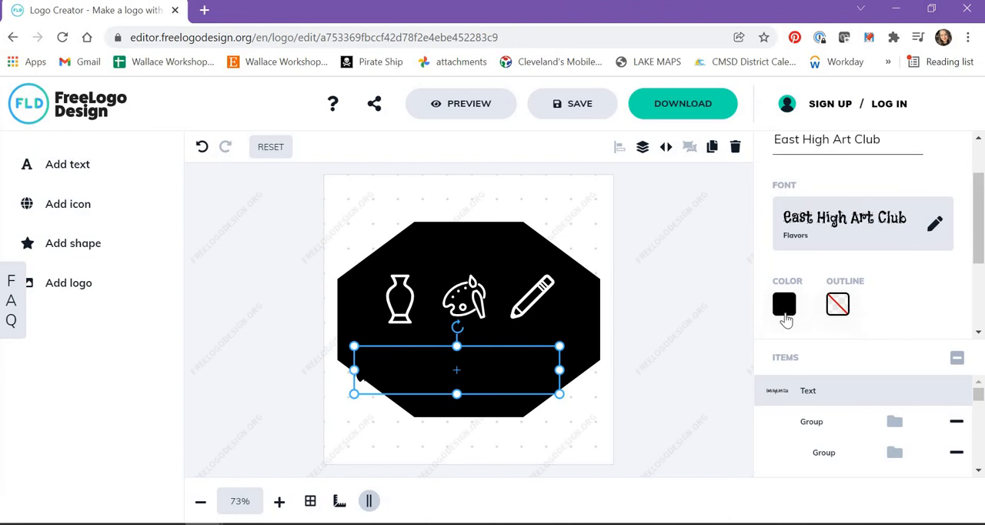
left_click(785, 306)
left_click(593, 267)
left_click(567, 223)
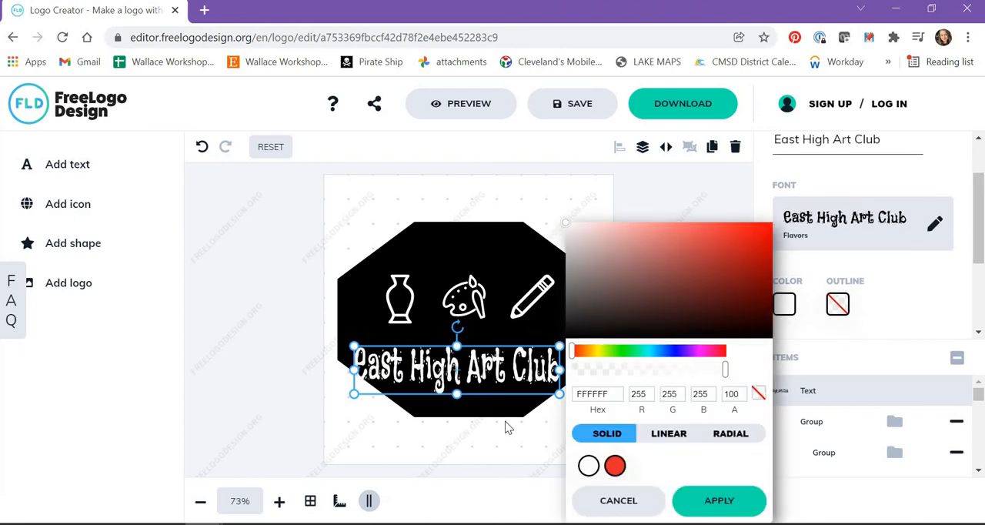
left_click(722, 509)
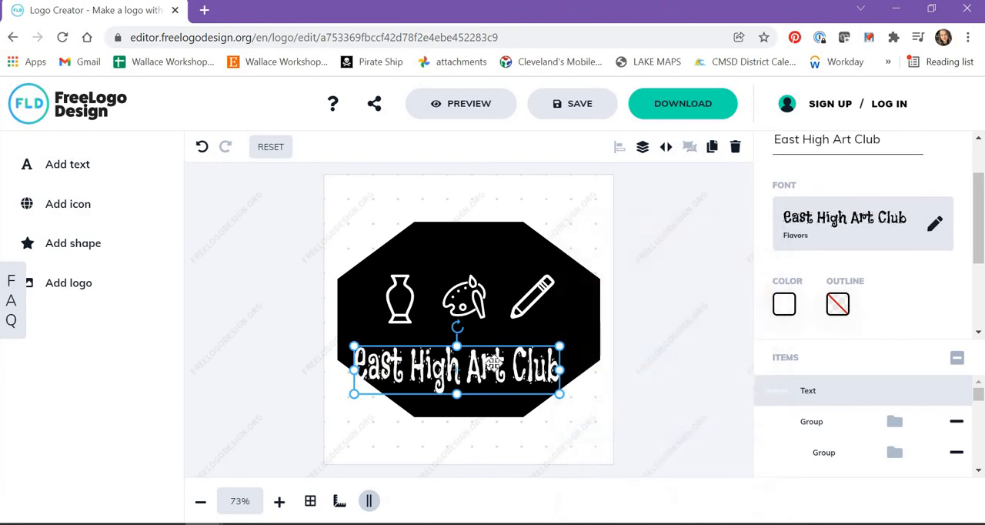
mouse_move(493, 363)
left_mouse_down()
mouse_move(525, 352)
mouse_move(507, 357)
left_mouse_up()
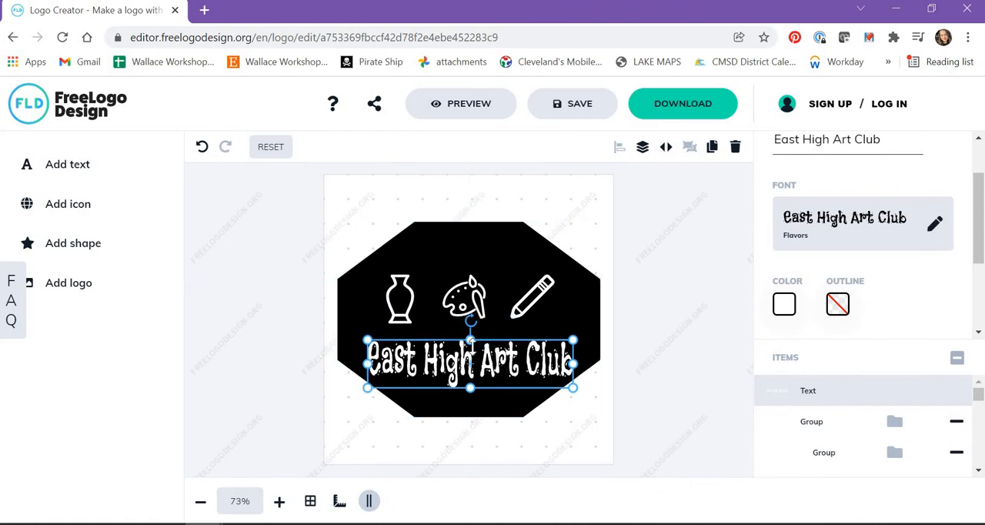
Change the text's font to Caesar Dressing from the Poster style category
left_click(915, 244)
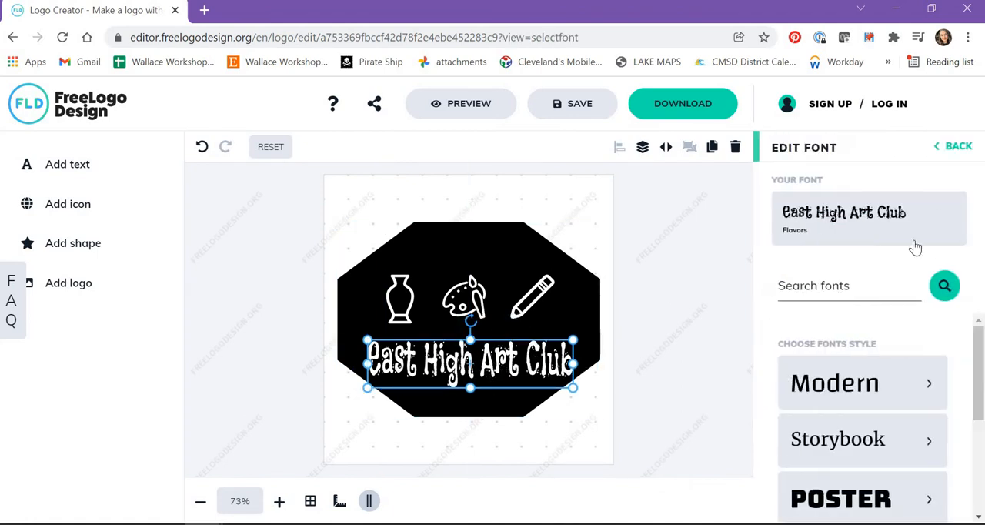
scroll(882, 391, "down", 2)
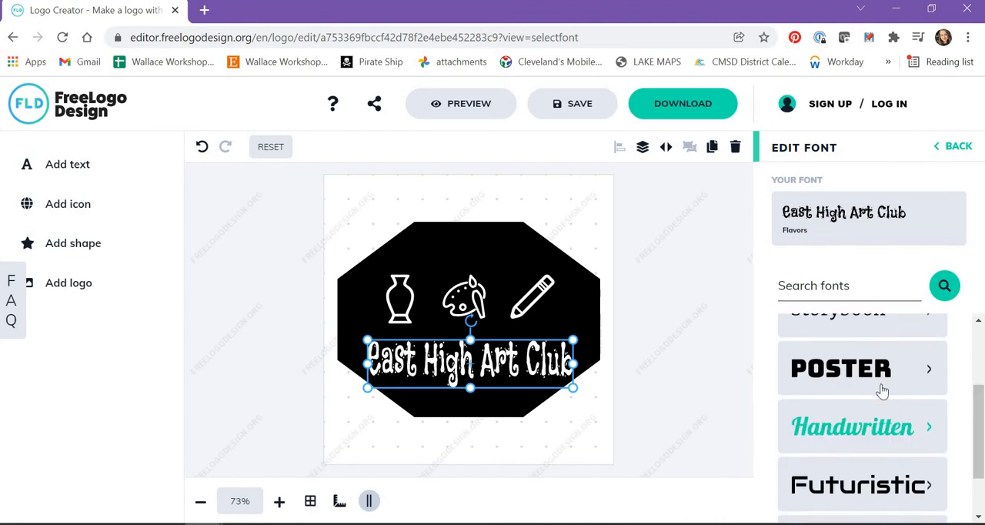
left_click(883, 391)
scroll(979, 381, "down", 1)
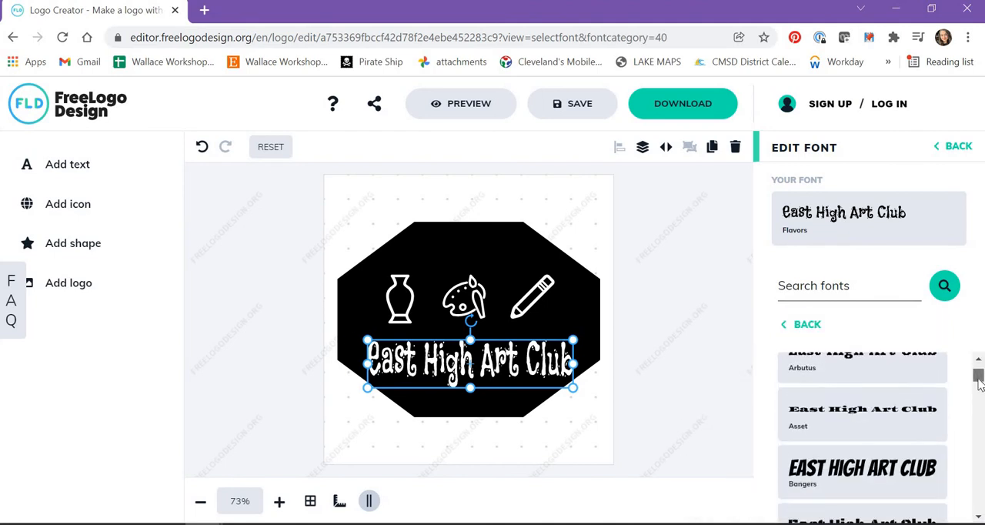
scroll(979, 381, "up", 1)
left_click(913, 389)
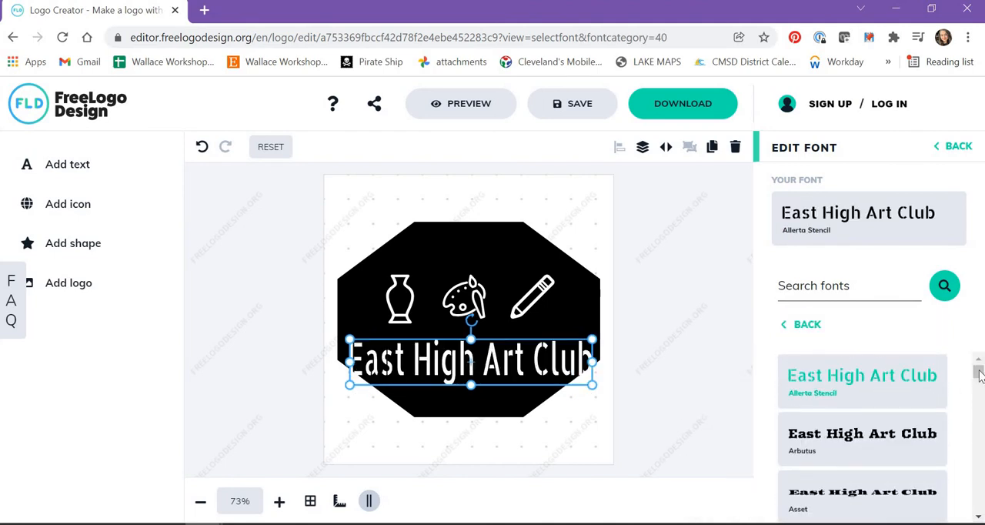
left_click_drag(980, 374, 981, 400)
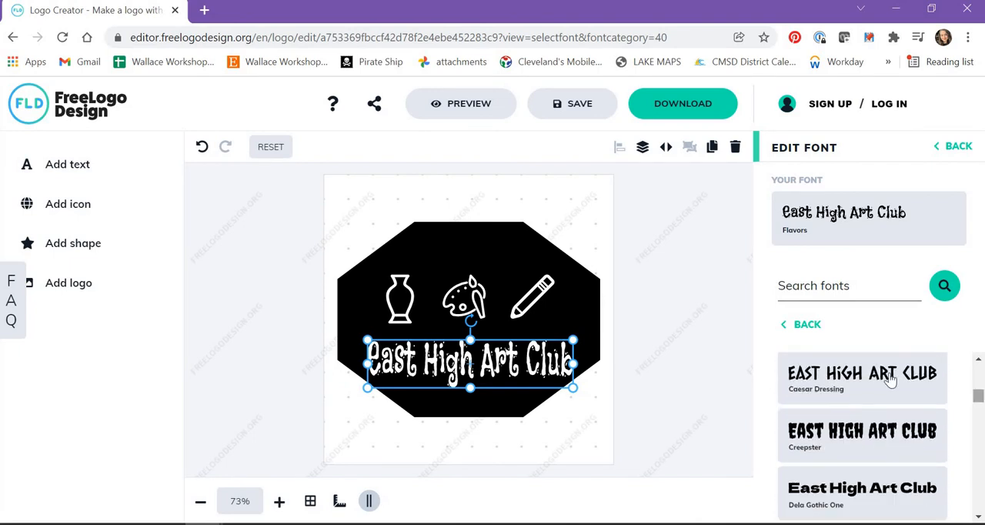
left_click(890, 380)
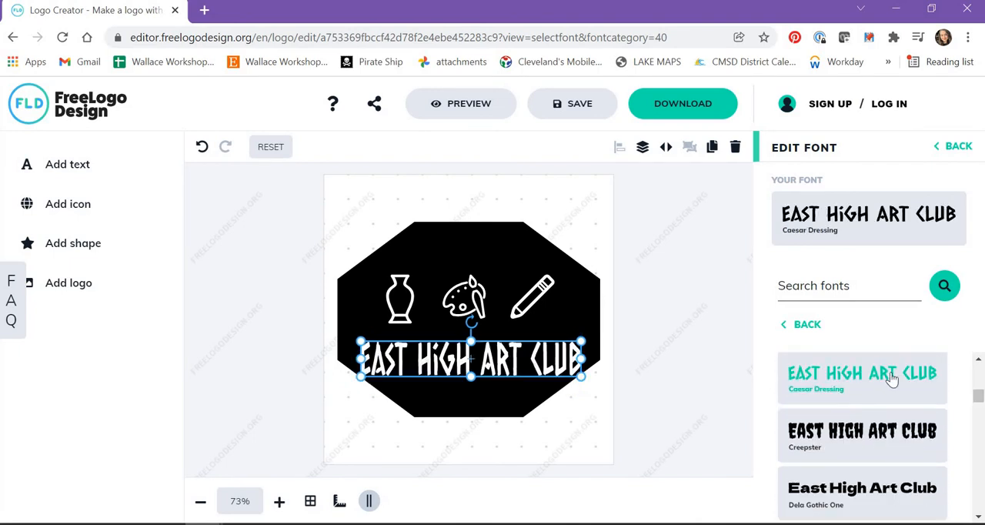
Nudge the text slightly upward, and align the text, icons and octagon together with Align center
left_click(583, 372)
left_click_drag(514, 347, 517, 344)
left_click(672, 362)
left_click_drag(301, 207, 668, 473)
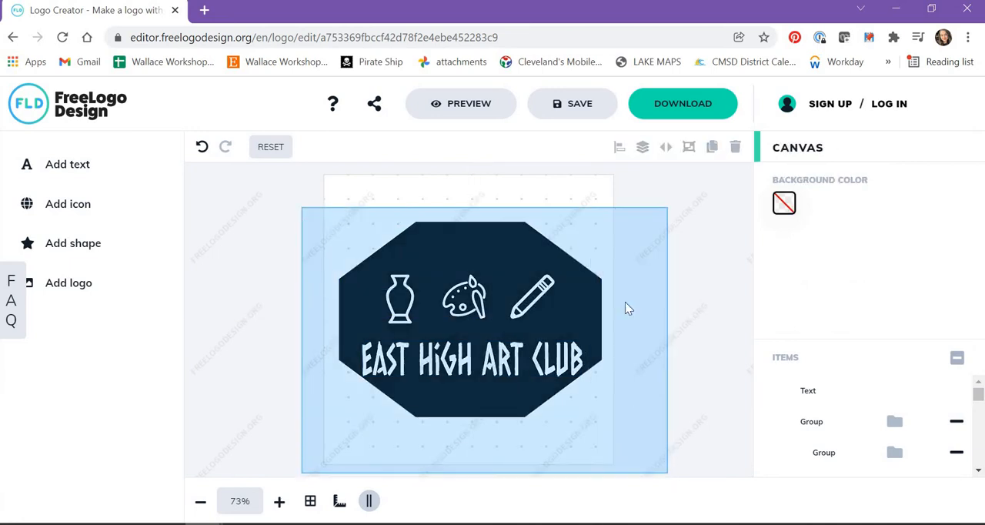
left_click_drag(625, 308, 627, 306)
left_click(620, 149)
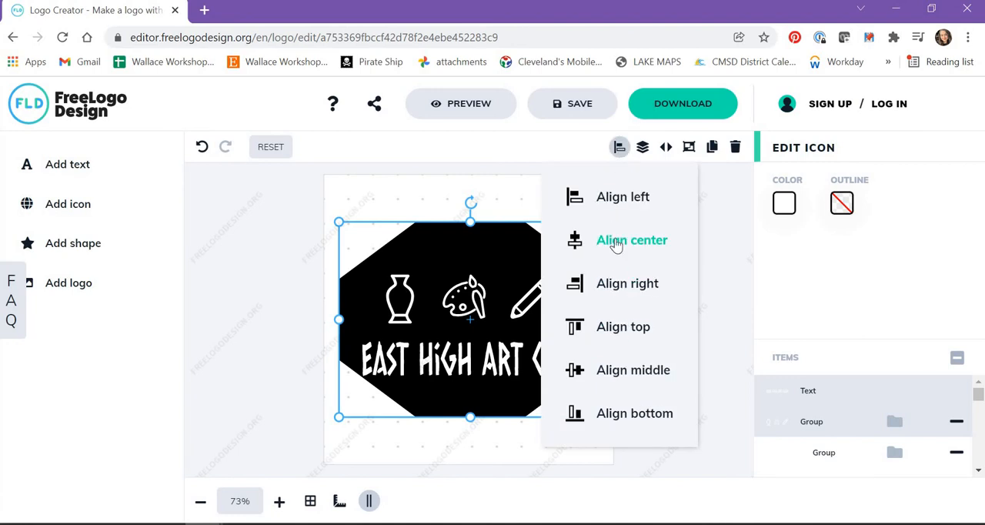
left_click(613, 246)
Extend the octagon's upper edge upward to make the shape taller above the icons
left_click(660, 264)
left_click(469, 223)
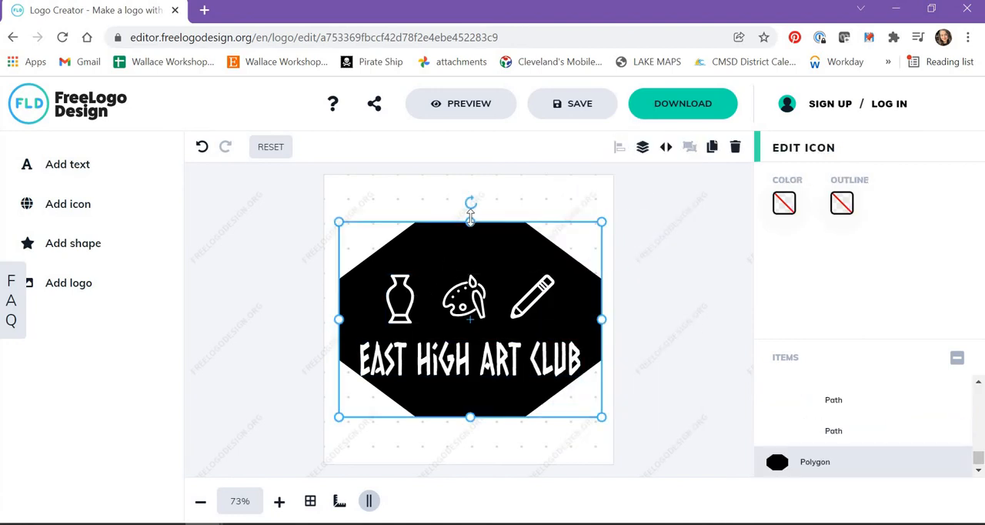
left_click_drag(470, 221, 470, 202)
Try to align the text, icons and octagon together with Align middle
left_click_drag(311, 191, 735, 446)
left_click(619, 148)
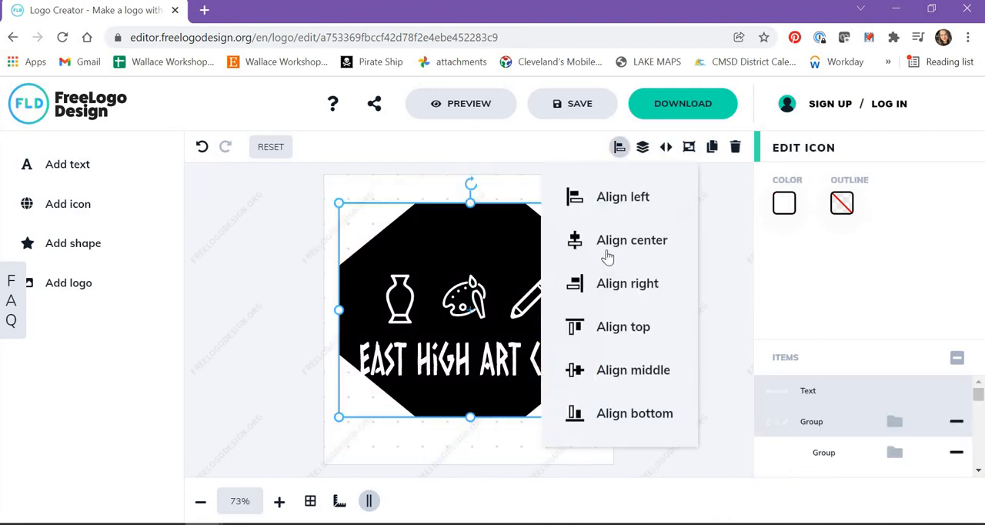
left_click(631, 377)
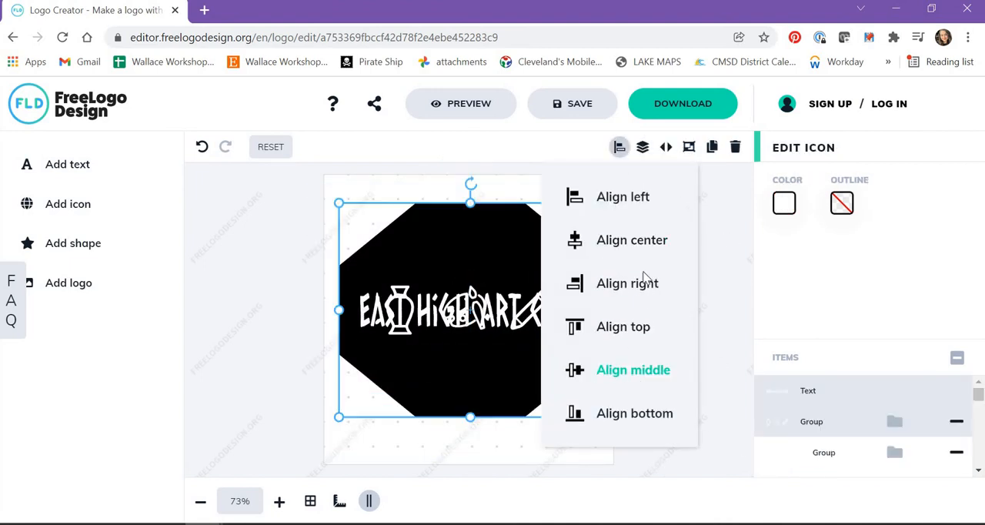
left_click(686, 265)
key("ctrl+z")
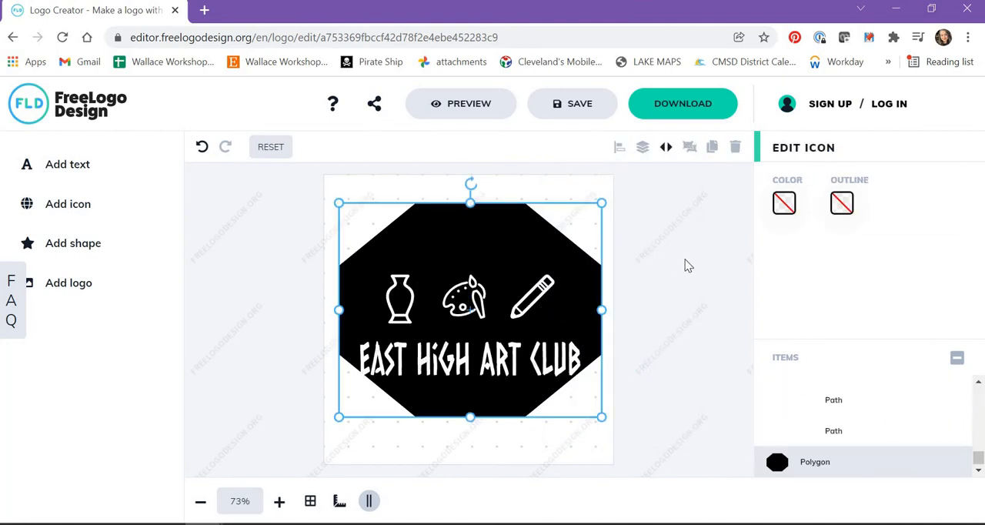
Reapply the Align center option to the text, icons and taller octagon as one selection
left_click(671, 206)
left_click_drag(309, 184, 681, 462)
left_click(619, 146)
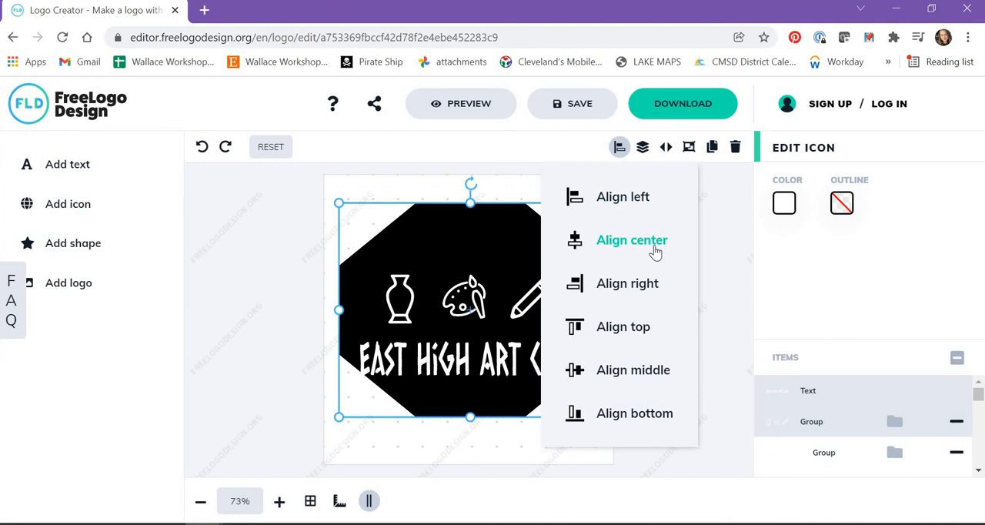
left_click(715, 278)
left_click(466, 305)
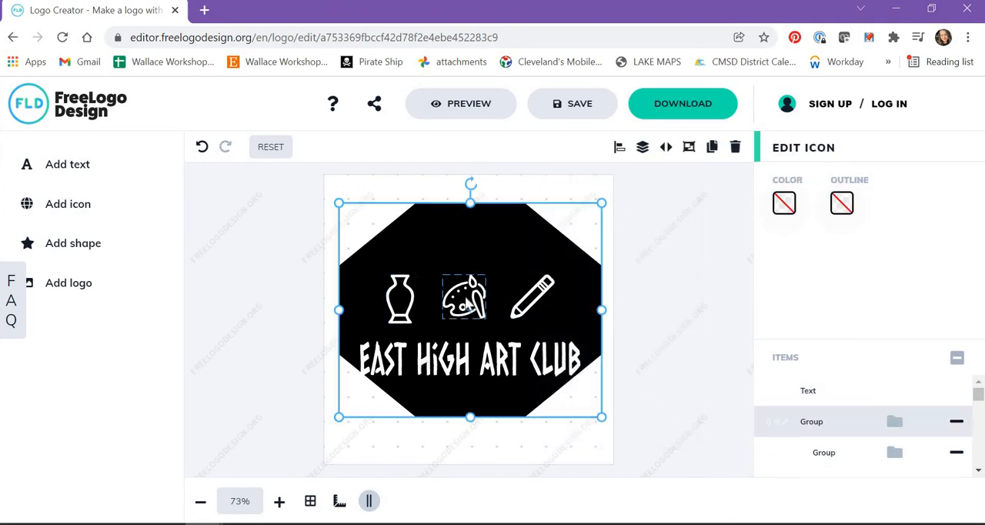
Nudge the octagon alone downward until the icons and text sit vertically centred inside it
left_click(572, 205)
left_click(536, 223)
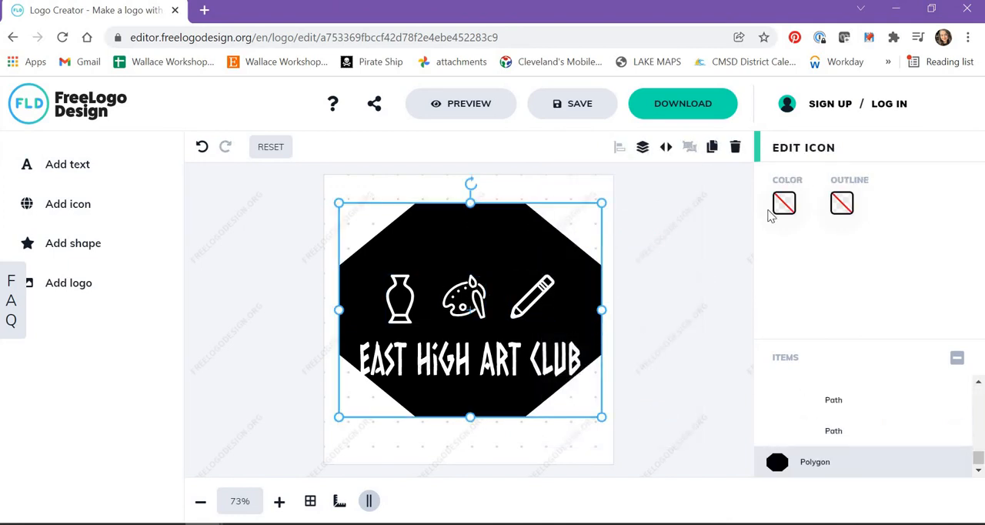
key("Down")
key("Down")
key("Down")
key("Down")
key("Down")
key("Down")
key("Down")
key("Down")
key("Down")
key("Down")
key("Down")
key("Down")
key("Down")
key("Down")
key("Down")
key("Down")
key("Down")
key("Down")
key("Down")
key("Down")
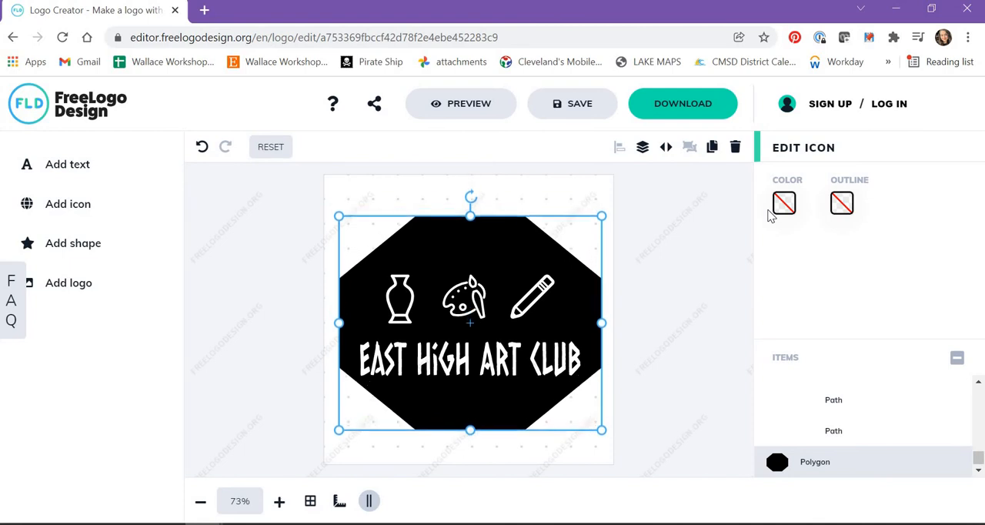
key("Down")
key("Down")
key("Up")
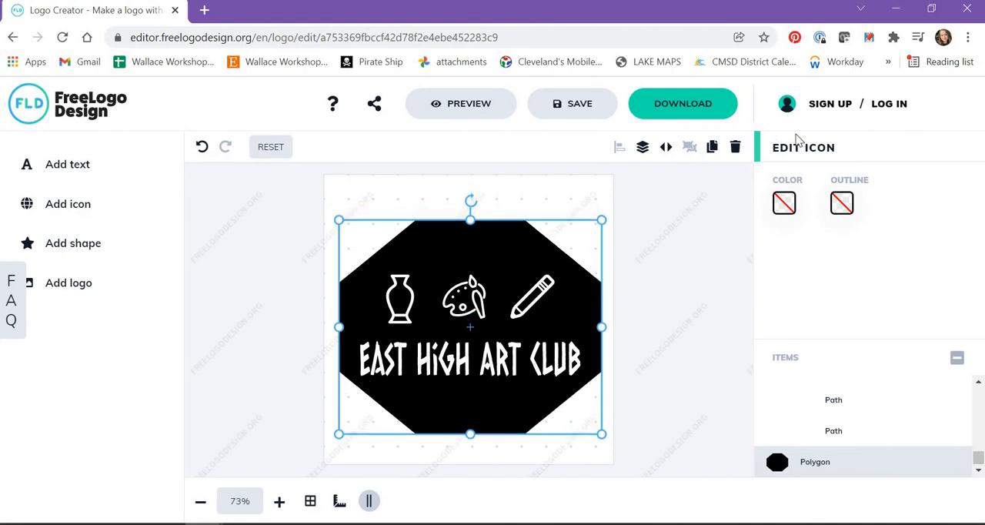
left_click(643, 263)
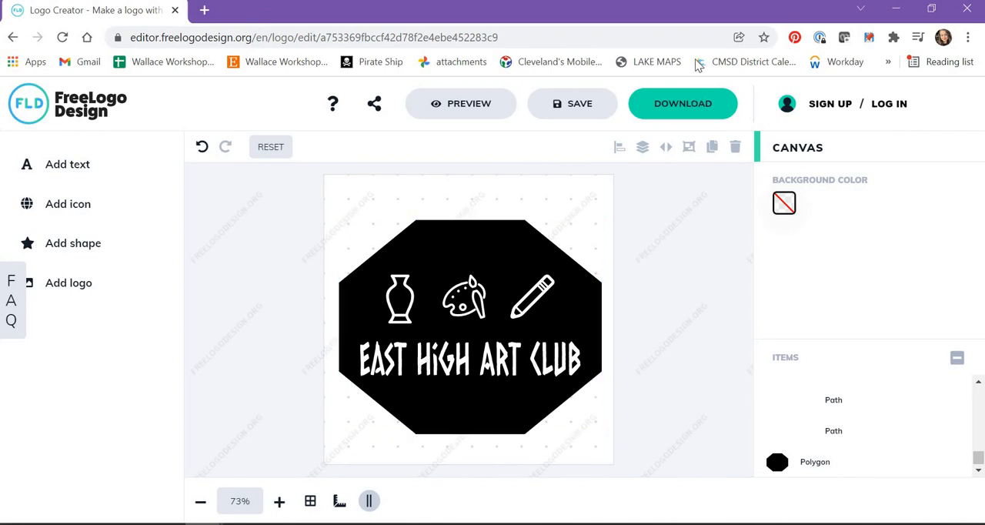
Review the logo's download options, including the request form for the free low-res version, and close the form without submitting it
left_click(708, 107)
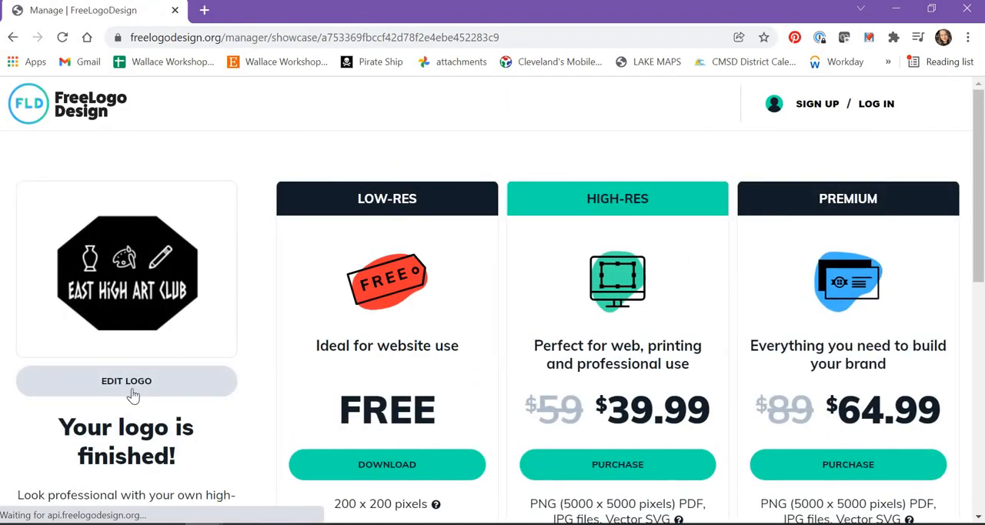
scroll(377, 169, "down", 2)
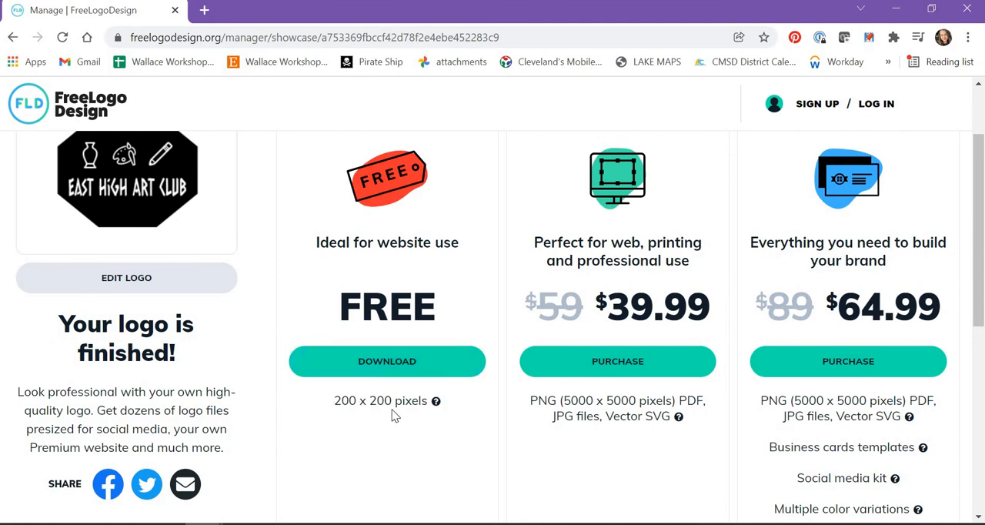
scroll(404, 418, "up", 2)
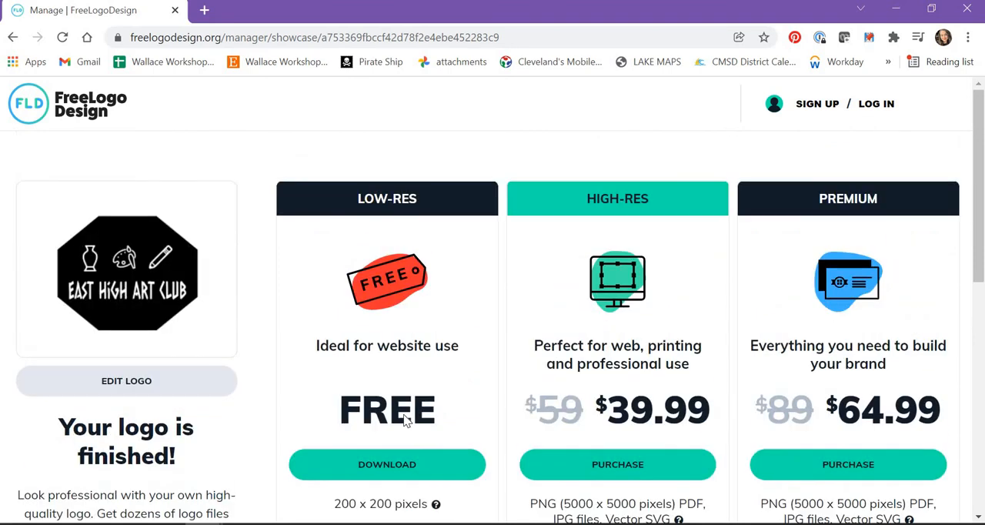
left_click(401, 473)
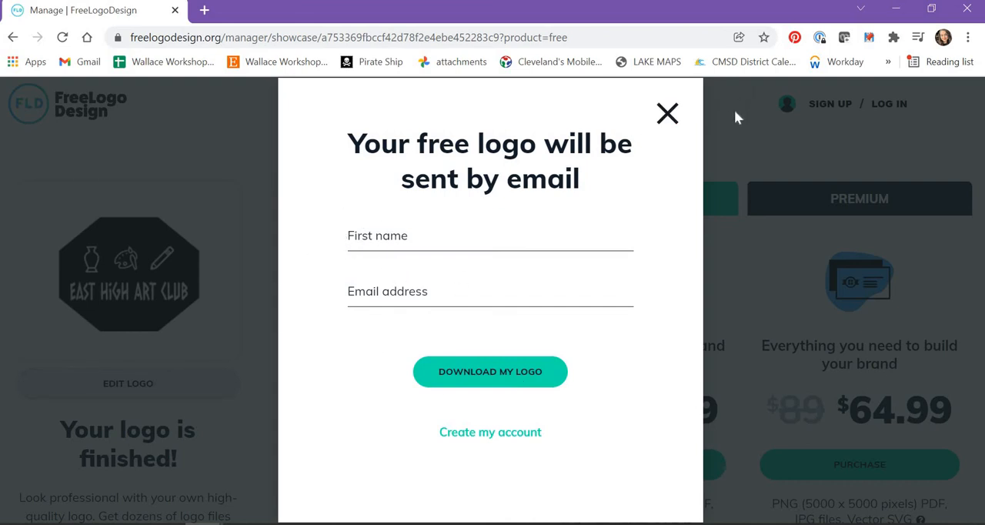
left_click(667, 115)
scroll(717, 294, "down", 1)
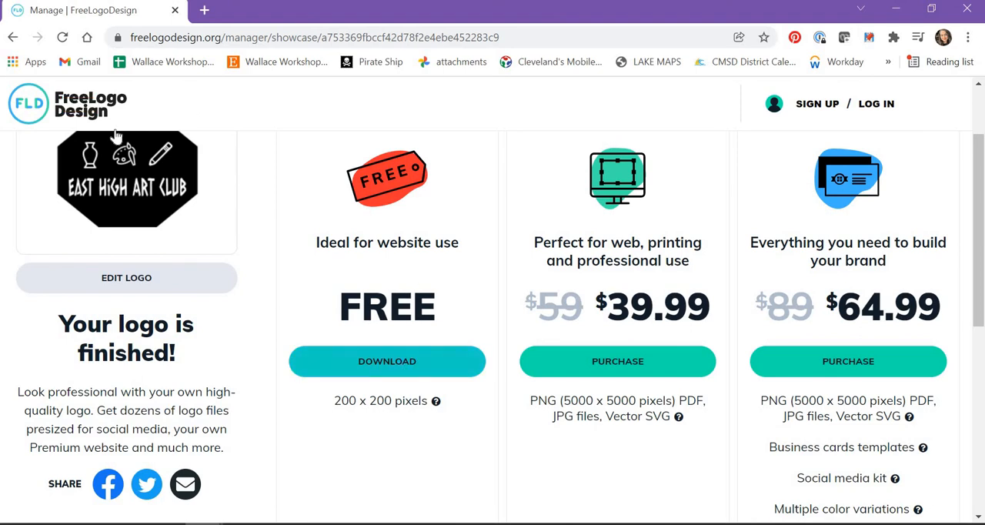
scroll(164, 376, "up", 2)
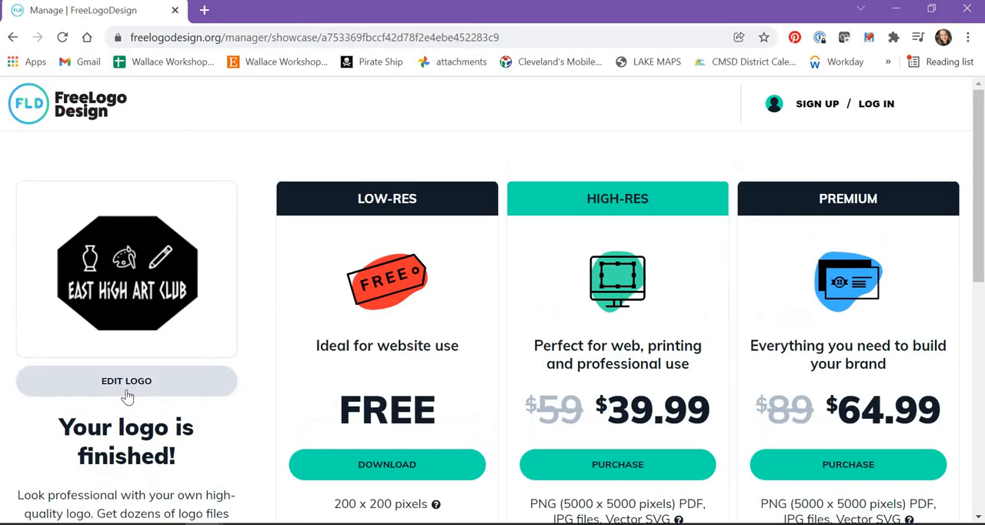
Return to editing the logo and capture the area around the octagon with Snipping Tool
left_click(128, 391)
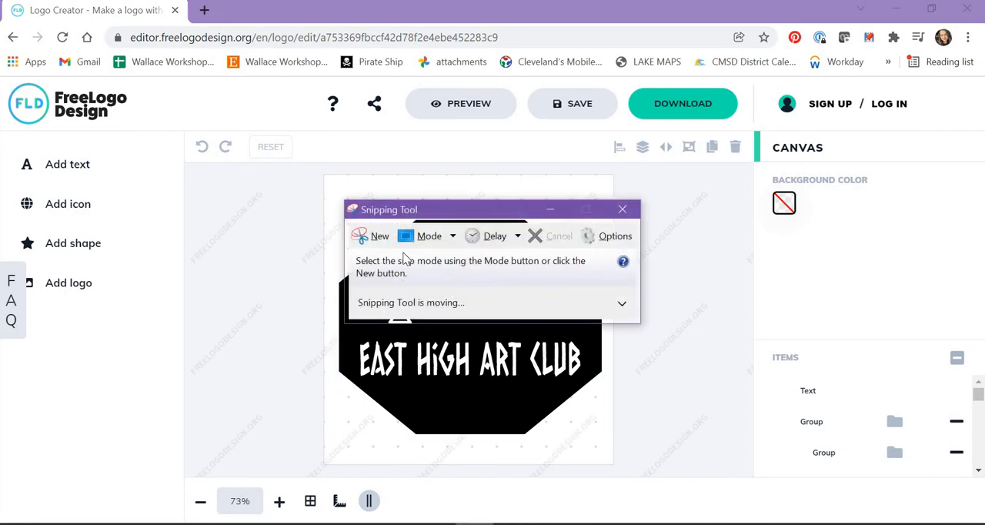
left_click(363, 236)
left_click_drag(326, 209, 607, 450)
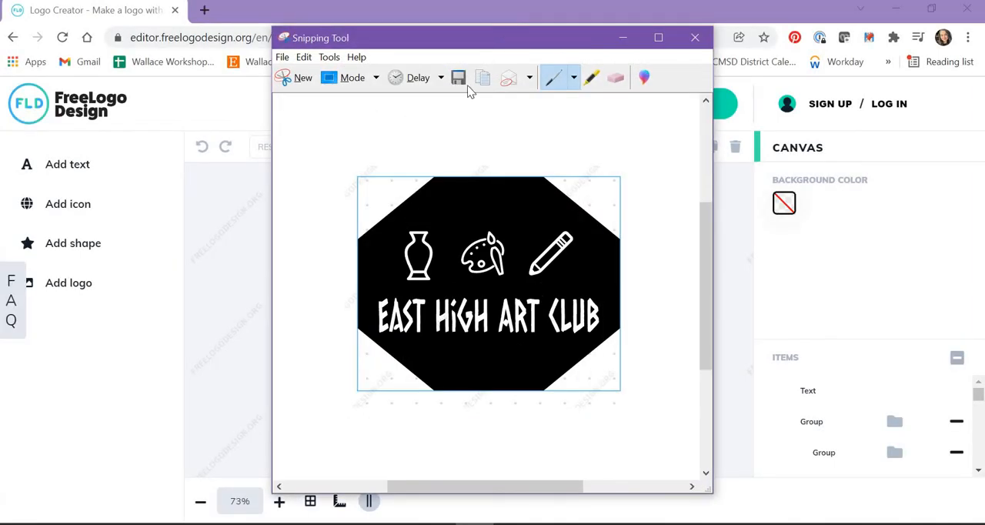
Save the snip as a PNG named "art club" in the Downloads folder
left_click(458, 78)
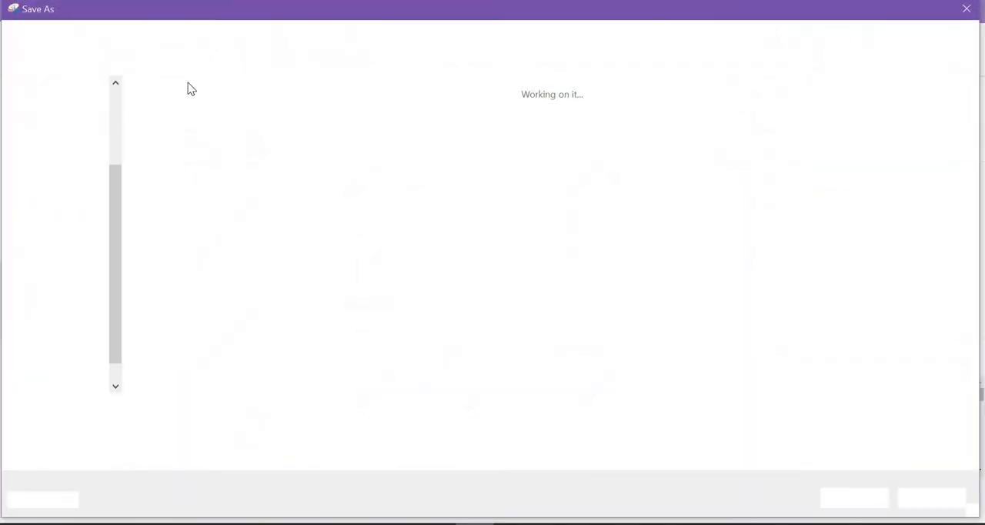
scroll(115, 169, "up", 3)
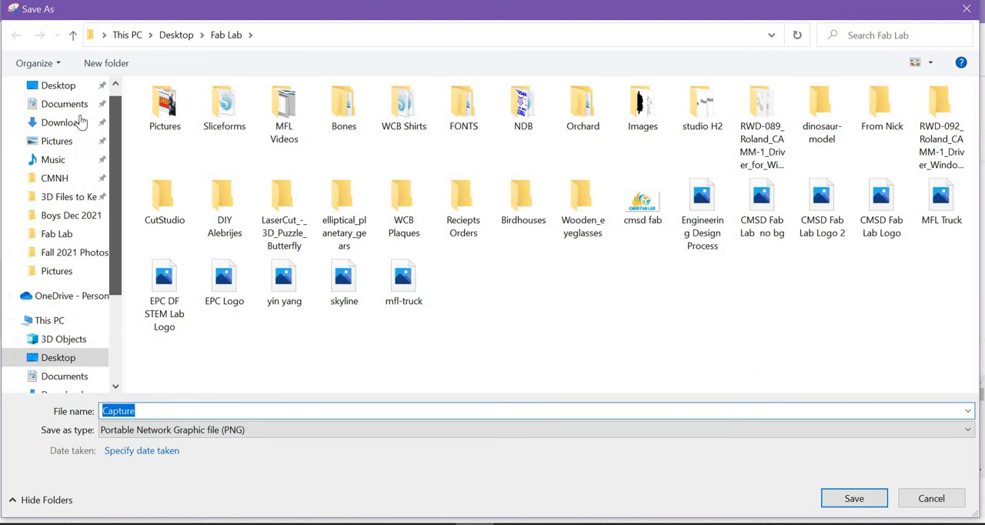
left_click(65, 123)
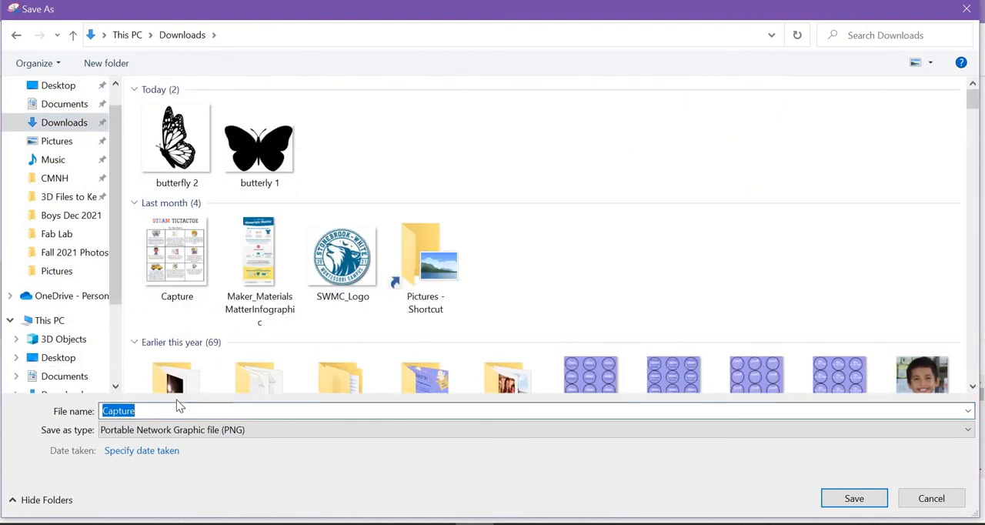
type("art")
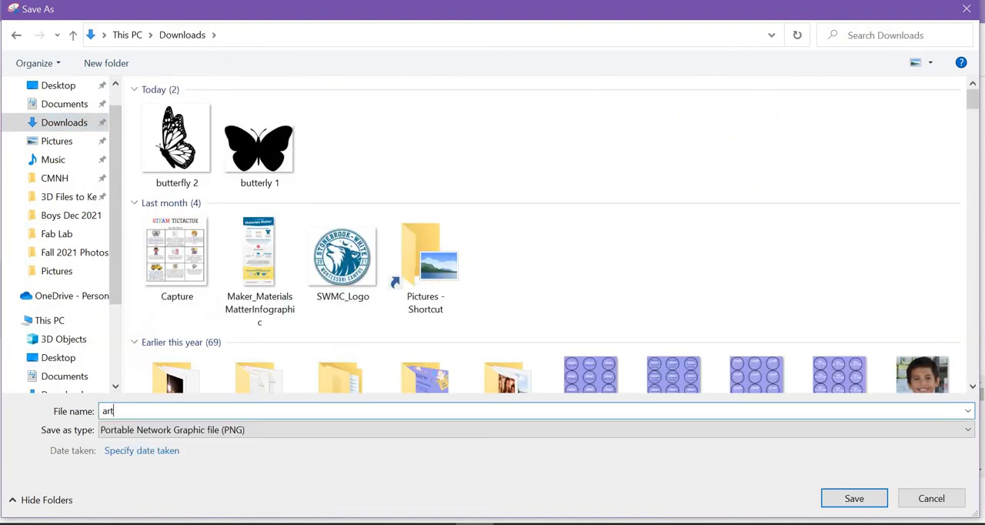
type(" club")
key("Return")
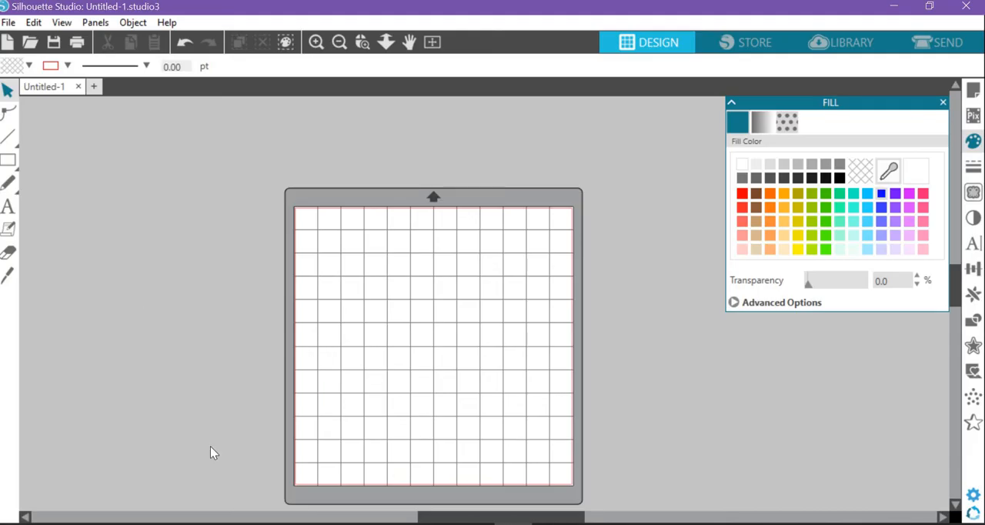
Place the "art club" PNG from the Downloads folder on the Silhouette Studio cutting mat and put the folder window away
left_click(282, 523)
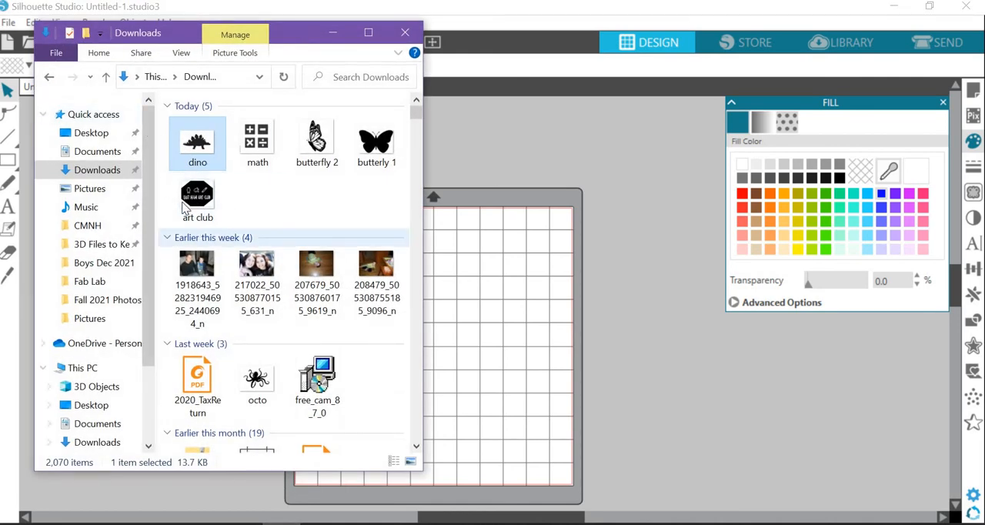
left_click_drag(197, 196, 502, 308)
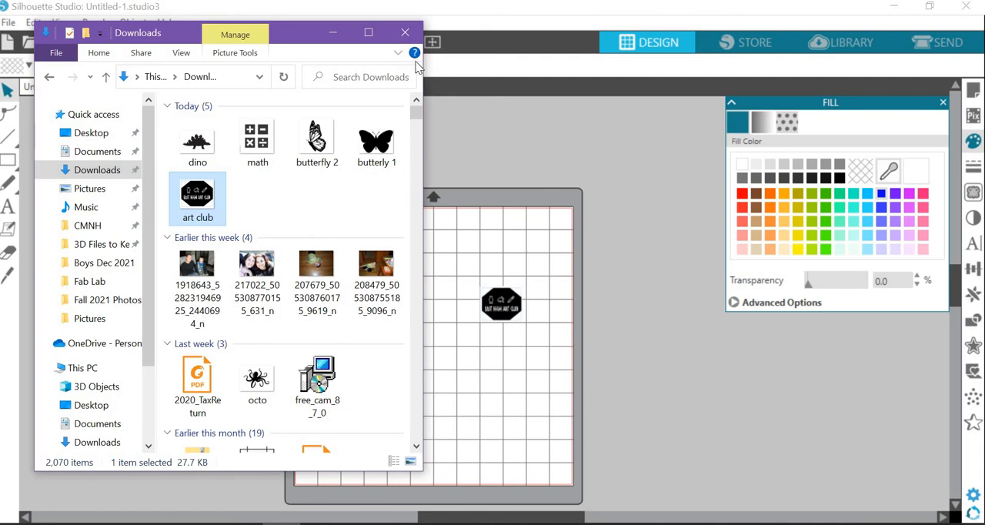
left_click(333, 33)
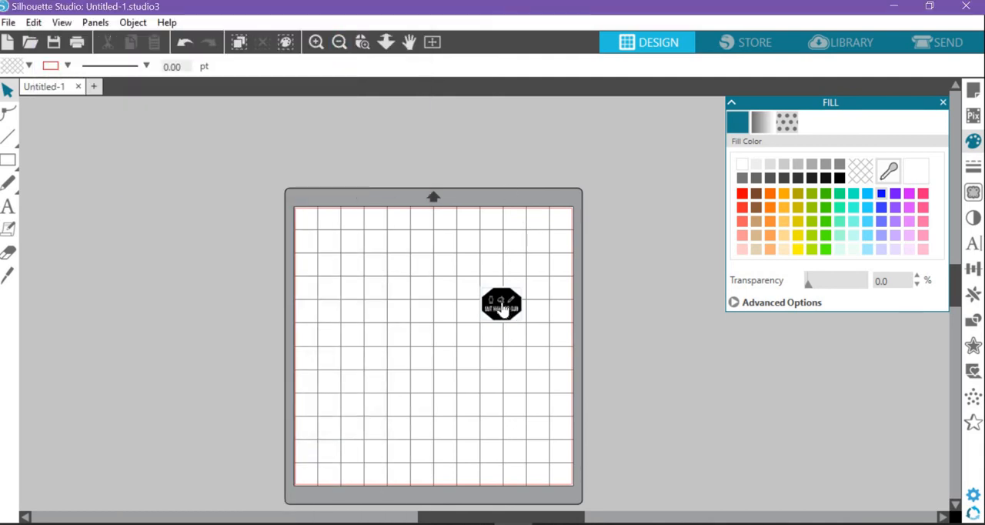
Enlarge the art club image to about 11 in wide and position it within the cutting mat
left_click_drag(504, 311, 585, 442)
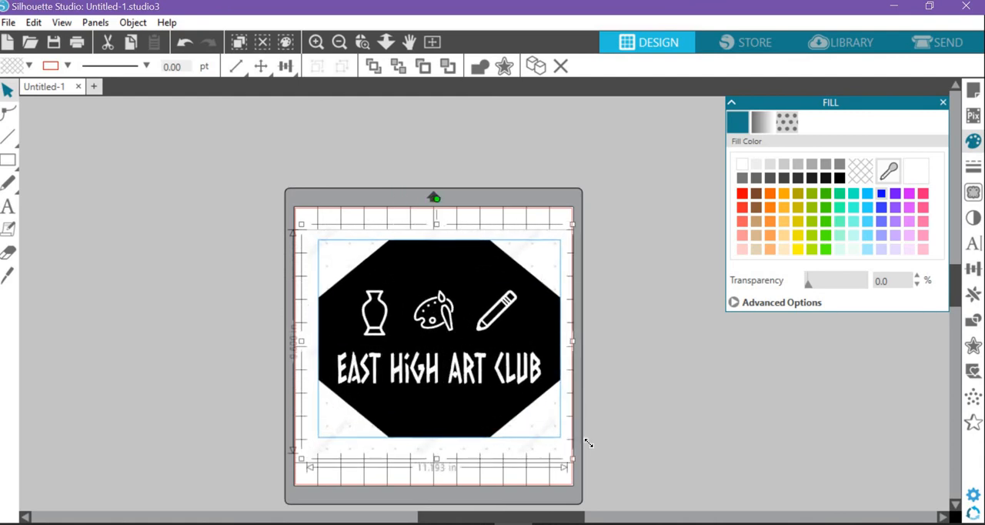
left_click_drag(508, 367, 484, 359)
left_click_drag(481, 351, 472, 346)
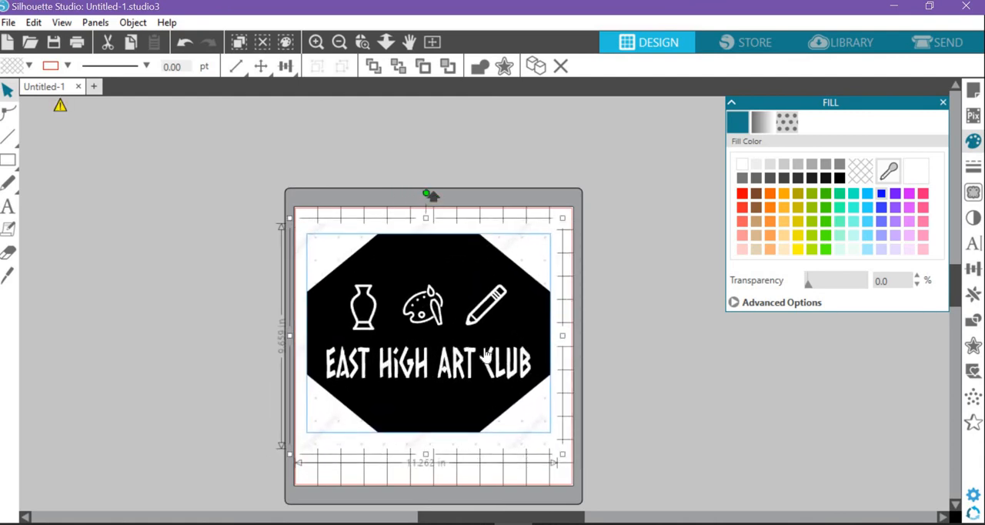
left_click(600, 329)
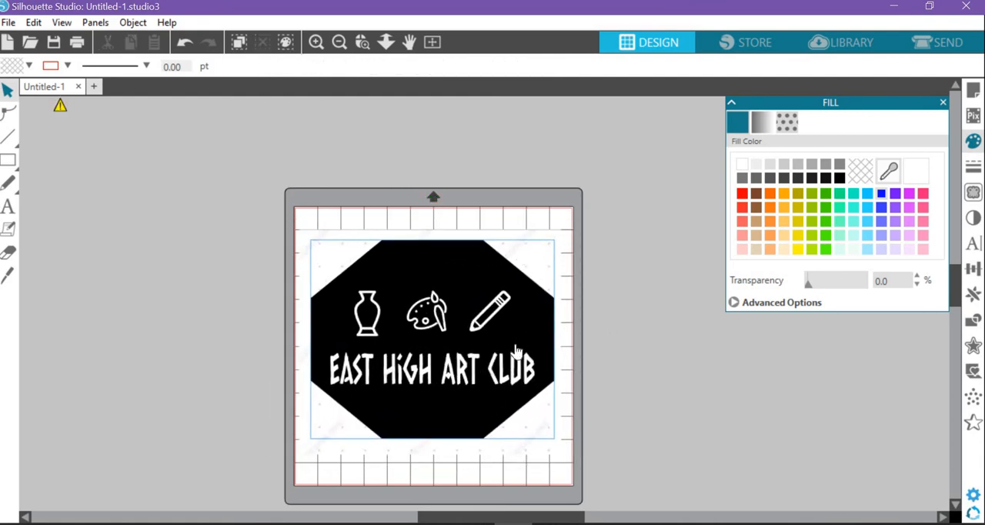
Define a trace area around the whole octagon logo image
left_click(974, 194)
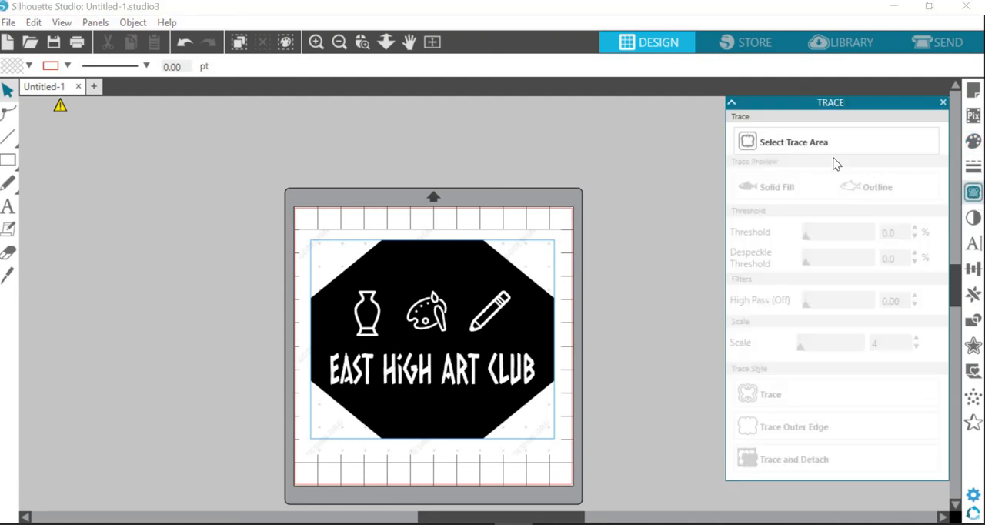
left_click(814, 143)
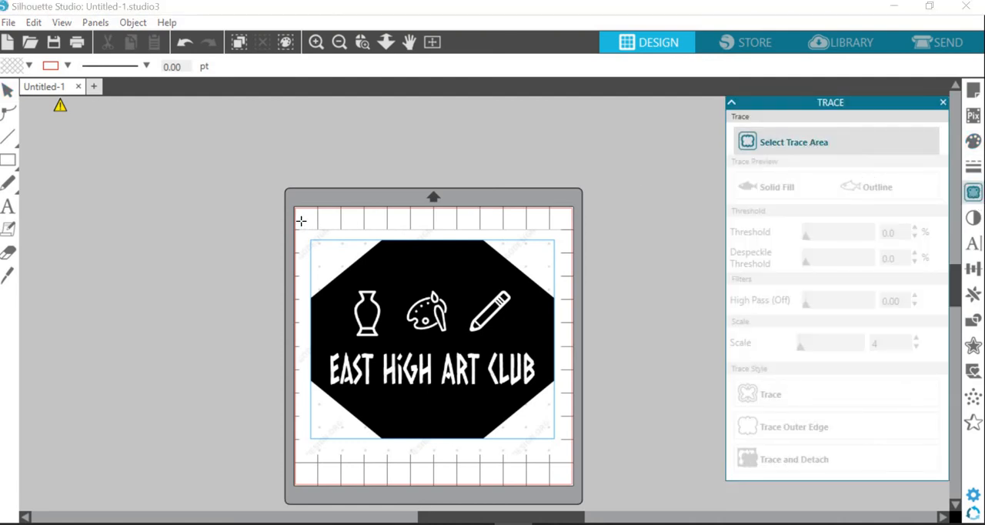
mouse_move(301, 221)
left_mouse_down()
mouse_move(359, 297)
mouse_move(590, 468)
mouse_move(567, 448)
left_mouse_up()
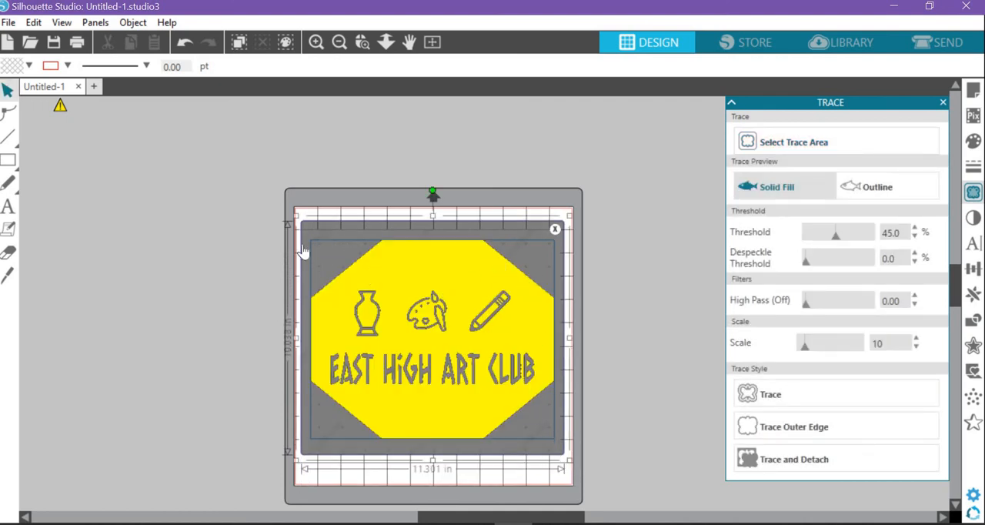
Set the trace threshold to 19% and trace all the logo's outlines with the Trace style
left_click_drag(847, 238, 855, 240)
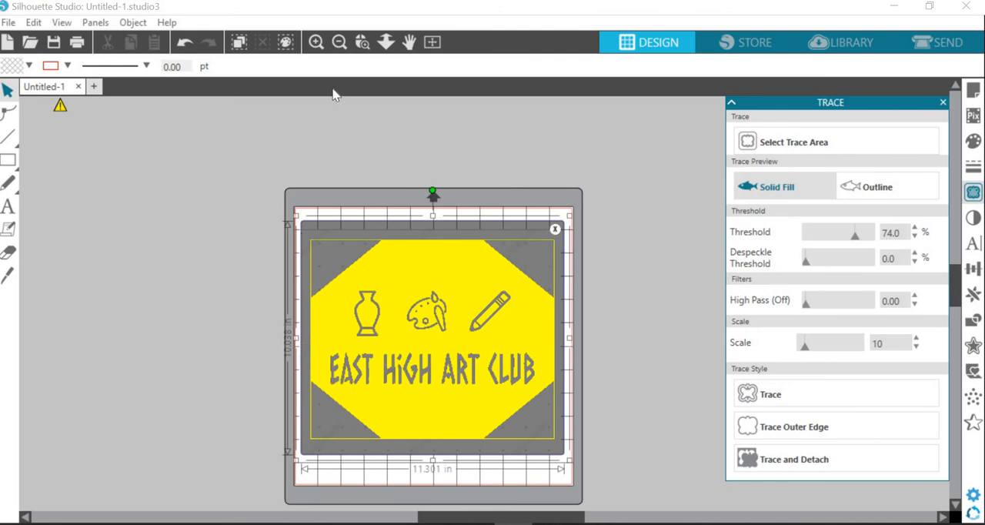
left_click(315, 42)
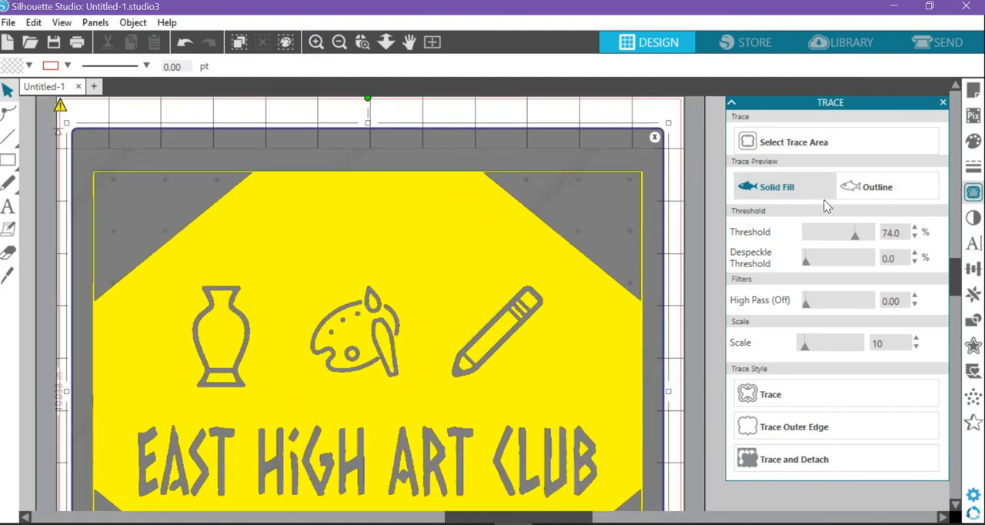
left_click_drag(851, 240, 819, 240)
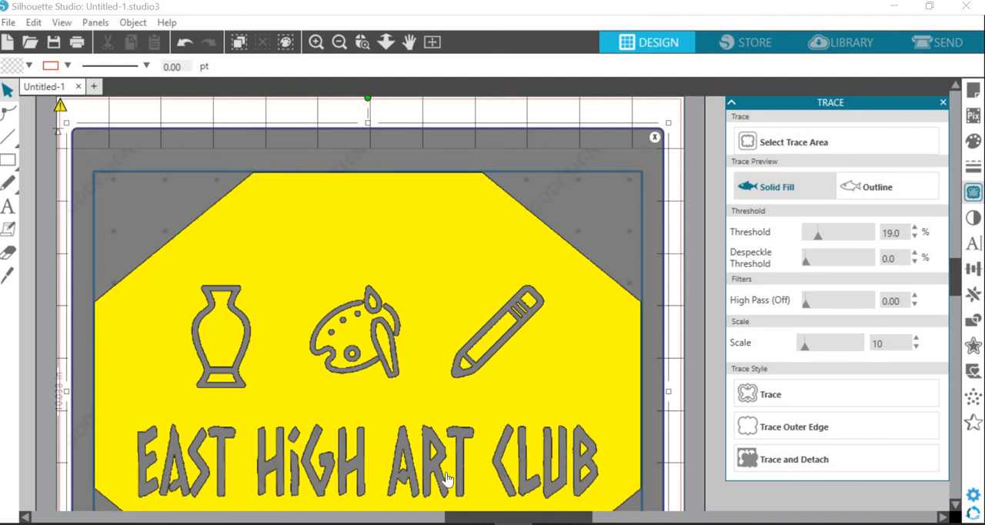
left_click(785, 399)
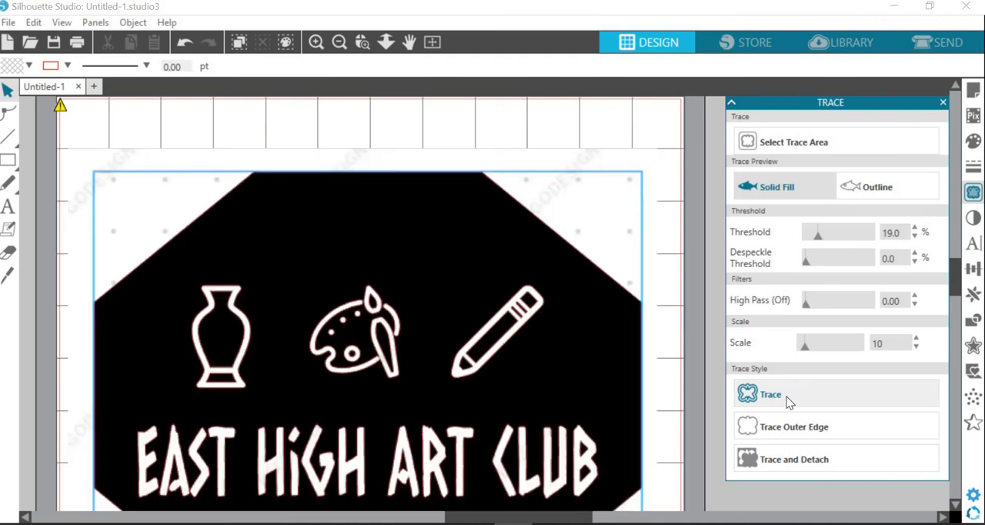
Move the original image off the mat and shift the traced cut lines slightly upward on the mat
left_click(339, 42)
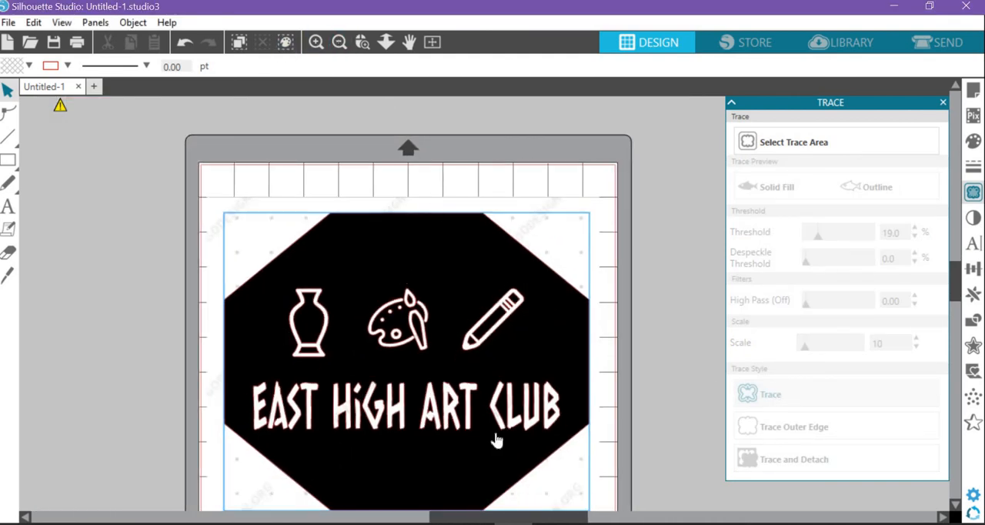
mouse_move(433, 271)
left_mouse_down()
mouse_move(175, 223)
mouse_move(4, 110)
left_mouse_up()
left_click_drag(148, 122, 160, 90)
left_click_drag(163, 270, 147, 247)
left_click(371, 350)
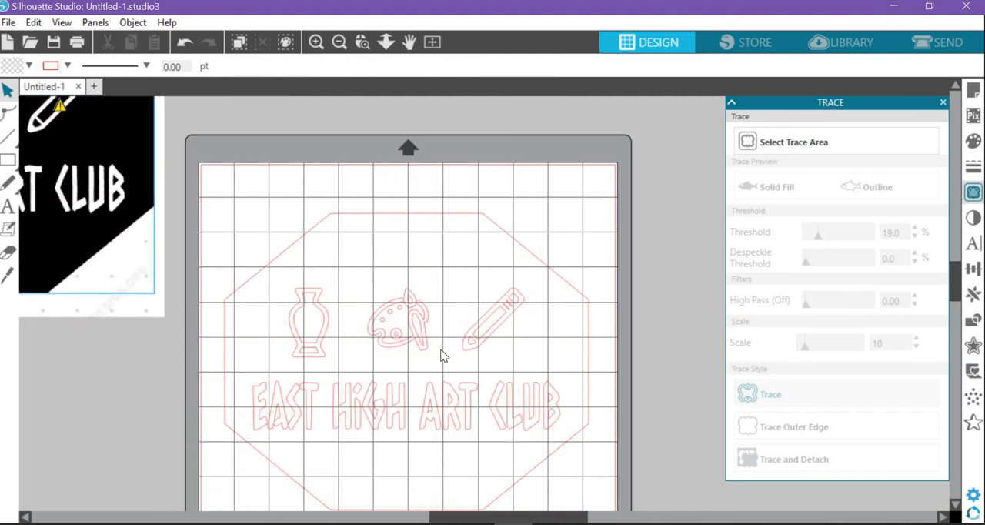
left_click_drag(91, 219, 70, 198)
left_click_drag(407, 333, 402, 310)
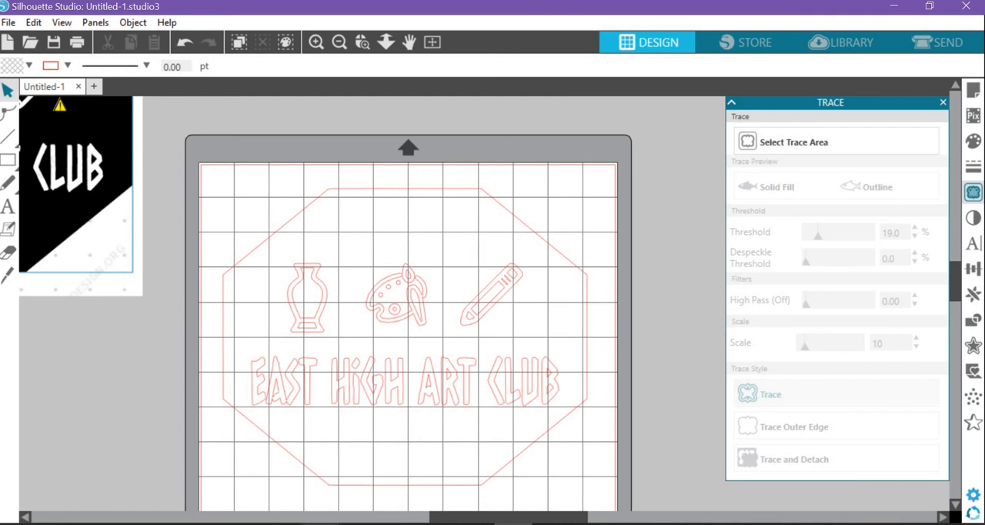
Switch back to the FreeLogoDesign editor and change the font of the "East High Art Club" text to Tulpen One
left_click(230, 524)
left_click(388, 477)
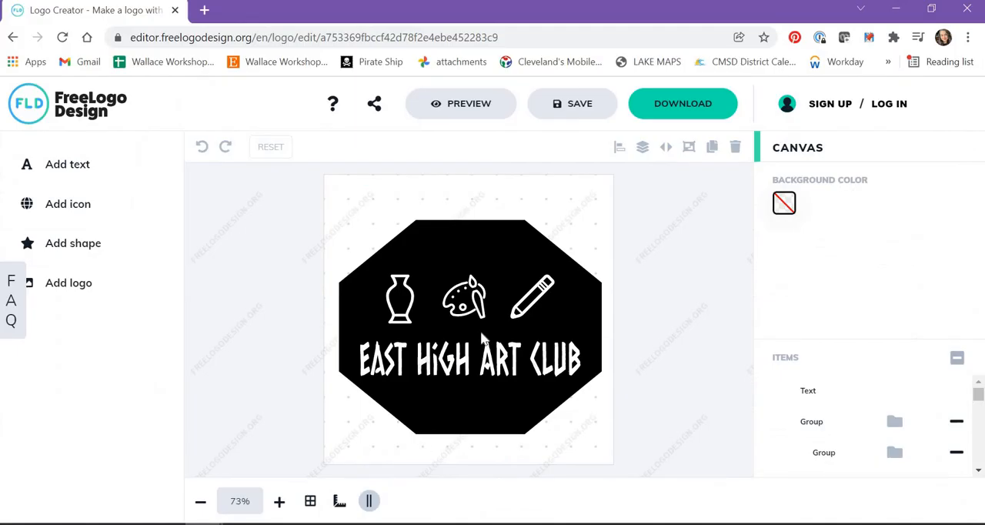
left_click(478, 368)
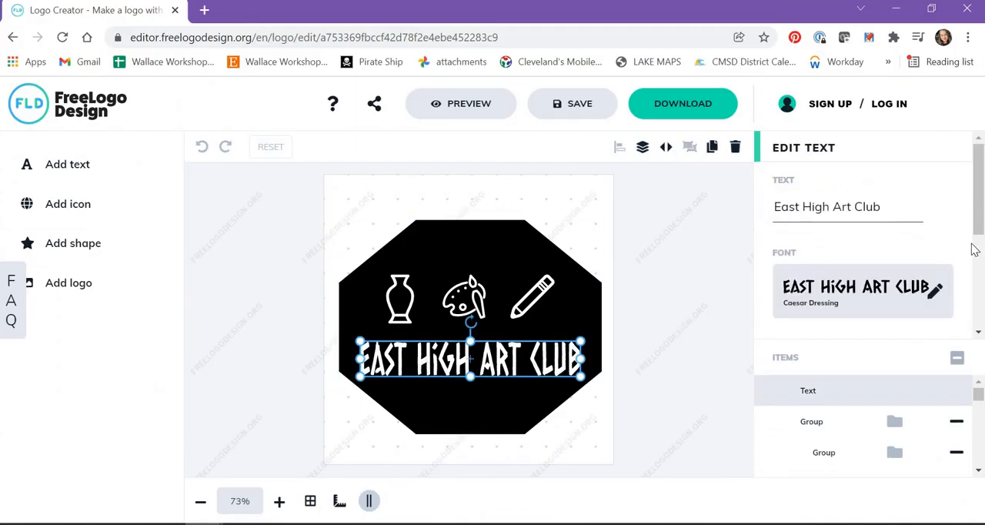
left_click(935, 295)
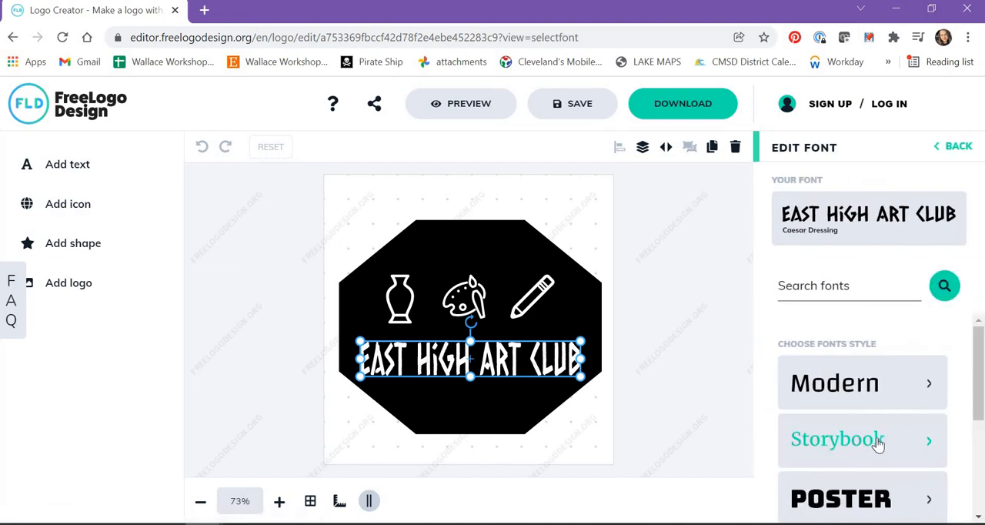
scroll(874, 441, "down", 5)
left_click(876, 428)
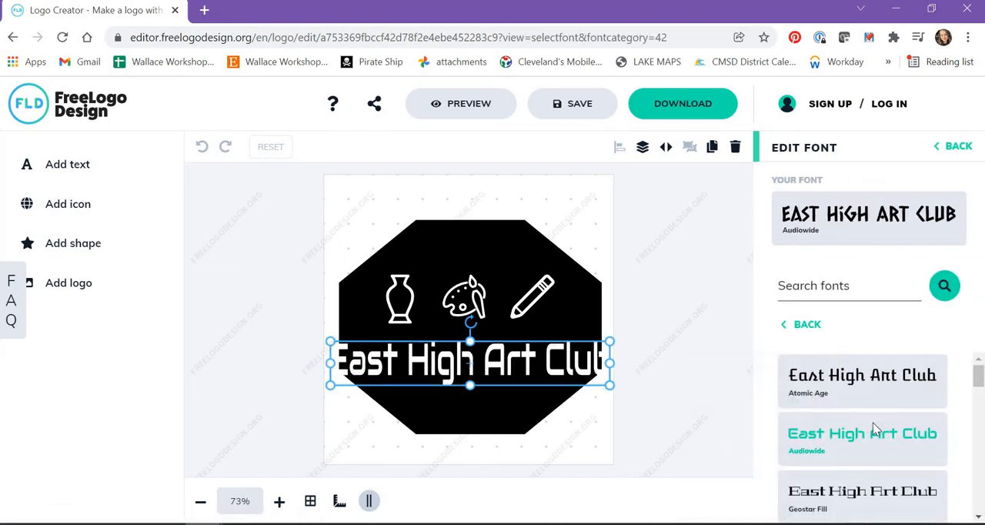
scroll(876, 429, "down", 1)
scroll(877, 434, "down", 2)
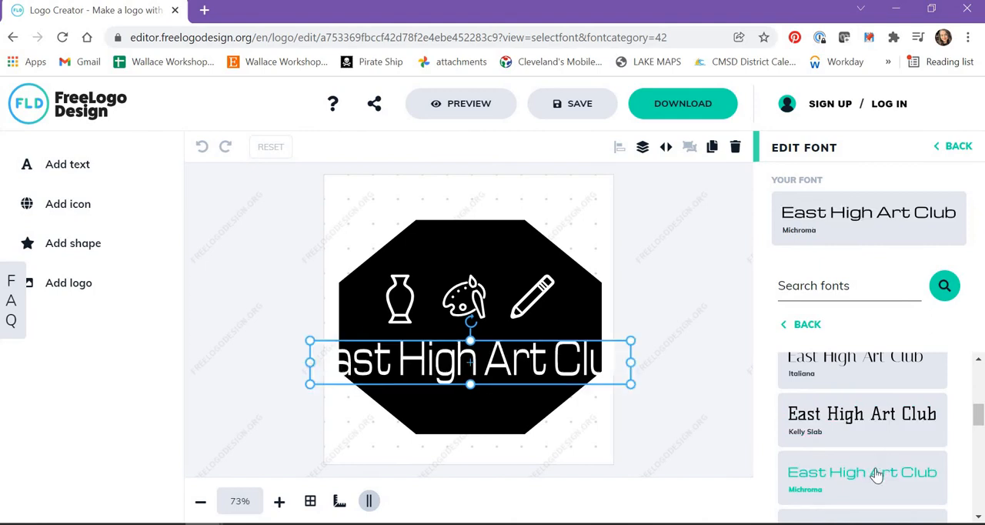
scroll(877, 471, "down", 6)
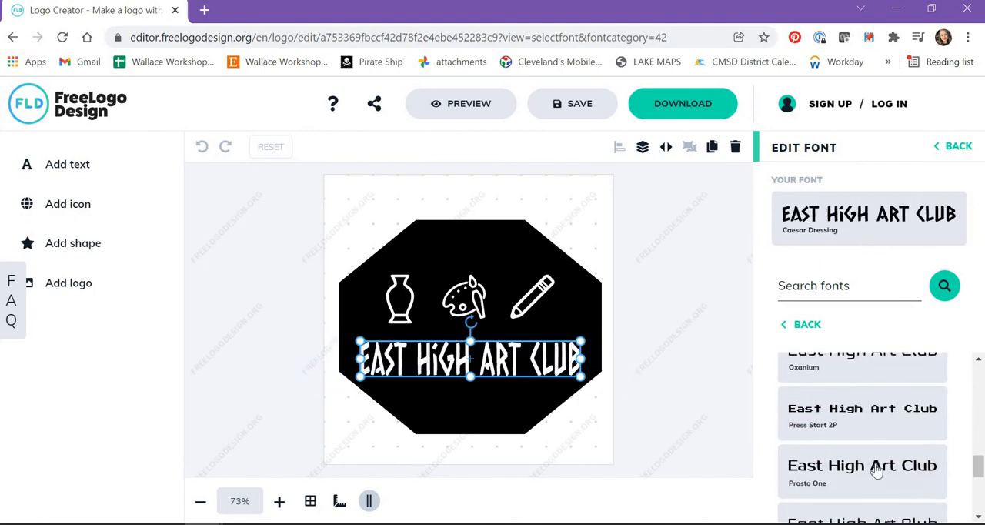
scroll(889, 470, "down", 2)
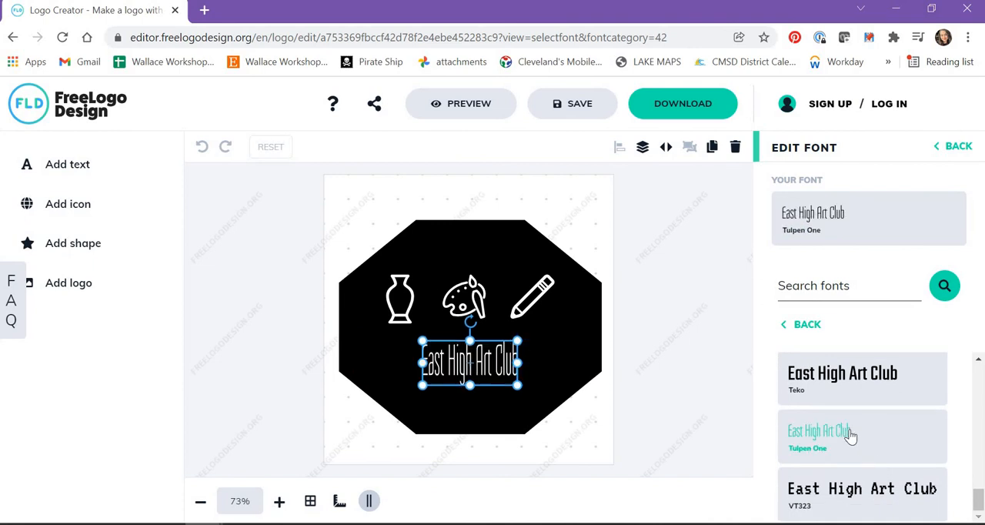
left_click(849, 436)
left_click(640, 396)
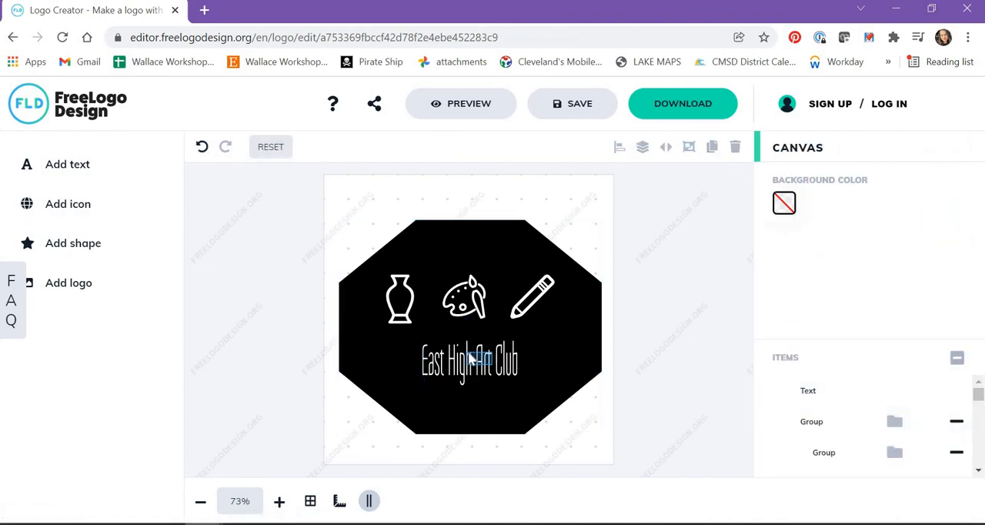
Widen the "East High Art Club" text slightly and recentre it under the icons inside the octagon
left_click(492, 361)
left_click(549, 401)
left_click(424, 362)
left_click_drag(422, 361, 398, 361)
left_click_drag(463, 365, 468, 361)
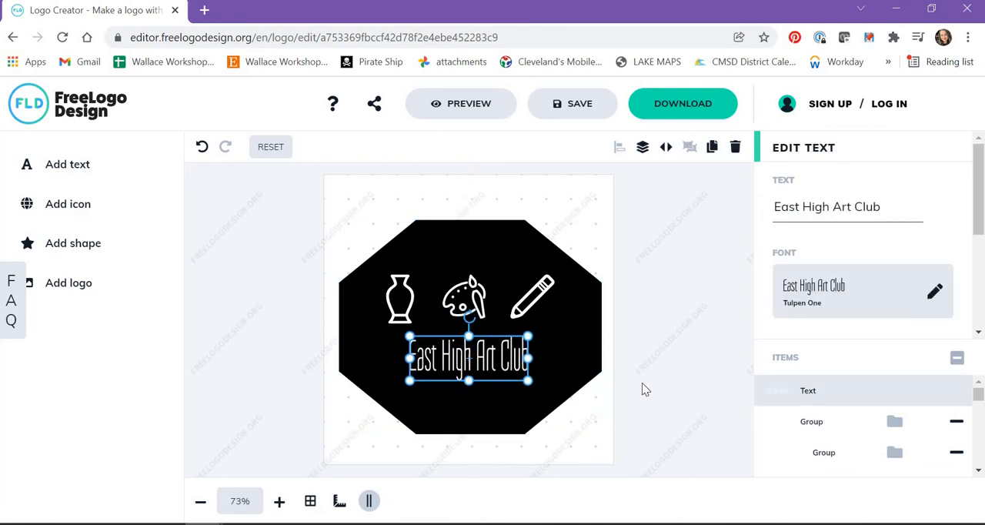
left_click(644, 389)
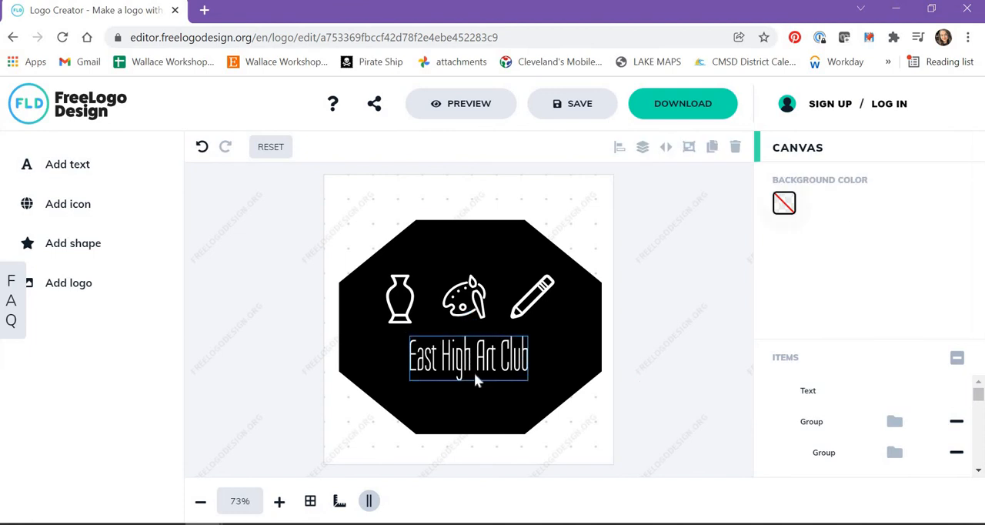
Capture the area around the revised octagon logo with Snipping Tool
left_click(476, 523)
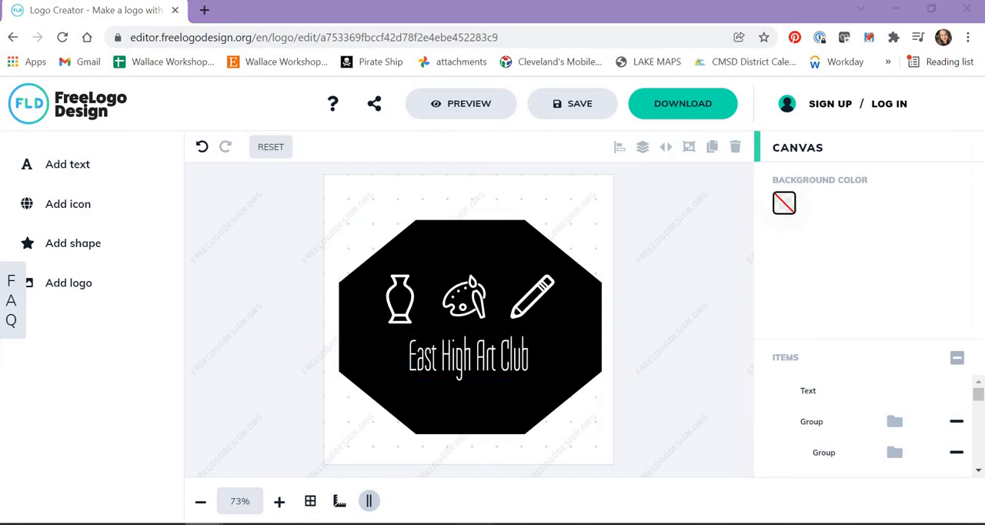
left_click(297, 71)
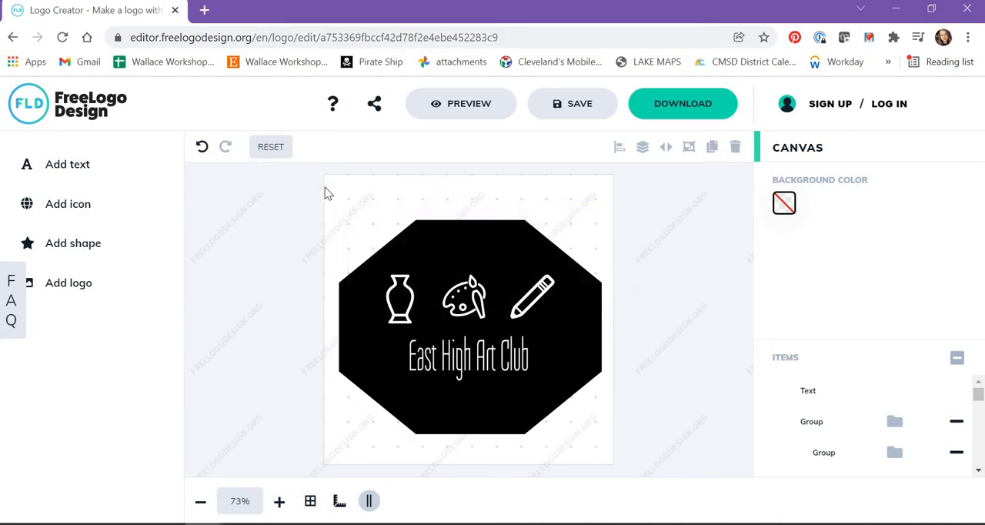
left_click_drag(323, 187, 608, 451)
Save the snip as a PNG named "art club 2" in the Downloads folder
left_click(455, 69)
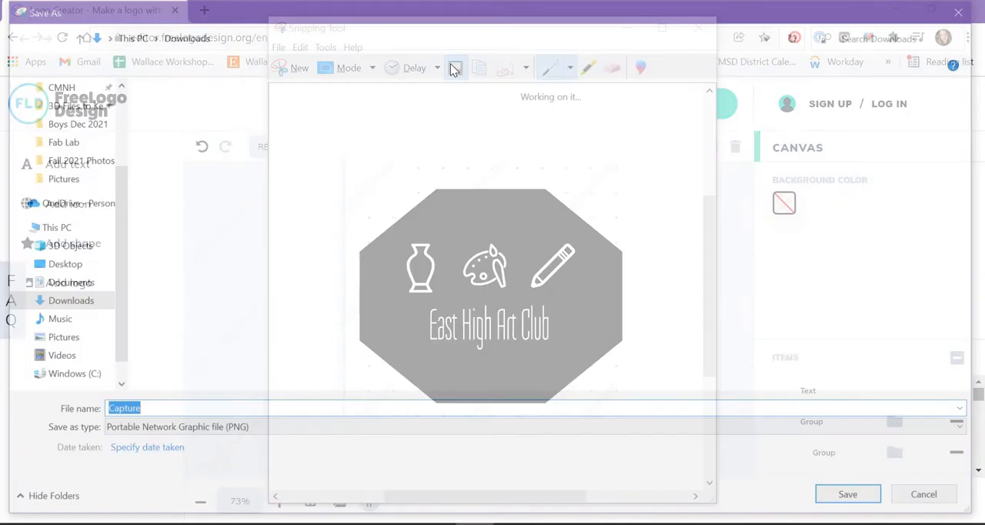
type("art club 2")
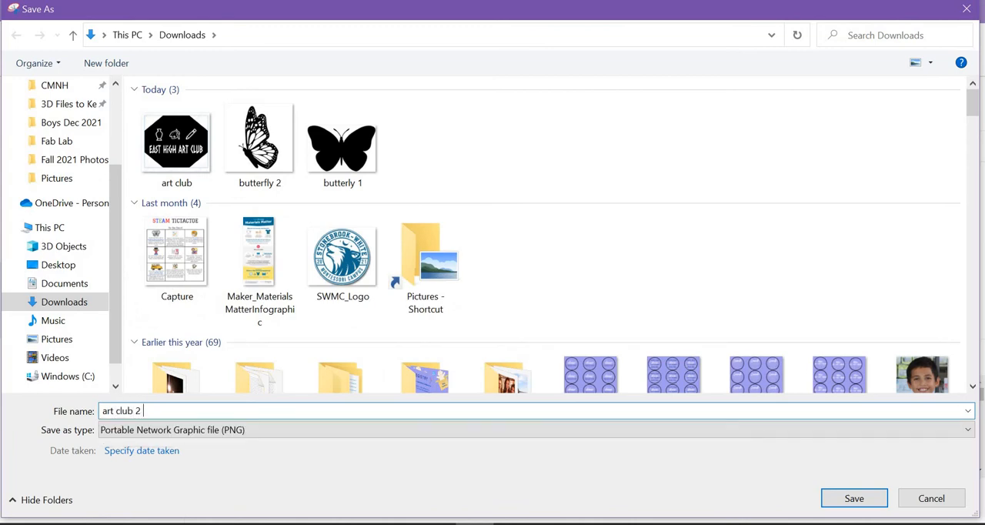
key("Return")
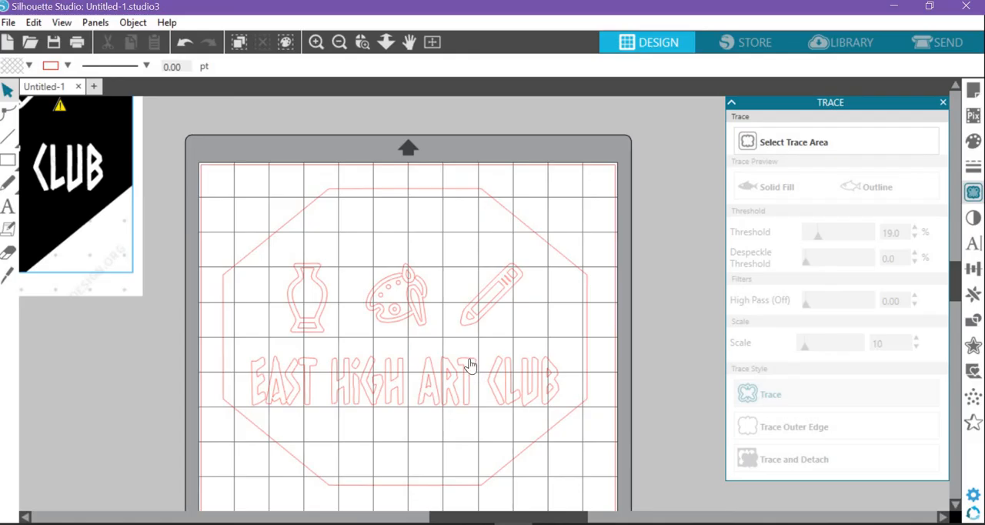
In Silhouette Studio, move the traced octagon logo off the mat's right side and close the Trace settings
left_click(385, 311)
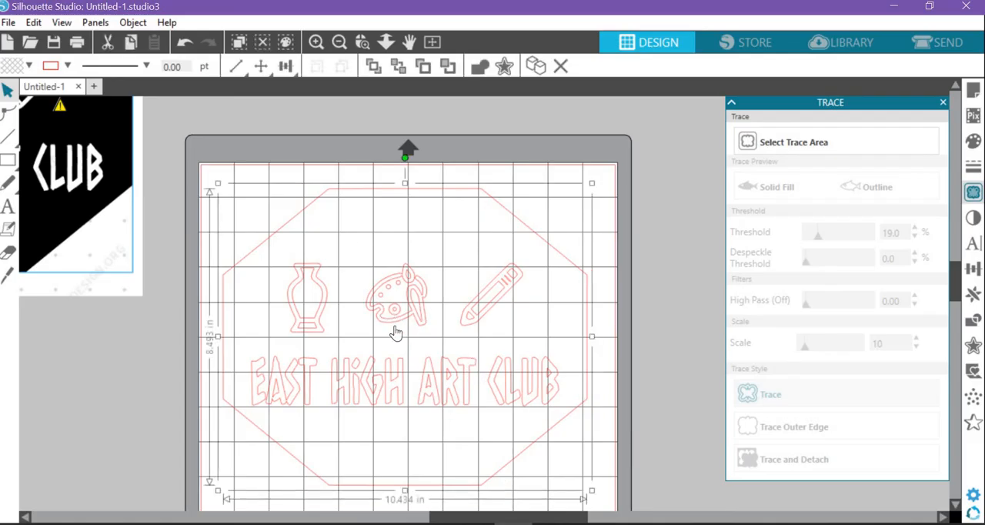
mouse_move(264, 385)
left_mouse_down()
mouse_move(582, 301)
mouse_move(717, 242)
mouse_move(710, 228)
left_mouse_up()
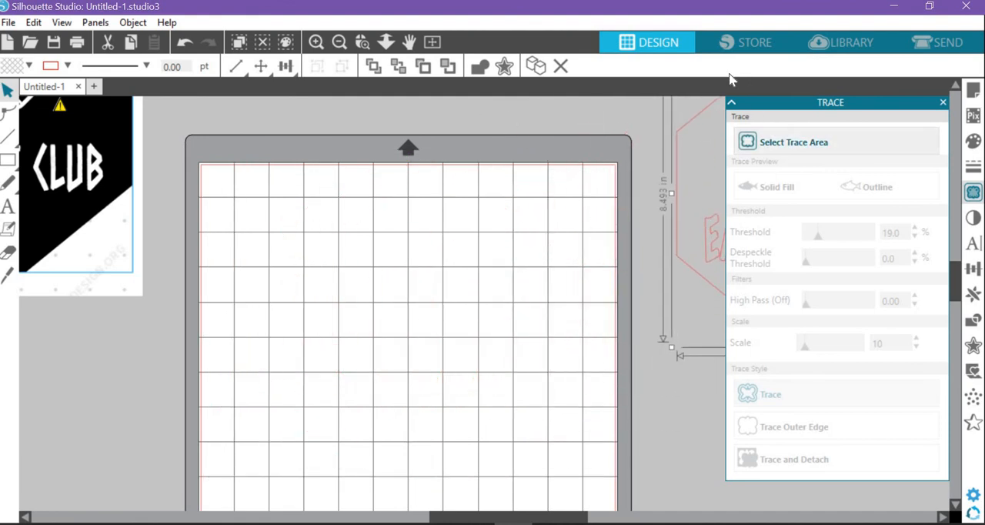
left_click(944, 104)
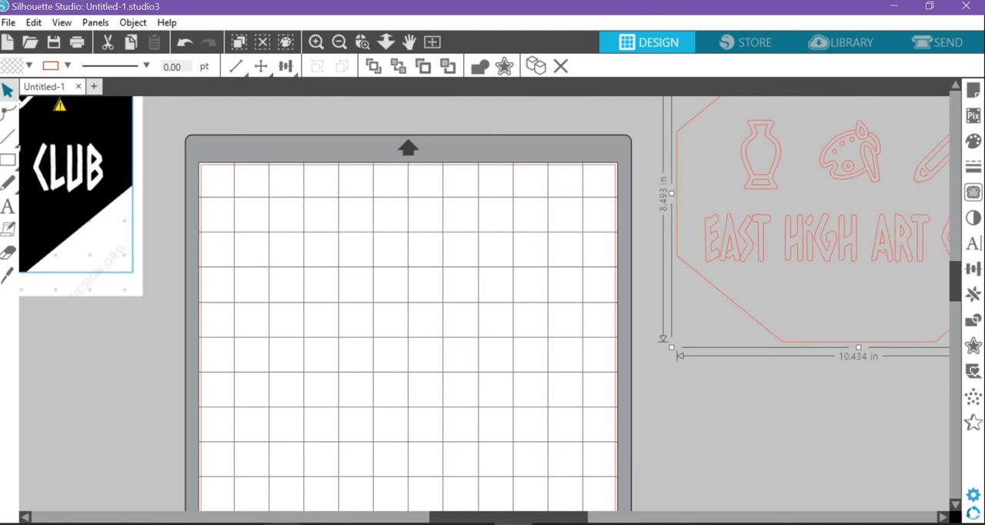
Bring the "art club 2" image from the Downloads folder onto the cutting mat and enlarge it to about 9.3 in wide
left_click(282, 524)
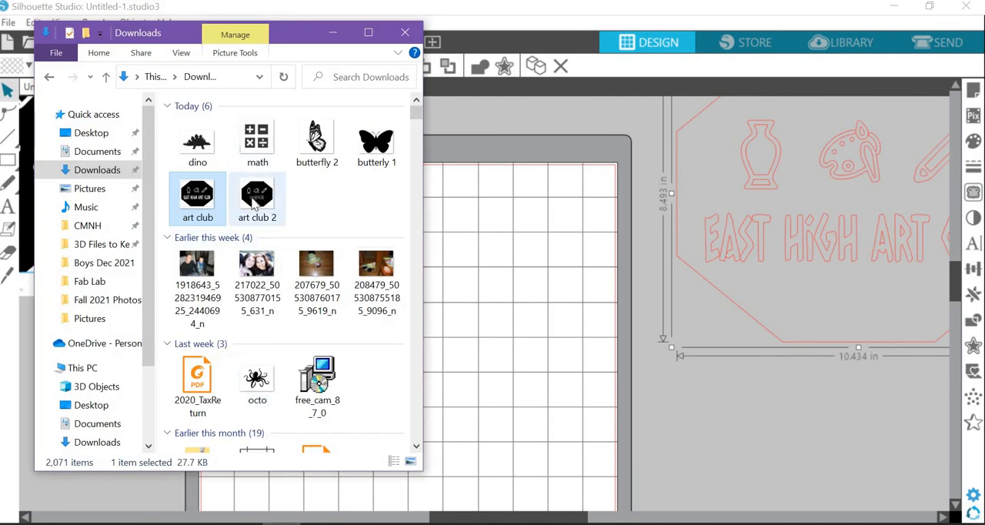
left_click_drag(254, 201, 305, 249)
left_click(339, 37)
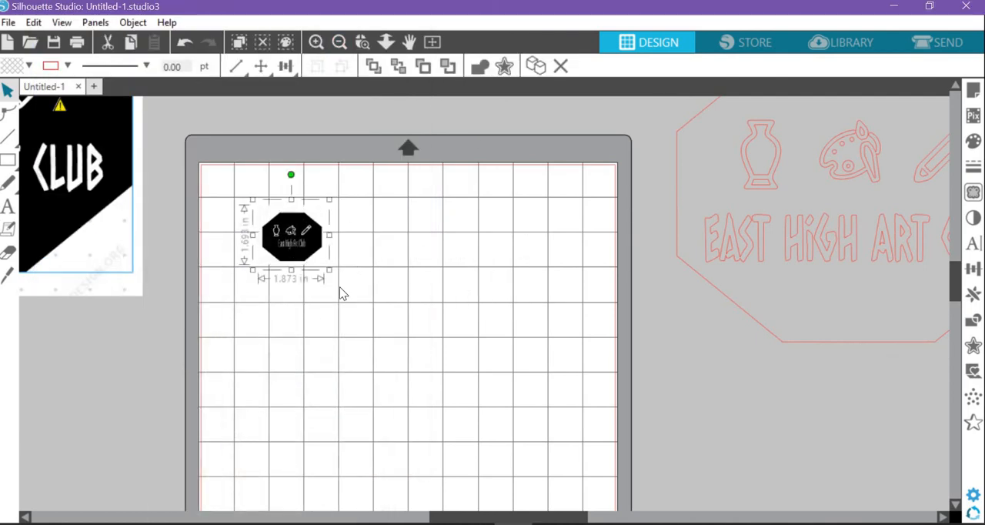
left_click_drag(393, 336, 614, 490)
left_click_drag(456, 377, 465, 377)
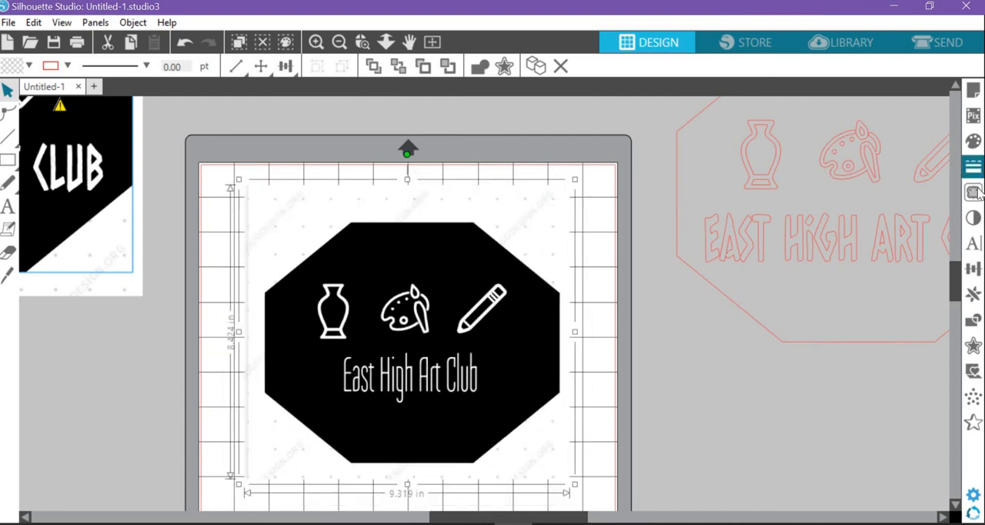
Trace the whole octagon logo on the mat with the threshold set to 40%
left_click(974, 193)
left_click(831, 144)
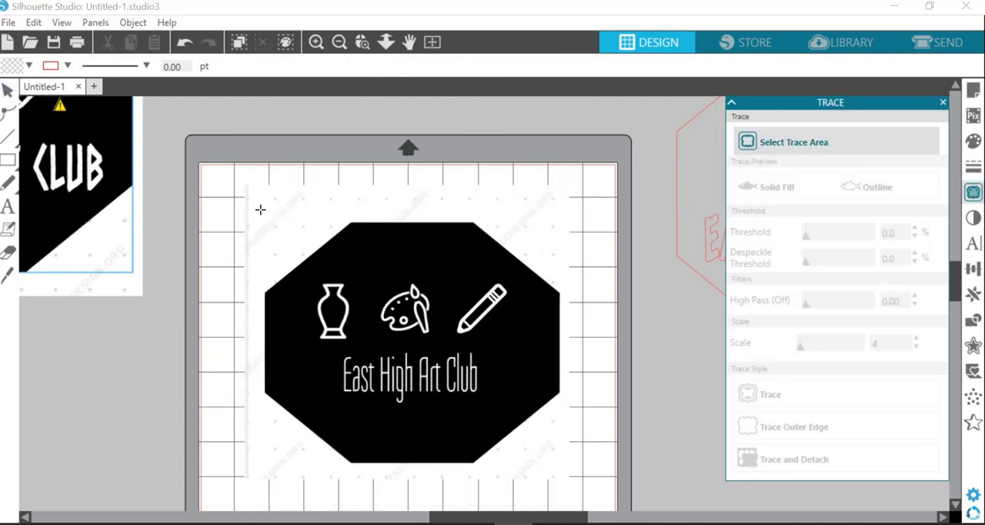
mouse_move(257, 196)
left_mouse_down()
mouse_move(480, 446)
mouse_move(589, 484)
mouse_move(577, 469)
mouse_move(564, 476)
left_mouse_up()
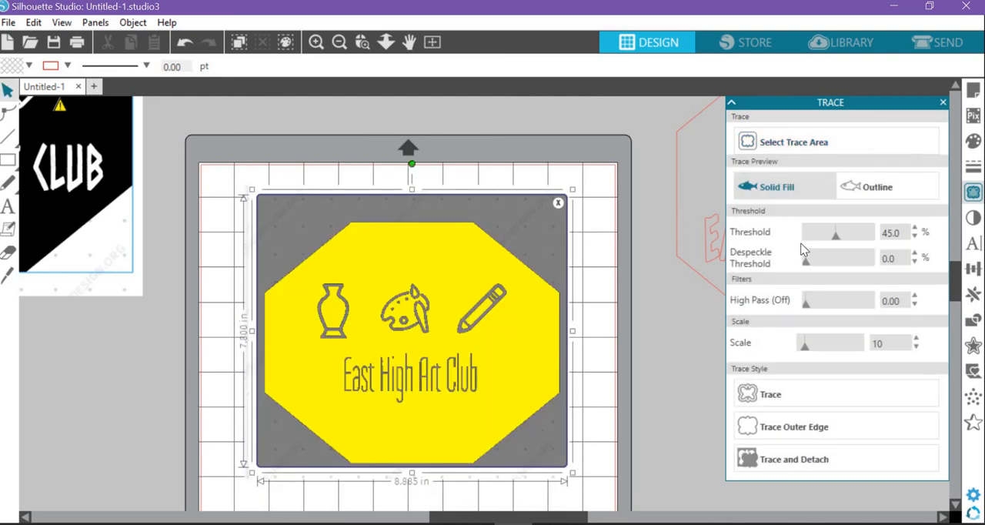
mouse_move(842, 237)
left_mouse_down()
mouse_move(858, 237)
mouse_move(817, 240)
mouse_move(834, 236)
left_mouse_up()
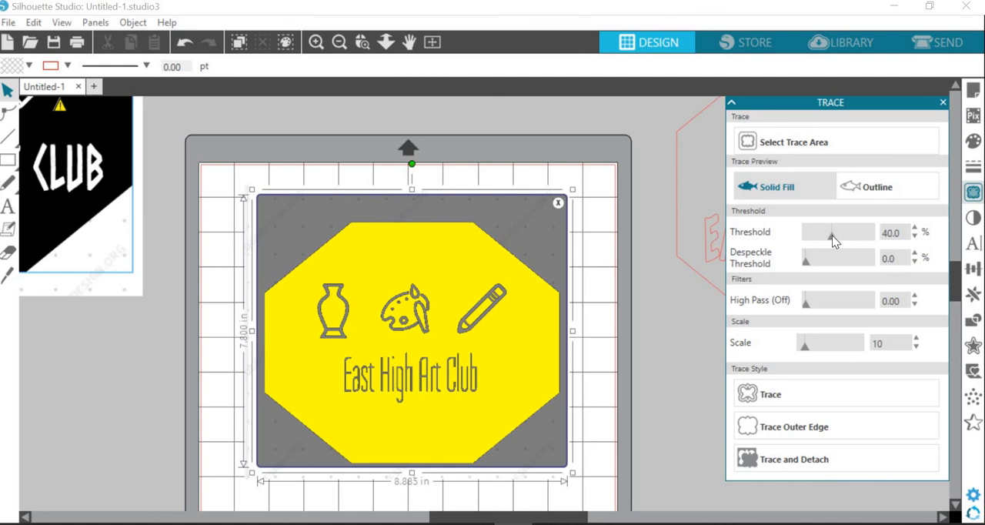
left_click(784, 397)
Move the black source image off the mat's left side, inspect the traced lines and shift the traced logo slightly up
mouse_move(521, 308)
left_mouse_down()
mouse_move(105, 406)
mouse_move(57, 310)
left_mouse_up()
left_click(448, 392)
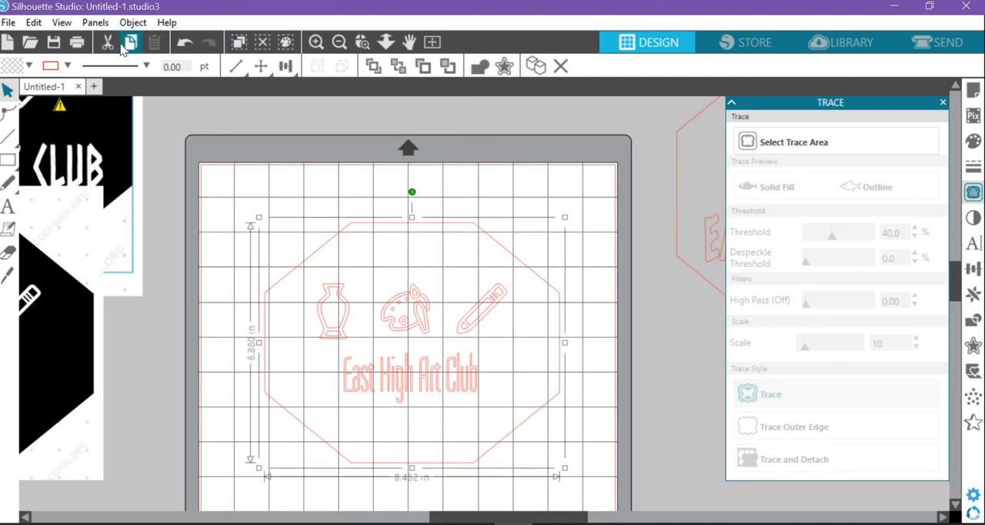
left_click(315, 44)
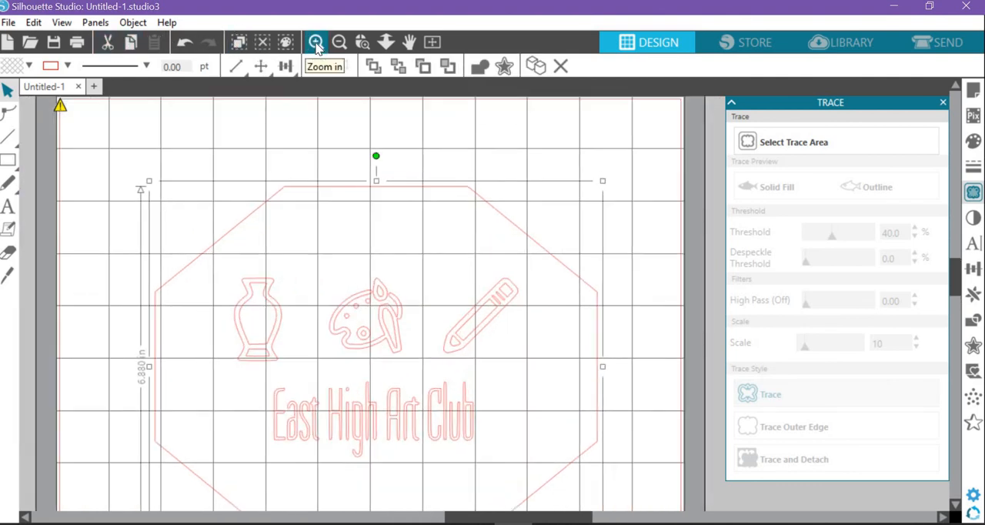
left_click(340, 42)
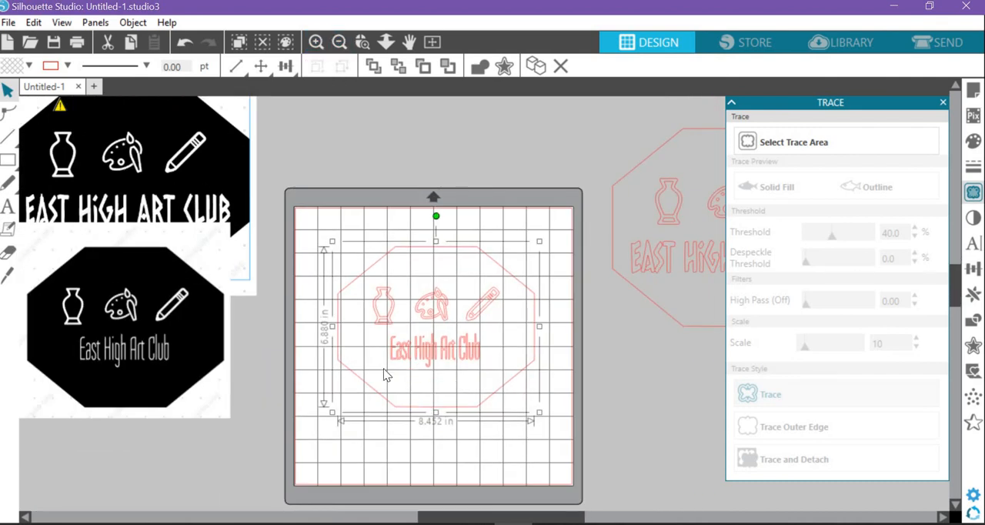
left_click(315, 42)
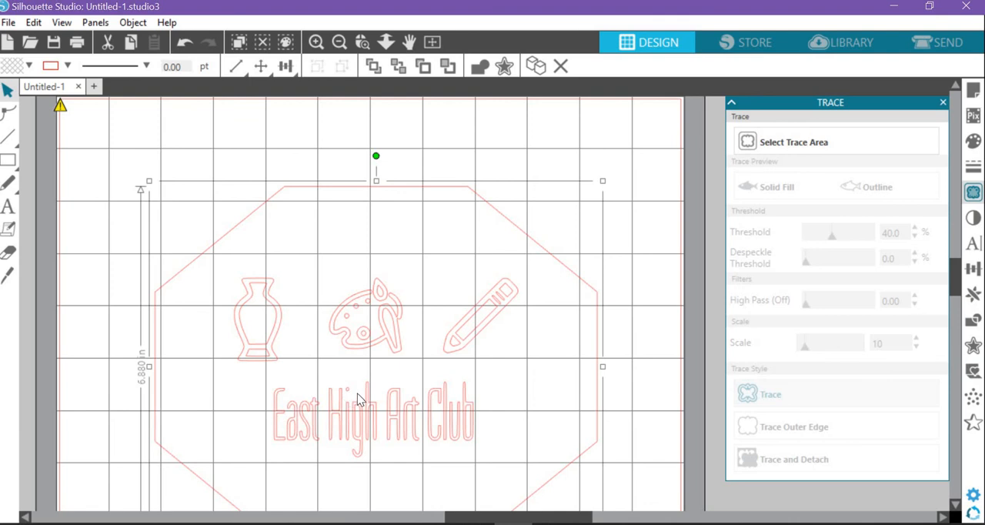
left_click(339, 41)
left_click_drag(402, 318, 395, 293)
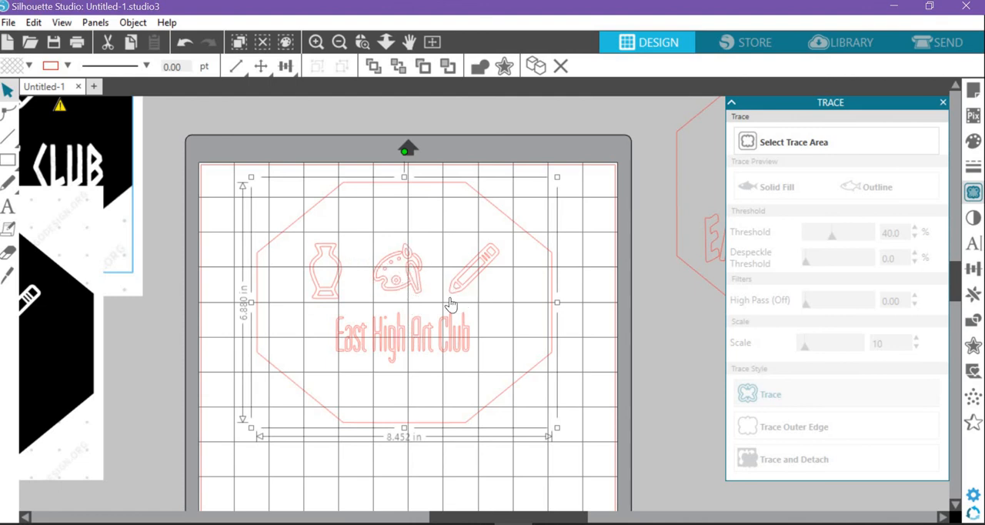
Release the traced logo's compound path and check that its letters can be selected individually
right_click(397, 341)
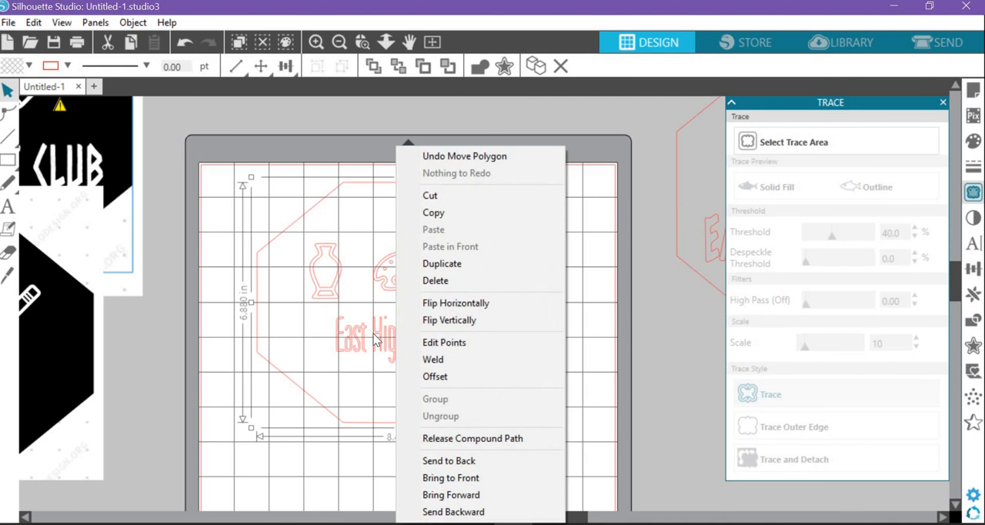
left_click(454, 438)
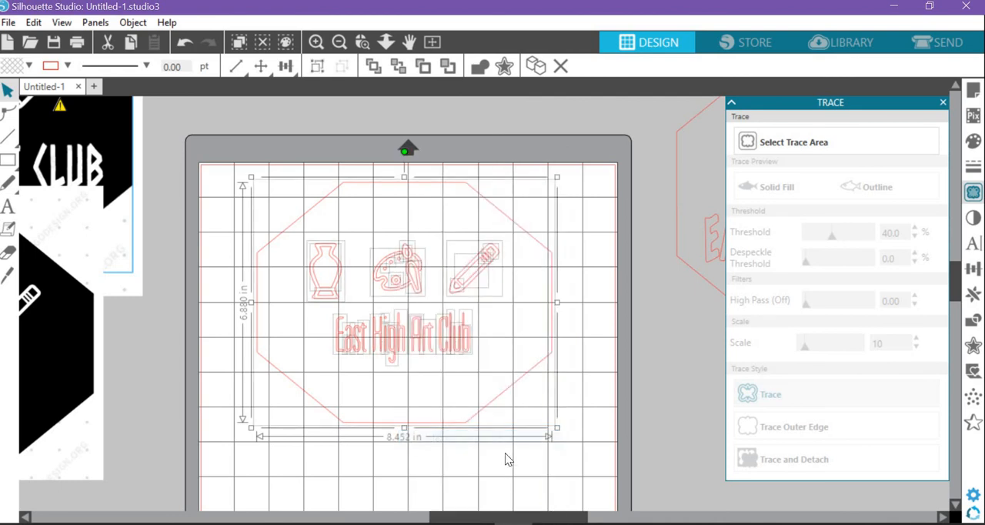
left_click(486, 409)
left_click(342, 338)
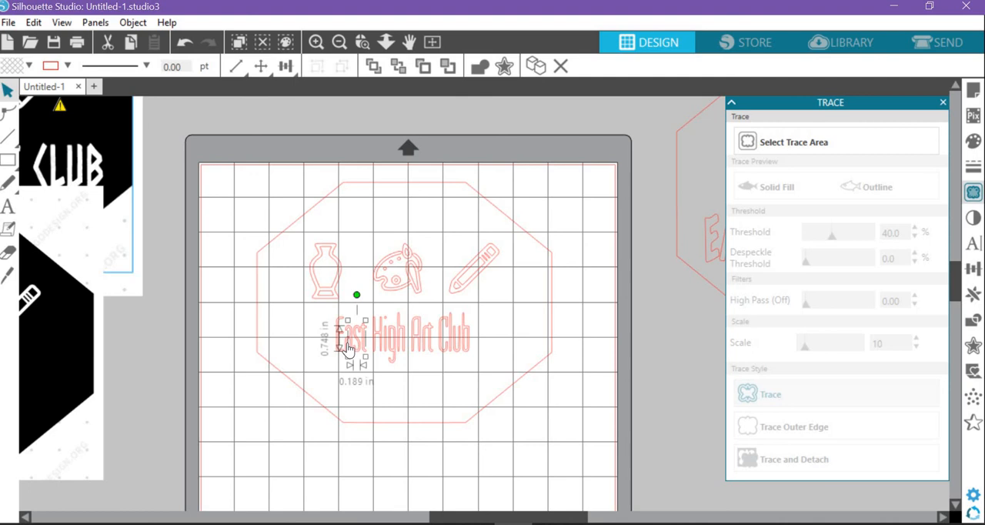
left_click(390, 349)
left_click(414, 343)
left_click(468, 346)
left_click(576, 416)
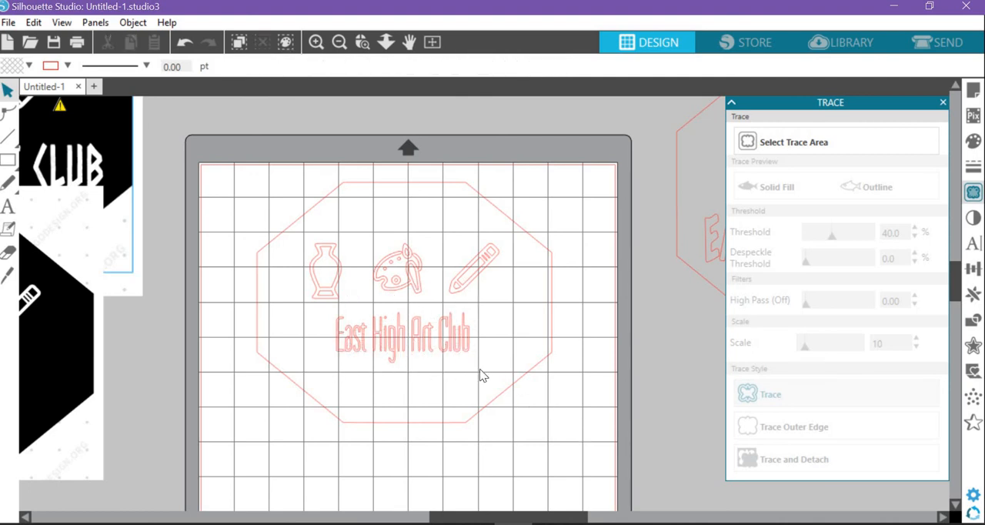
Delete all the traced "East High Art Club" lettering, keeping the icons and octagon
left_click(334, 321)
left_click(505, 368)
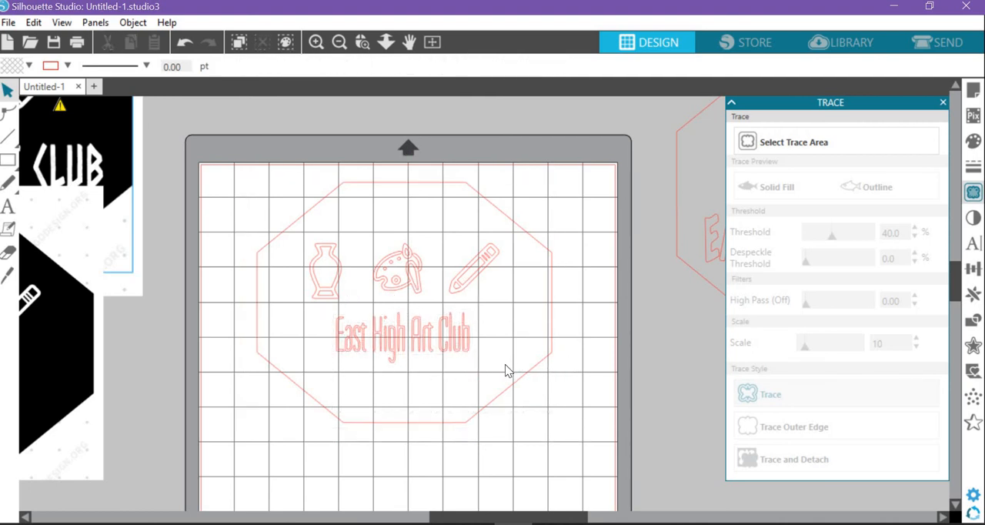
left_click(392, 343)
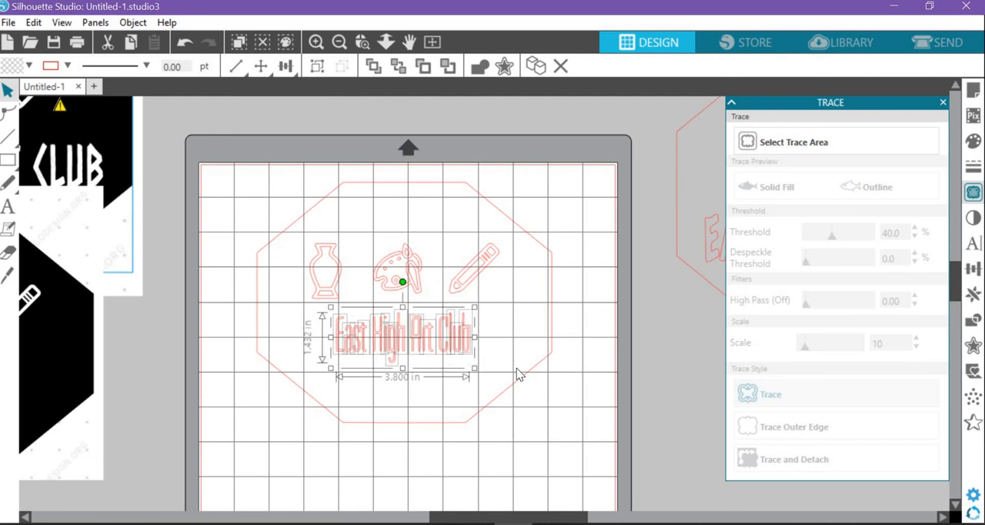
key("Delete")
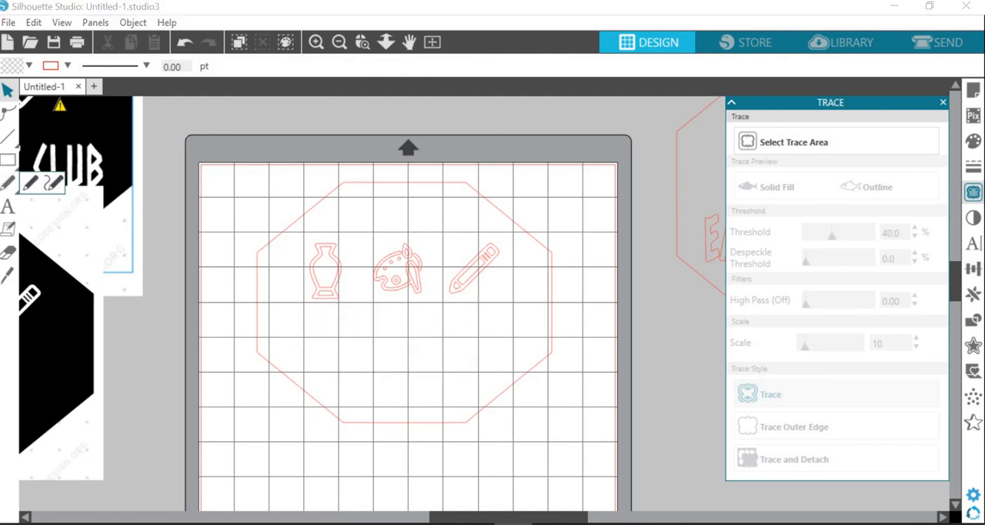
Add the text "East High Art Club" below the three icons inside the octagon
left_click(8, 207)
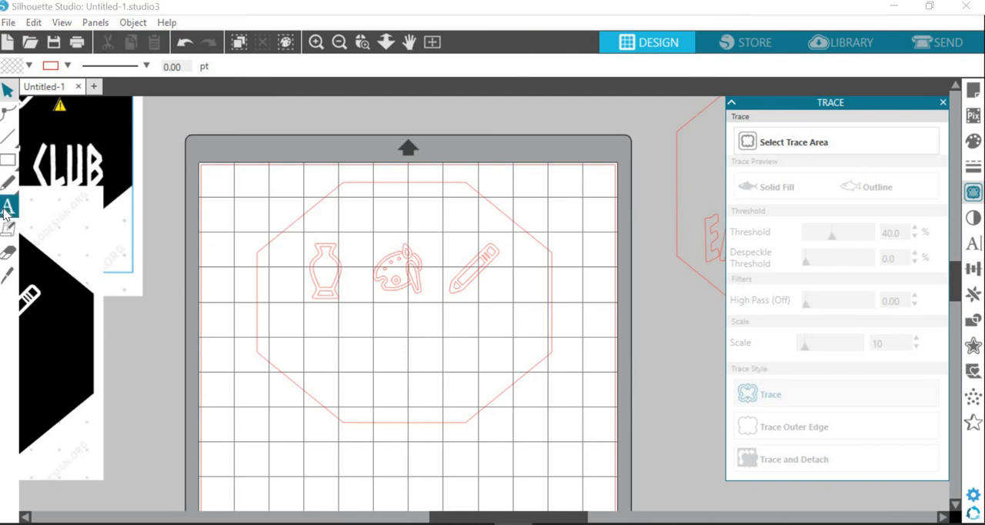
left_click(334, 358)
type("E")
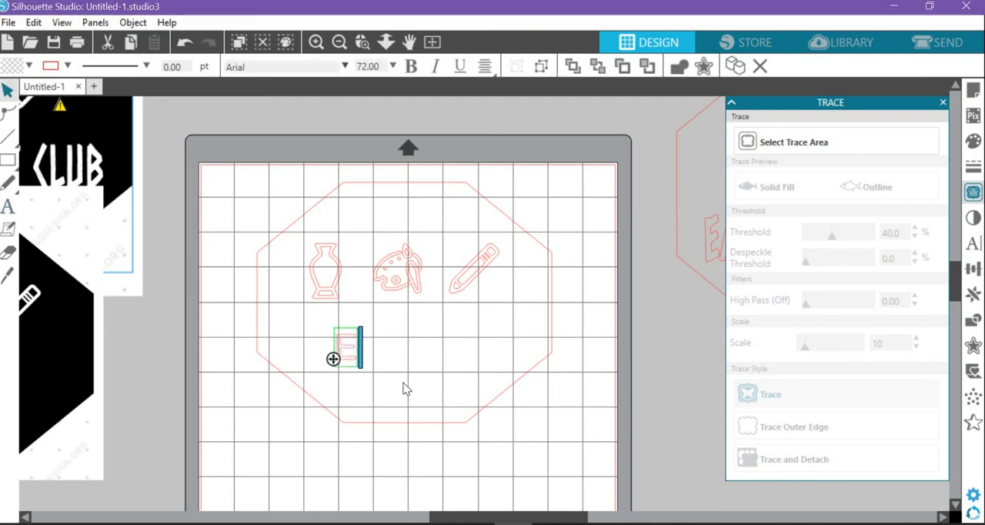
type("ast High Art CLub")
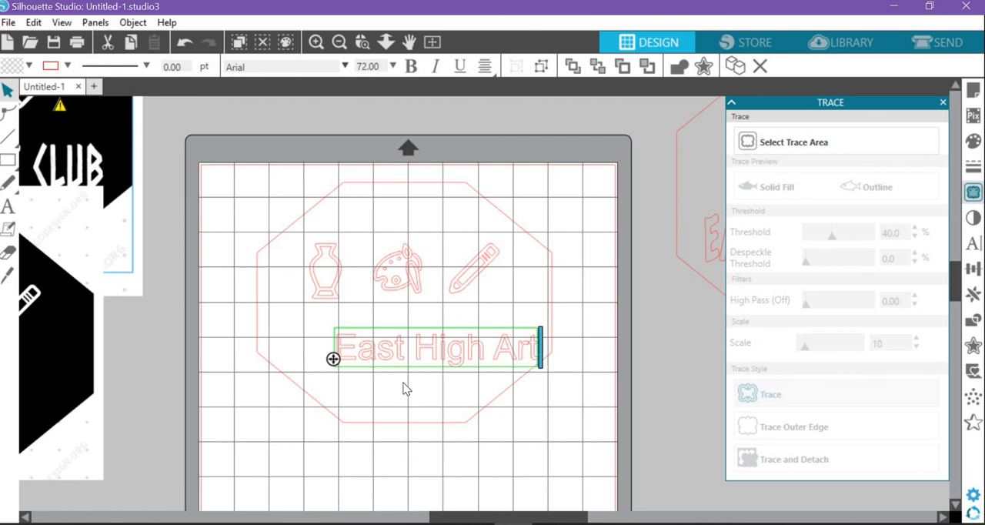
key("BackSpace")
key("BackSpace")
key("BackSpace")
key("BackSpace")
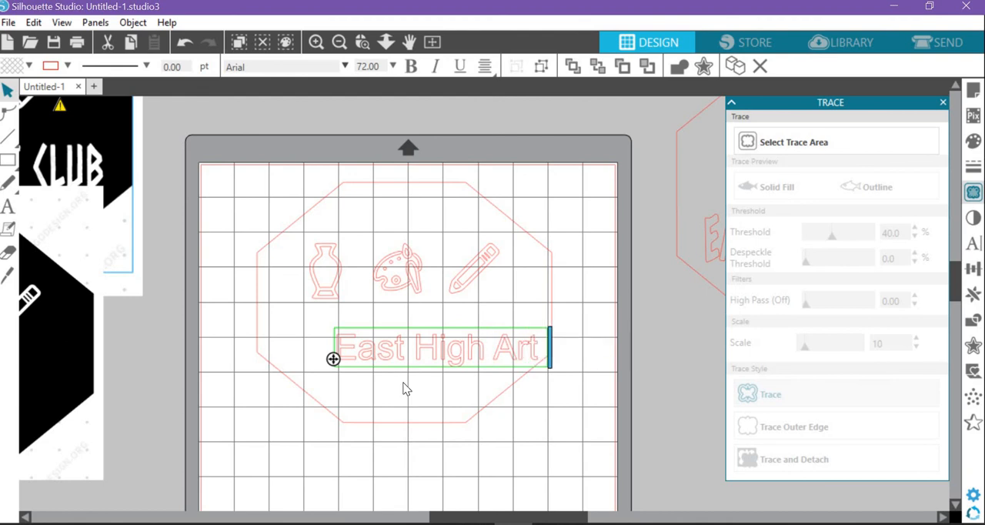
type("Club")
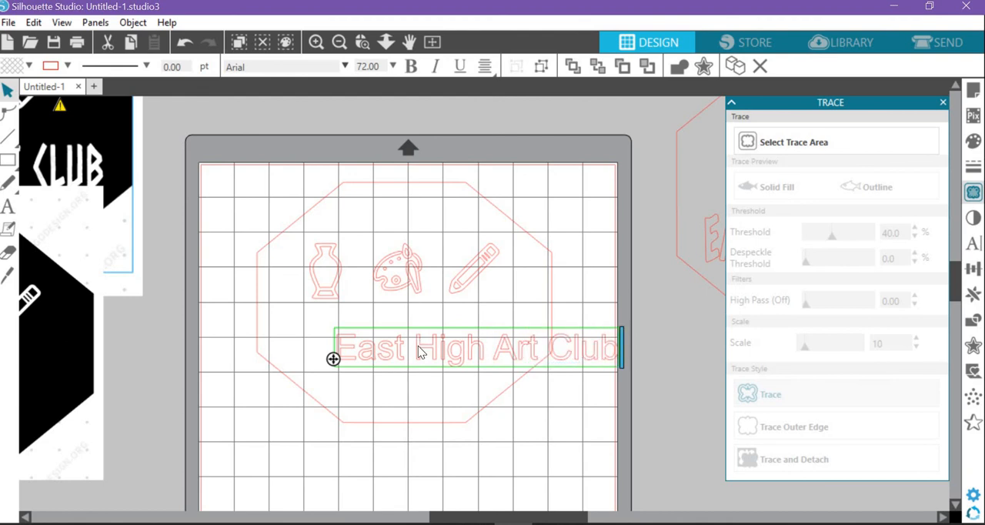
key("Escape")
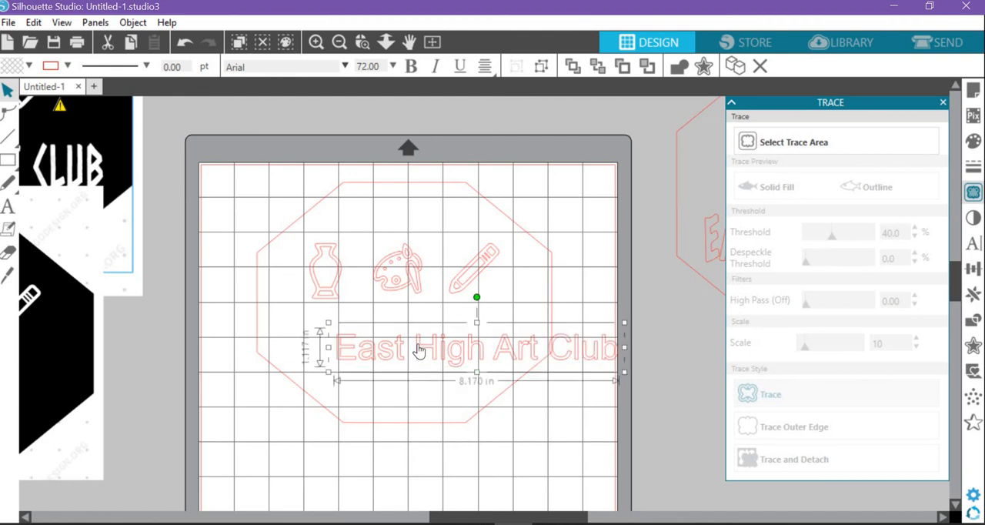
Change the new text's font to Century725 Cn BT
left_click(345, 66)
left_click(404, 283)
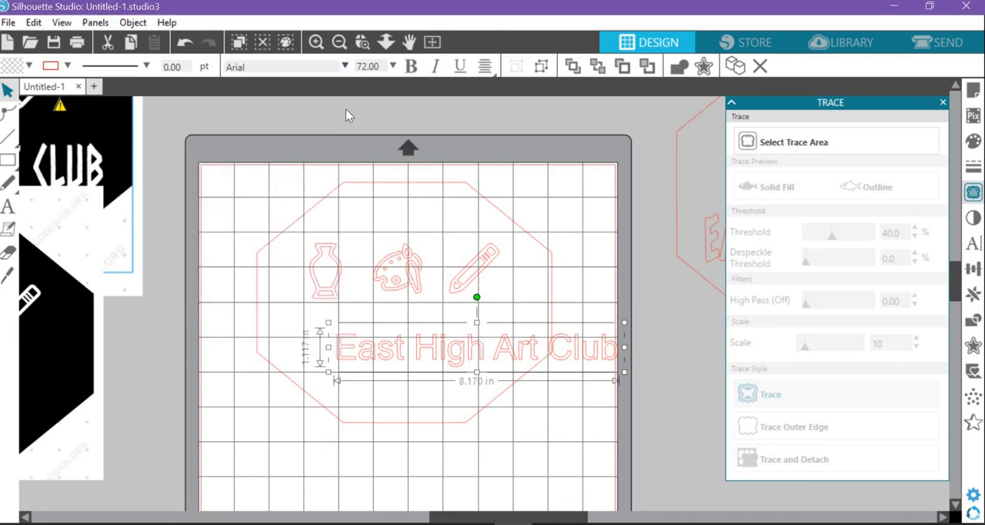
left_click(345, 66)
scroll(340, 123, "down", 10)
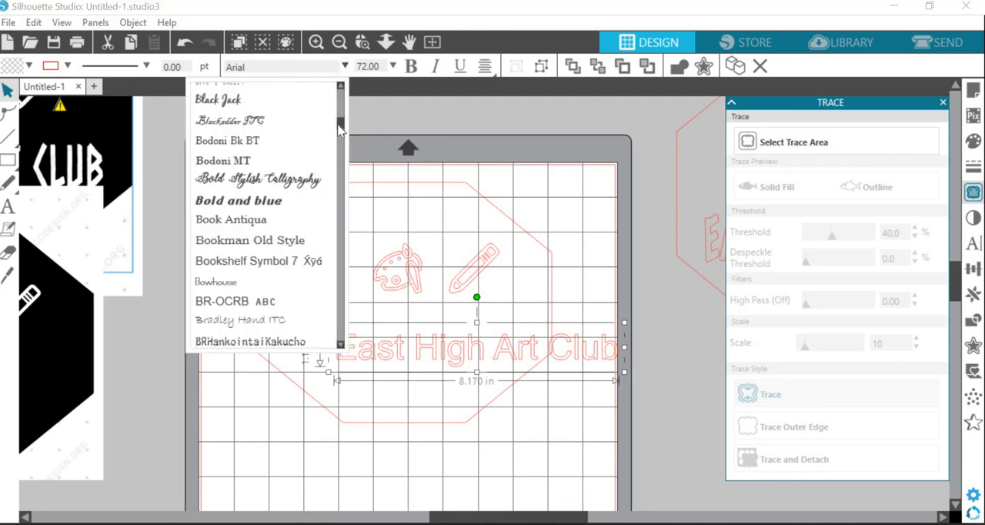
scroll(265, 193, "down", 4)
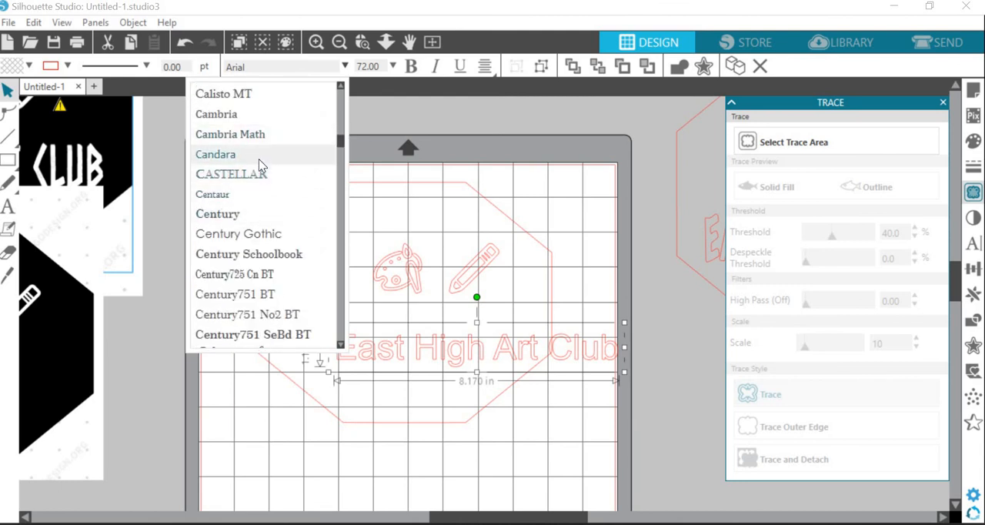
left_click(259, 158)
left_click(74, 169)
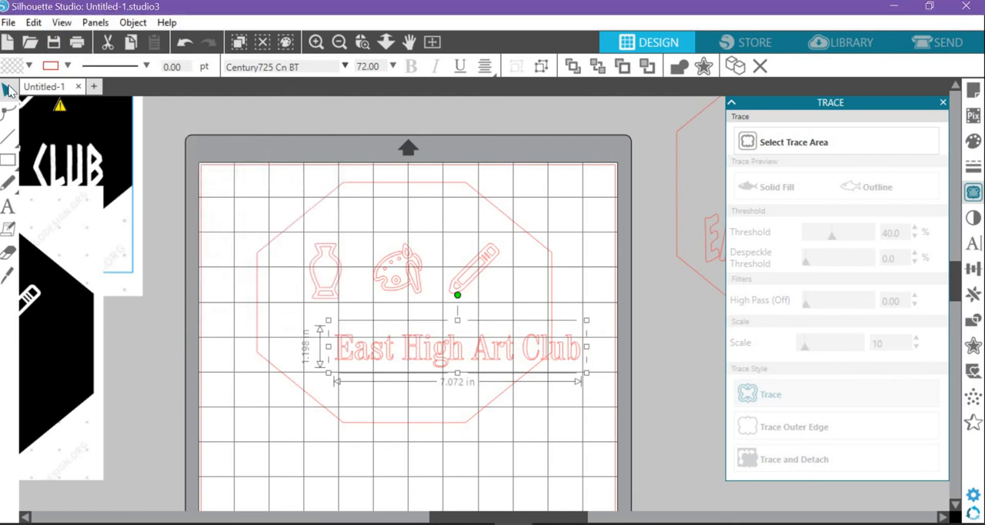
Centre the "East High Art Club" text under the icons within the octagon
left_click(616, 363)
left_click_drag(514, 350, 463, 344)
left_click(257, 186)
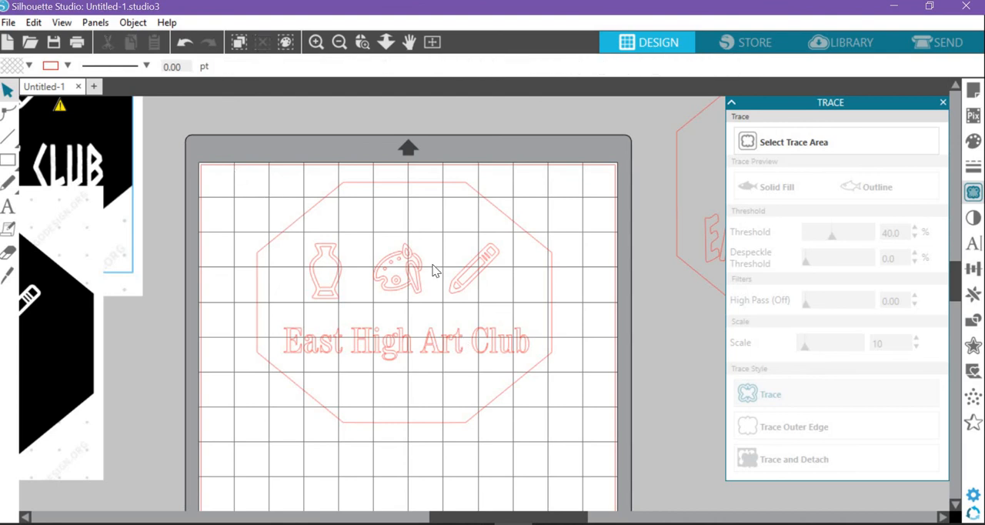
Group the octagon, icons and text into one logo and move it up to the mat's upper edge
key("ctrl+a")
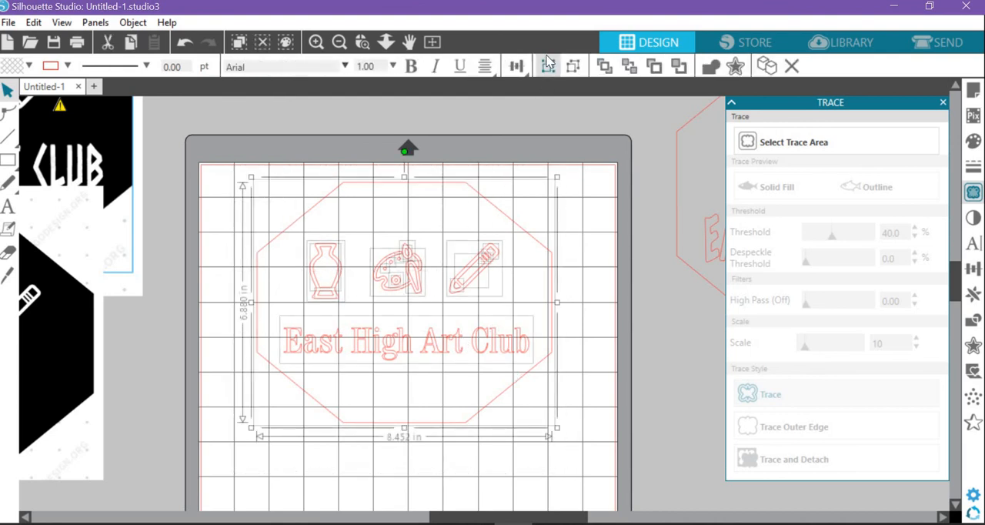
left_click(547, 66)
key("ctrl+shift+g")
left_click(554, 68)
left_click(607, 197)
left_click_drag(475, 260, 472, 243)
left_click(658, 235)
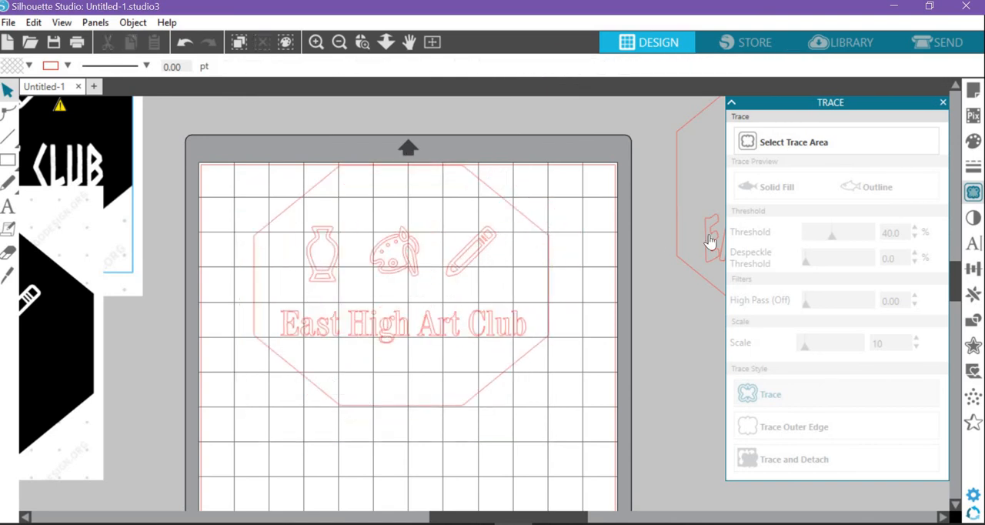
Reposition the first traced logo just off the mat's right side, close the Trace settings and move the new logo slightly down
left_click_drag(709, 242, 607, 330)
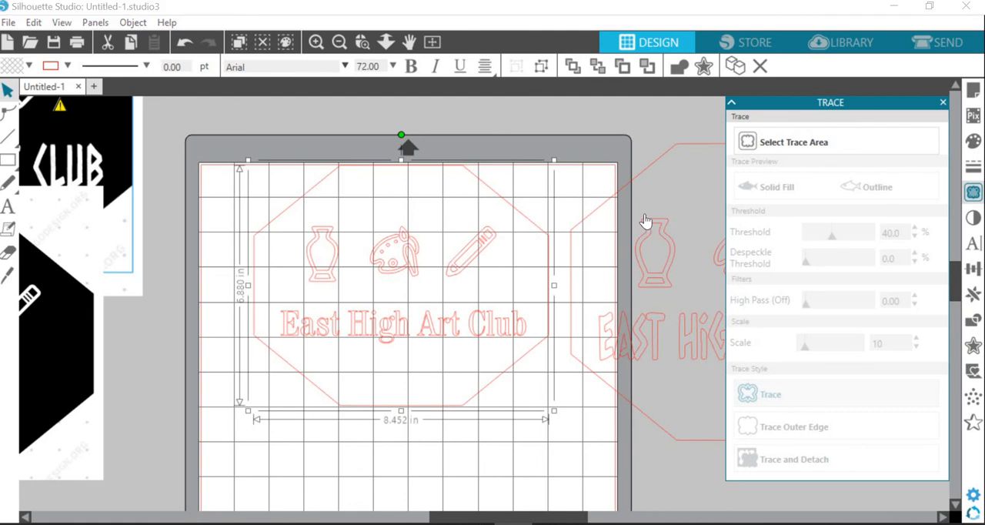
left_click_drag(663, 275, 738, 232)
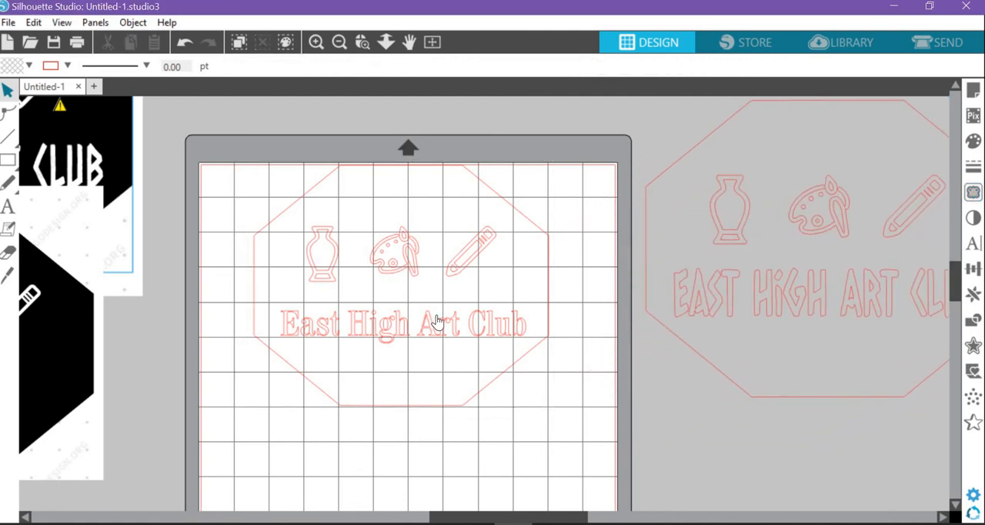
left_click_drag(439, 323, 441, 372)
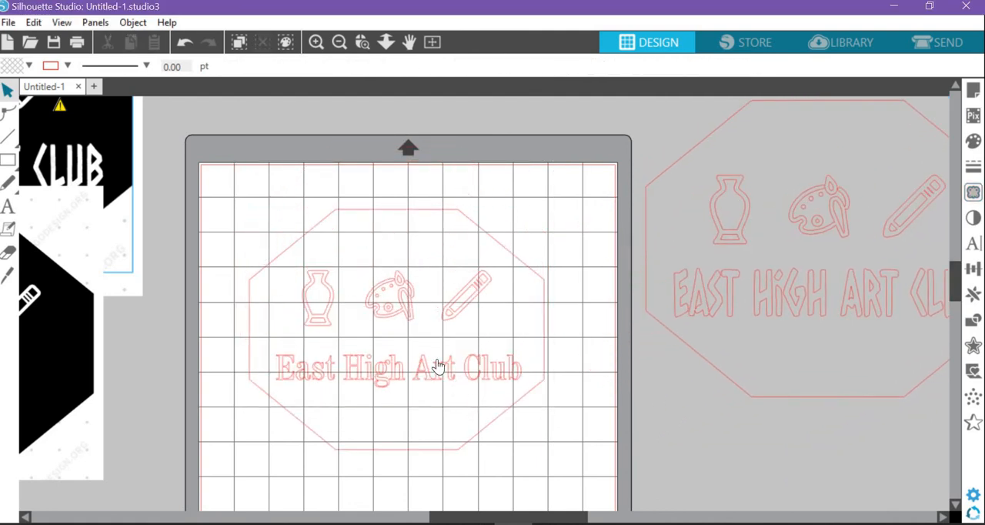